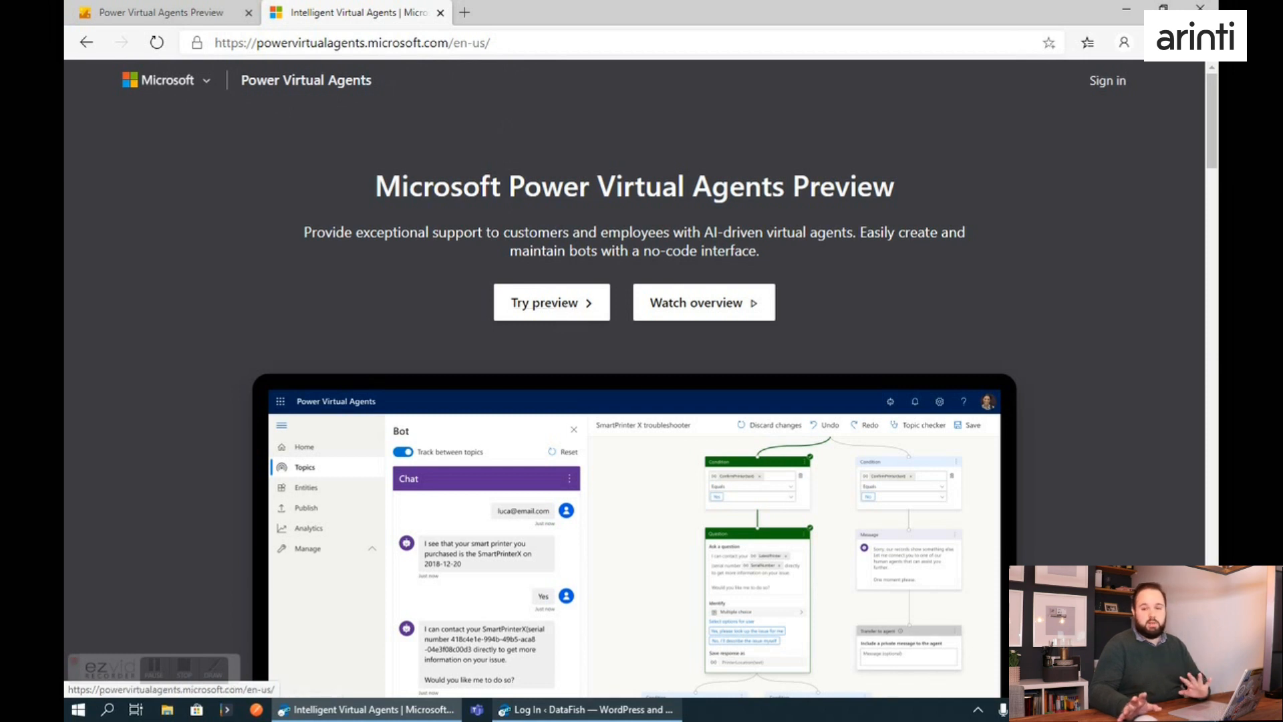
Switch to the Power Virtual Agents Preview portal and create a new bot named MyCurrencyBot.
left_click(187, 13)
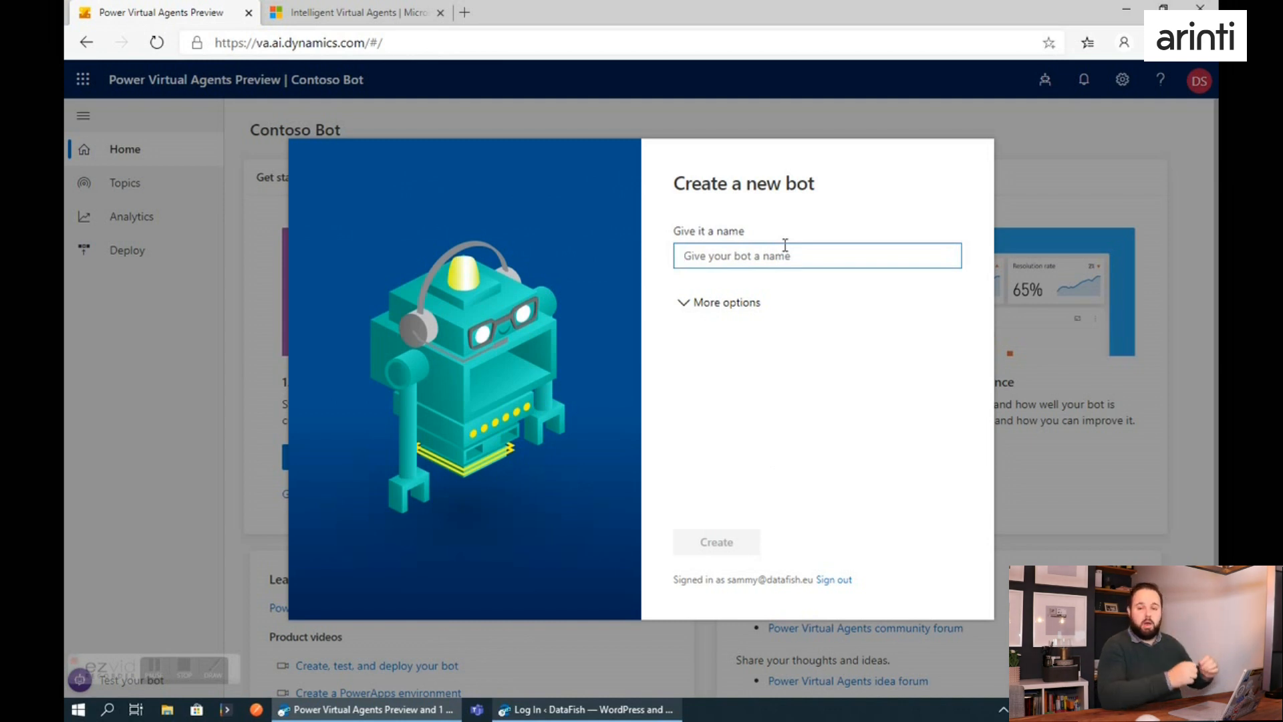
type("MyCurrencyBot")
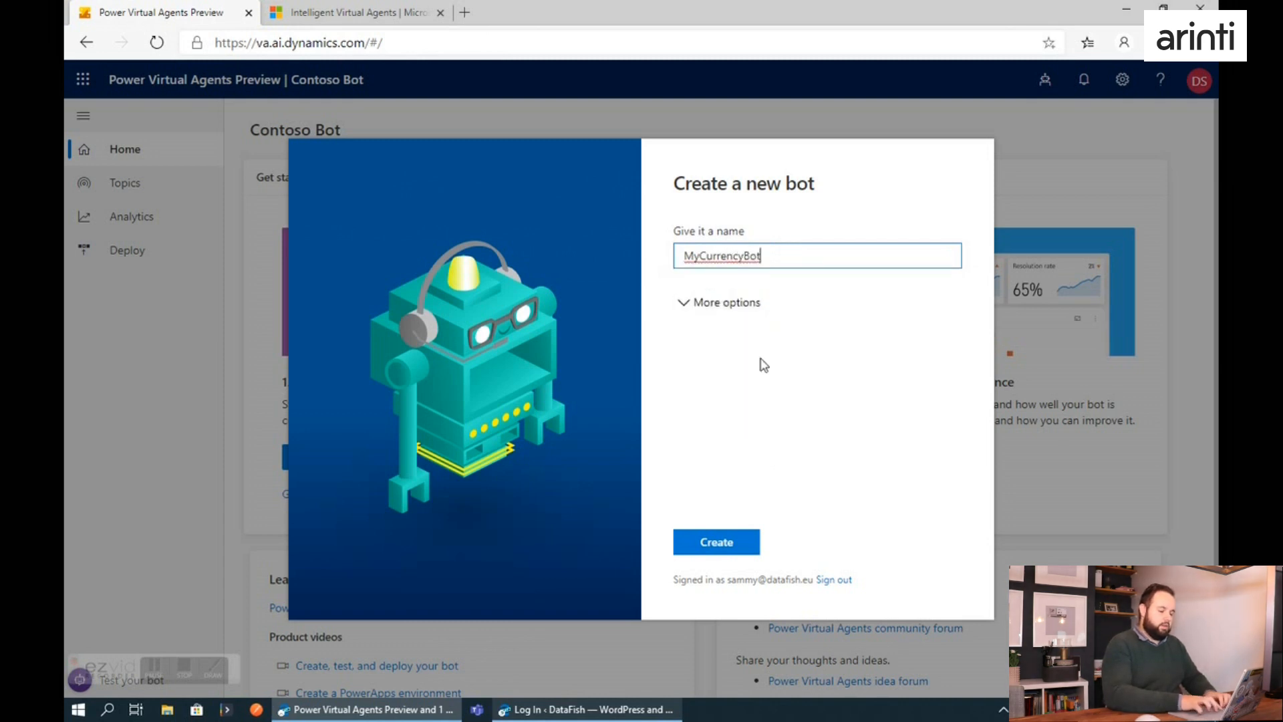
left_click(709, 549)
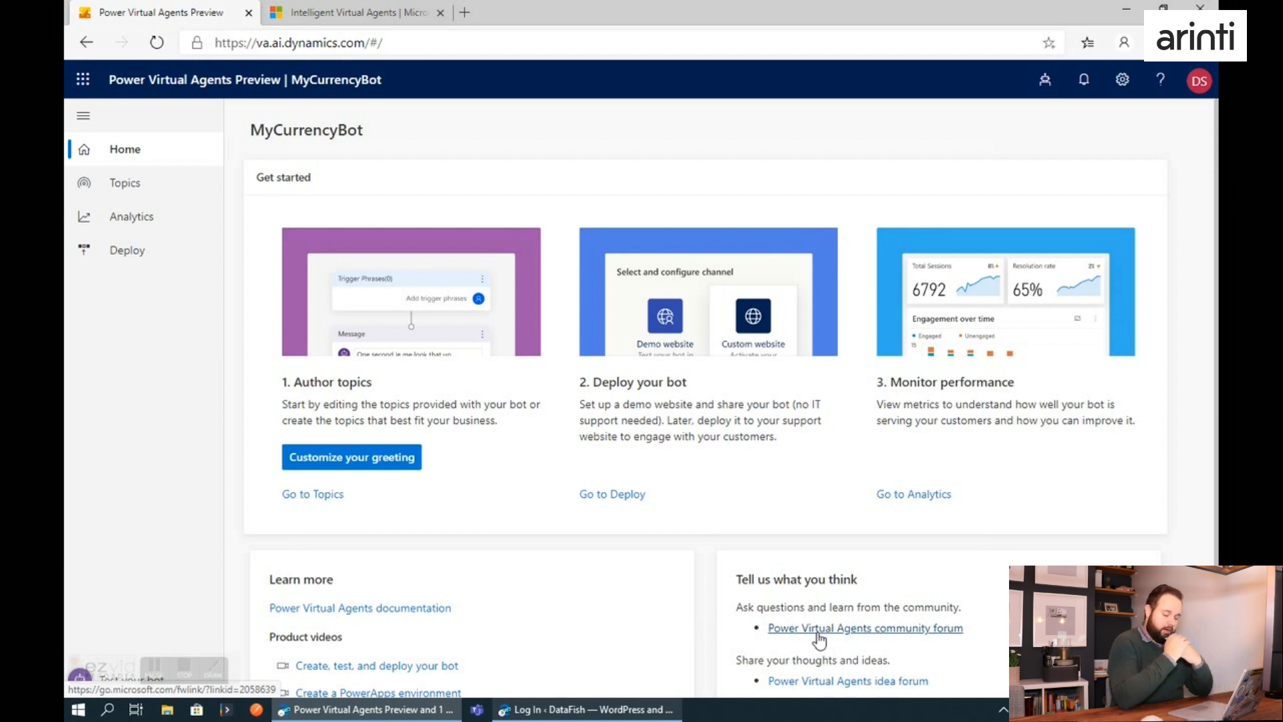
Open the test chat for the bot and send it the message "Hello agent".
scroll(570, 567, "down", 2)
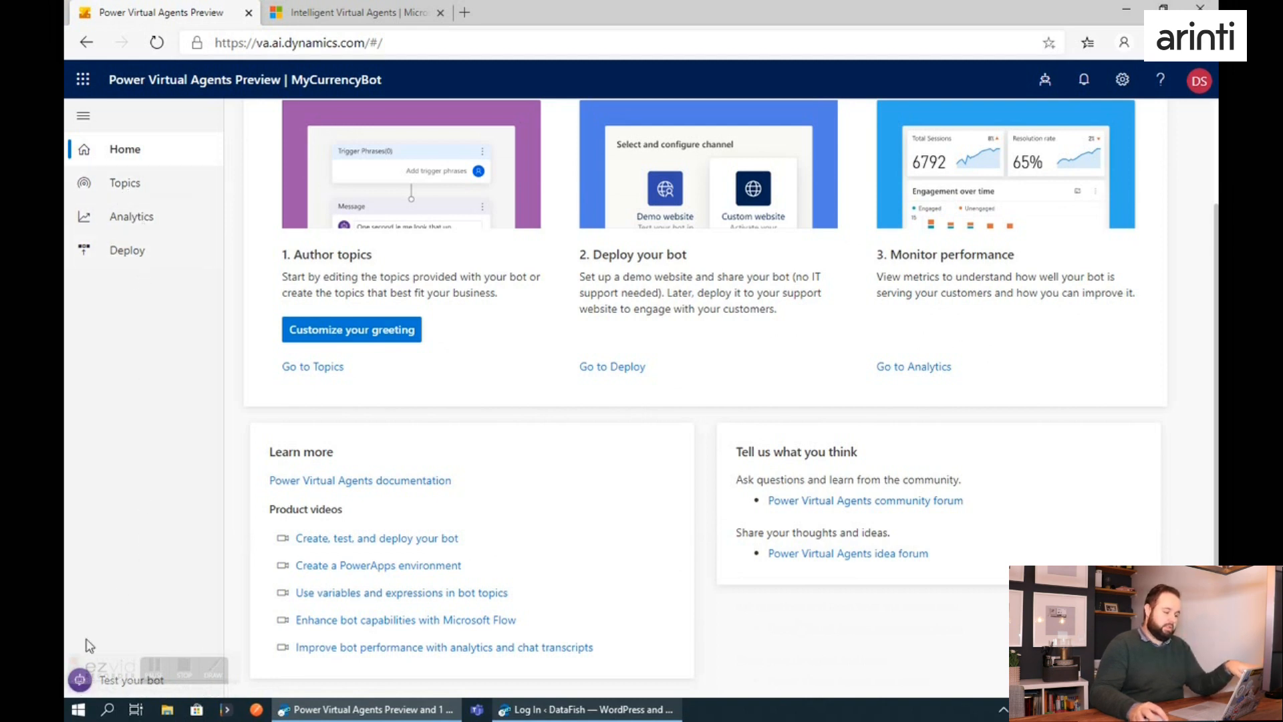
left_click(81, 692)
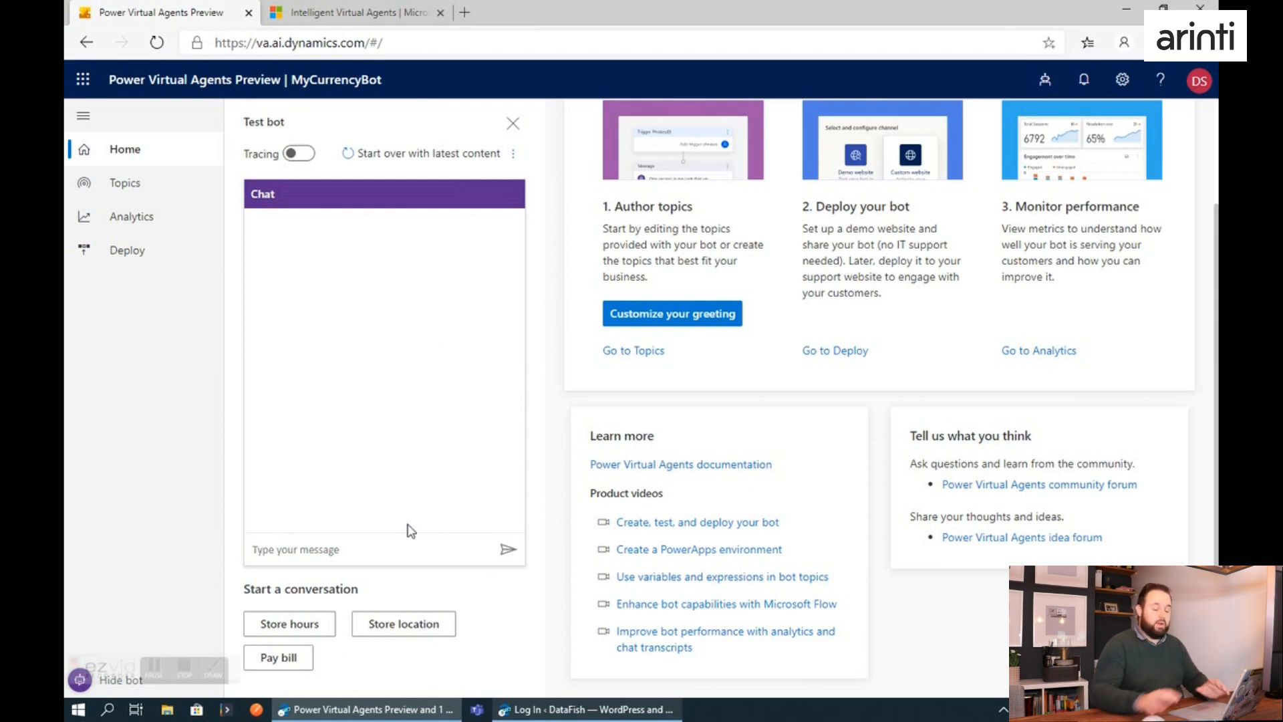
left_click(402, 545)
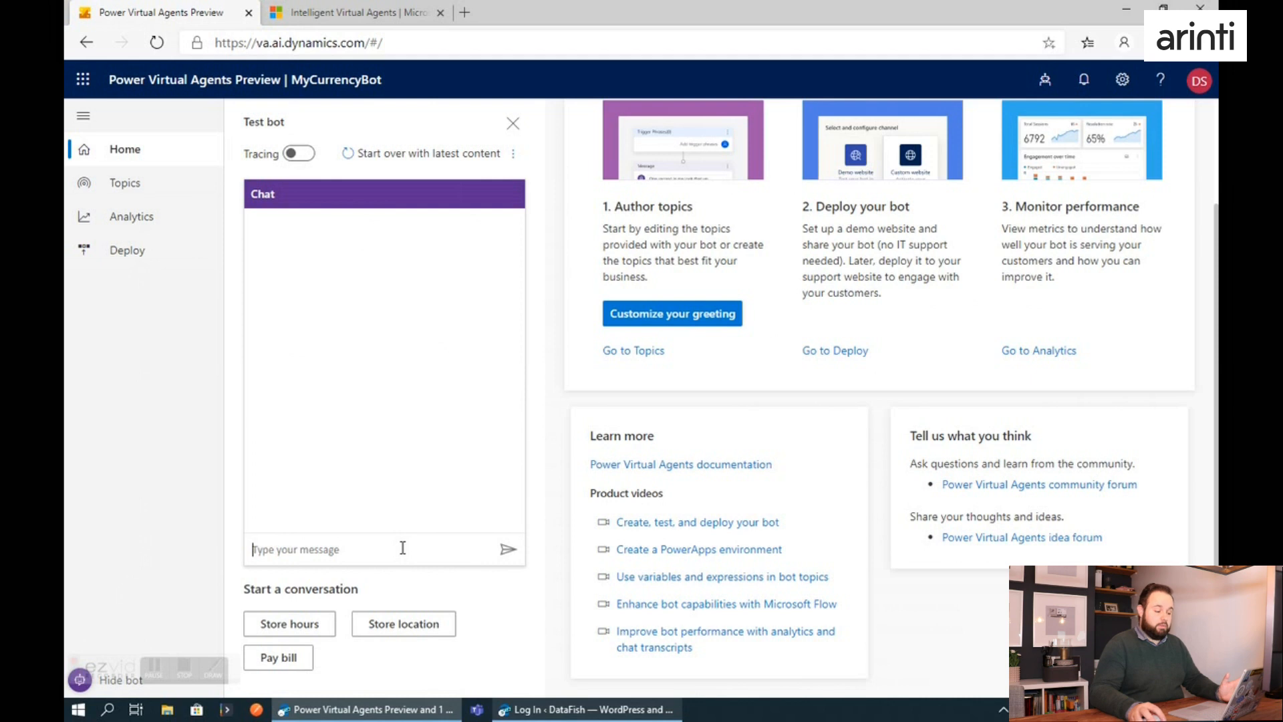
type("Hello agent")
key("Return")
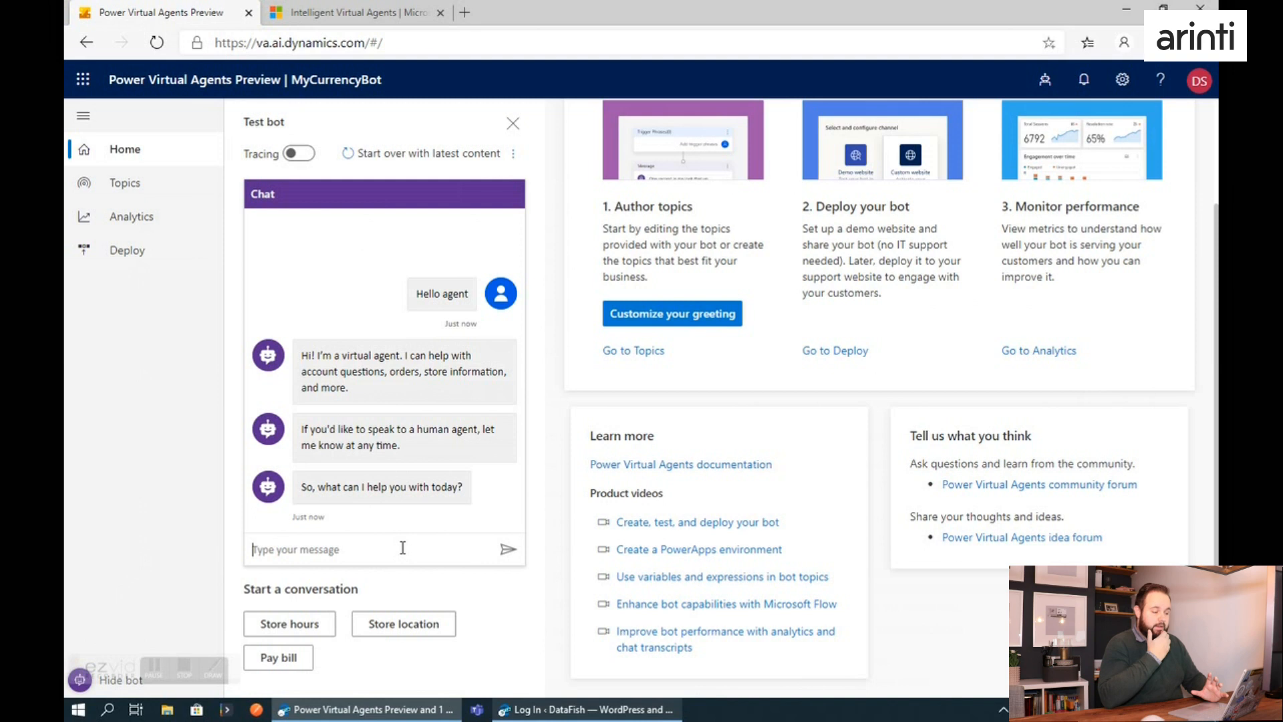
Look over the bot's user and system topics, and open the Store Hours user topic.
left_click(99, 187)
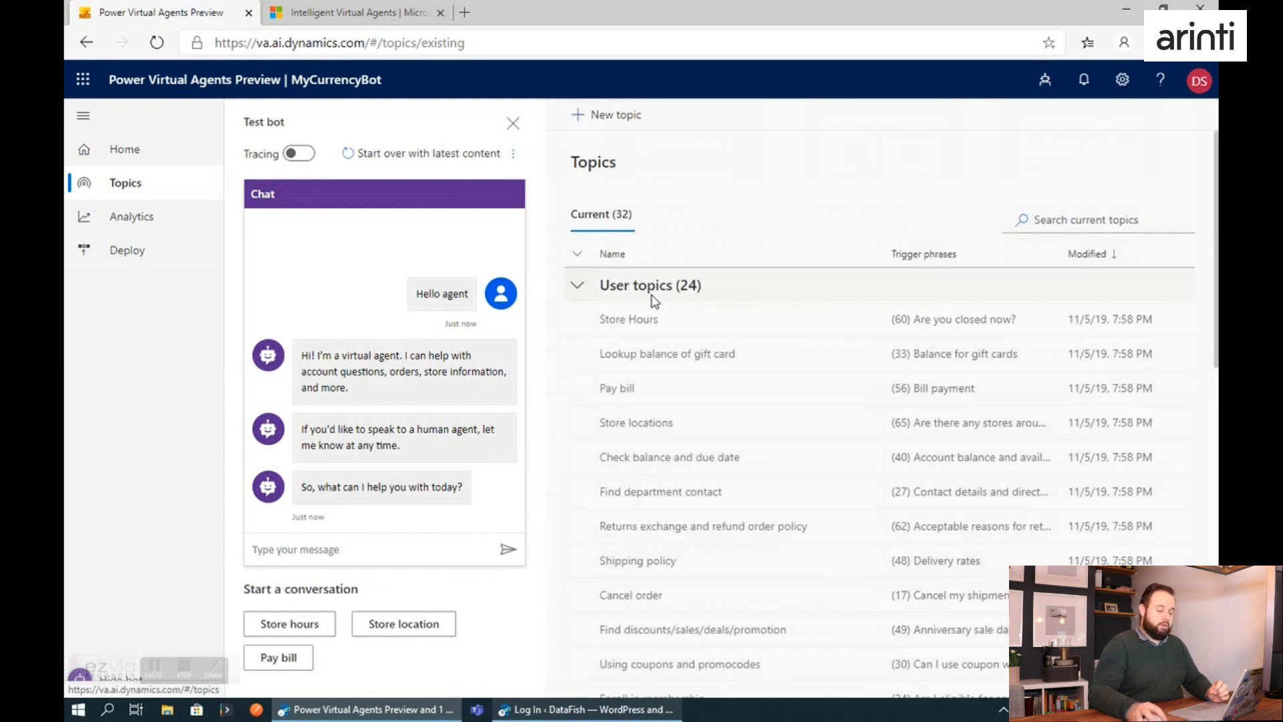
left_click(577, 286)
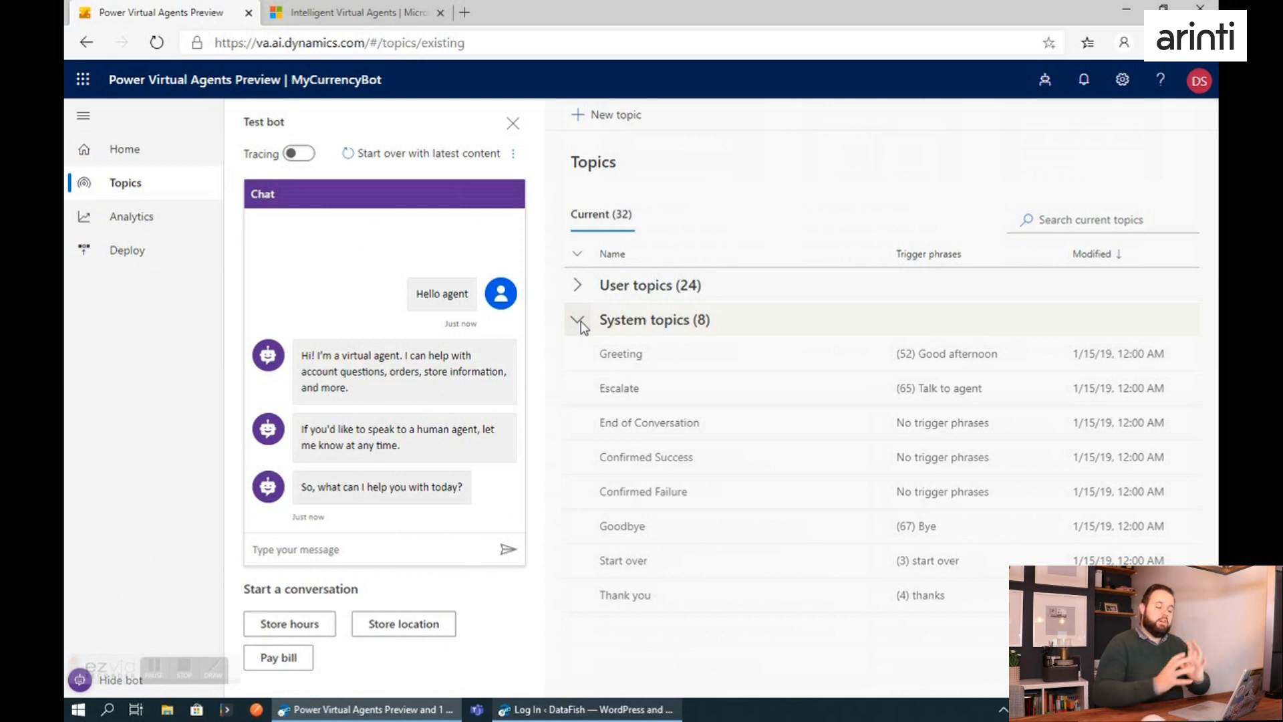
left_click(578, 286)
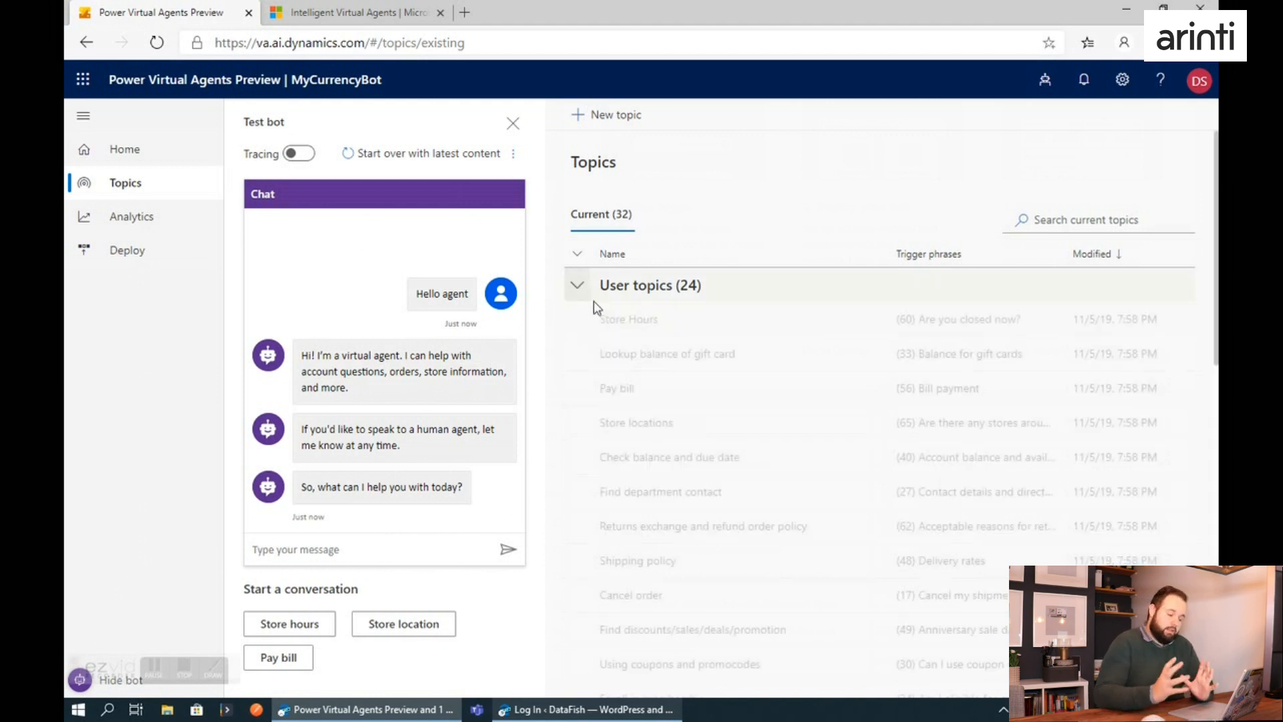
left_click(627, 321)
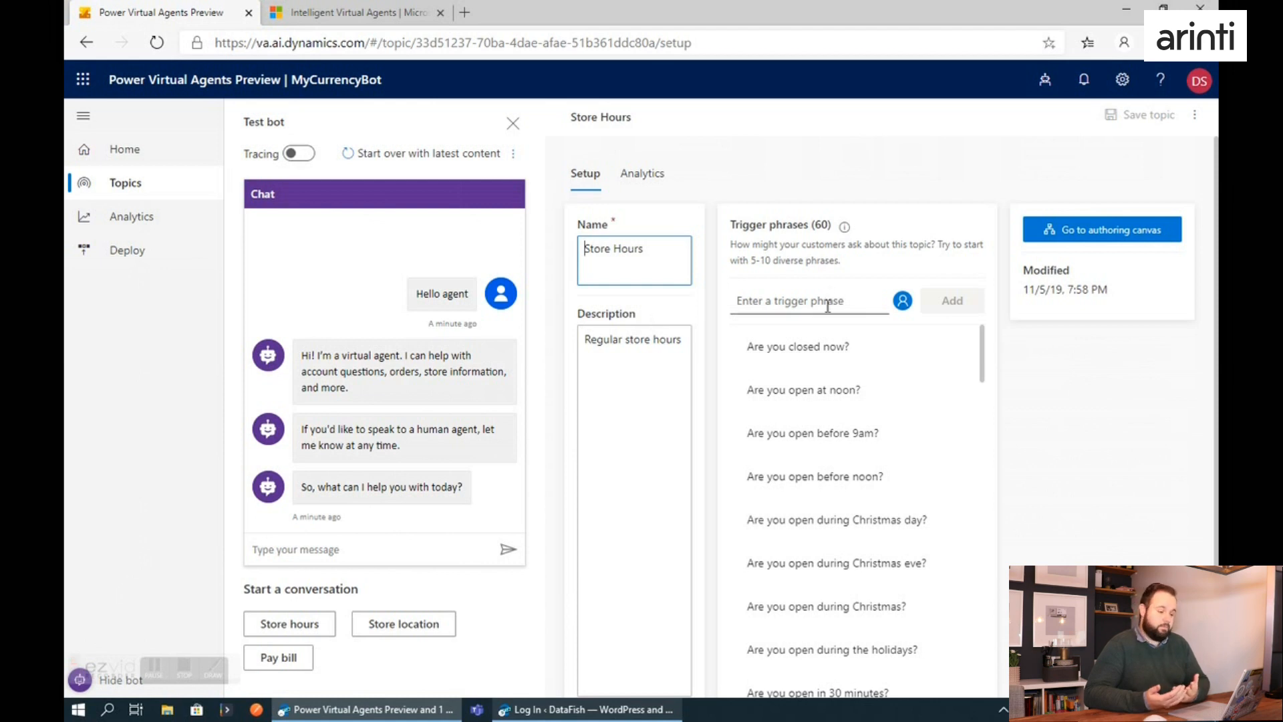
scroll(829, 301, "down", 1)
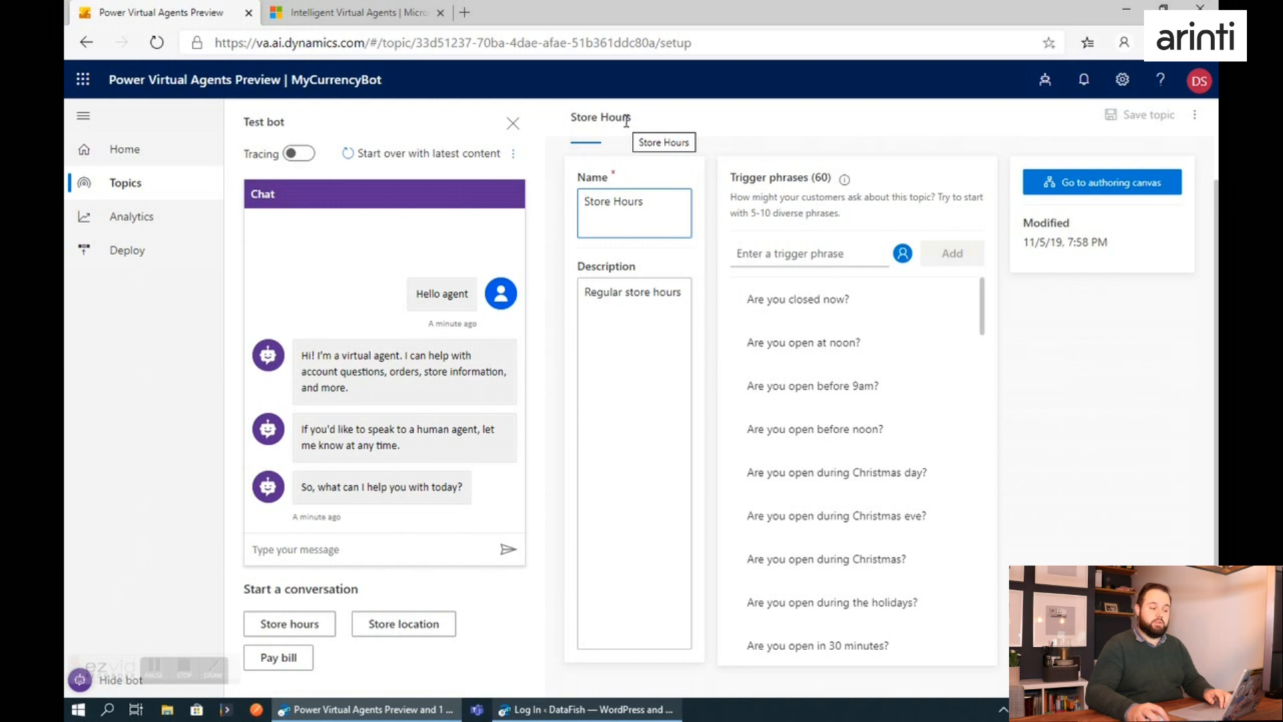
Ask the test bot "is the shop open" and choose Store Hours from its suggestions.
left_click(376, 555)
type("is")
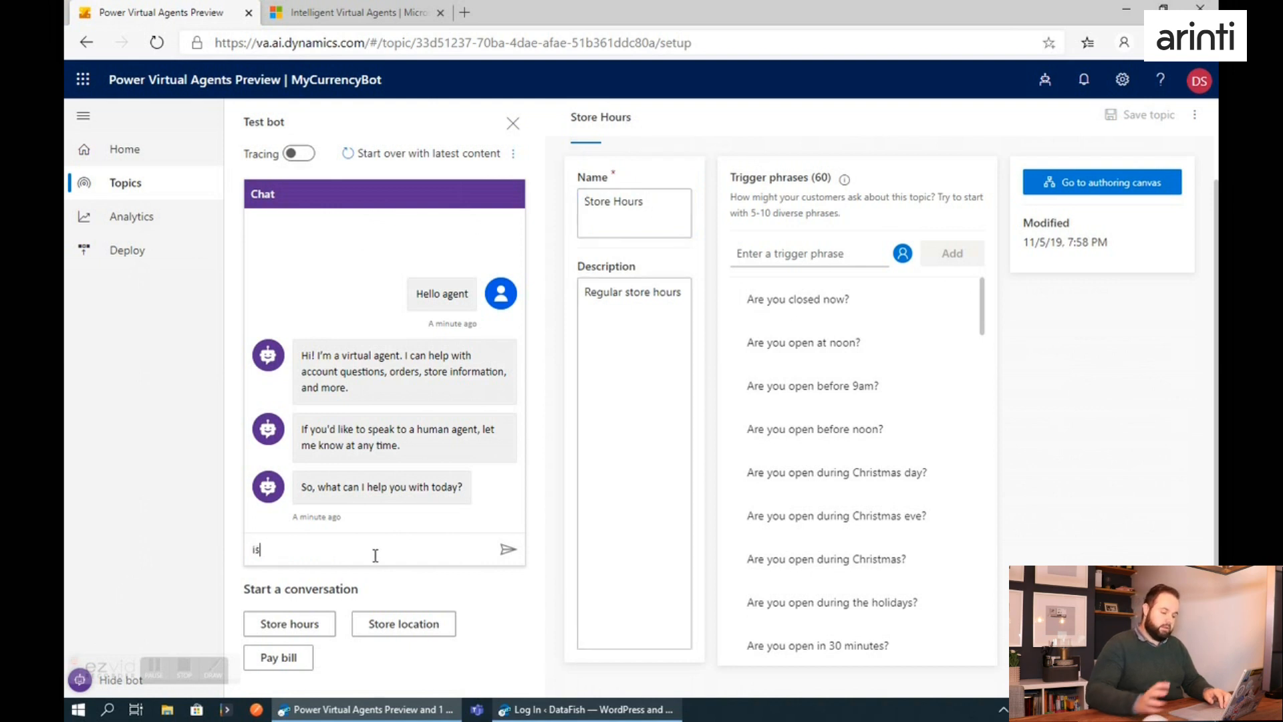
type(" the shop open")
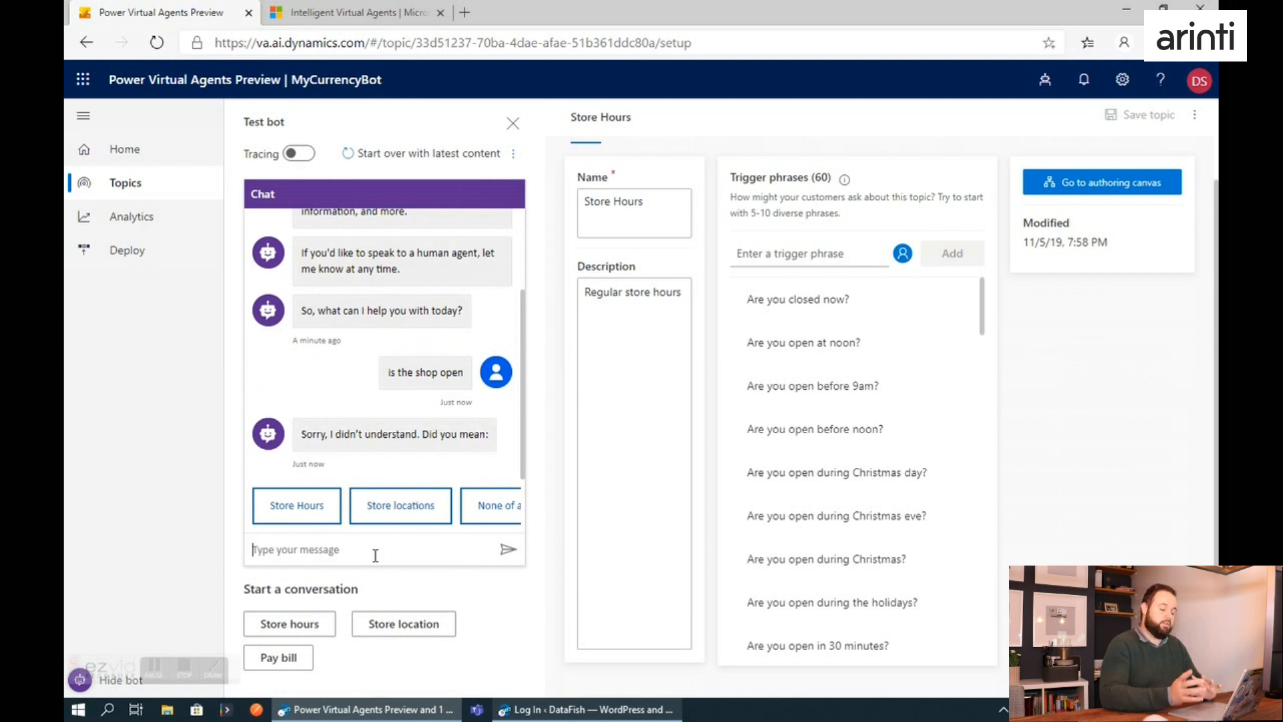
left_click(500, 507)
left_click(500, 508)
left_click(270, 507)
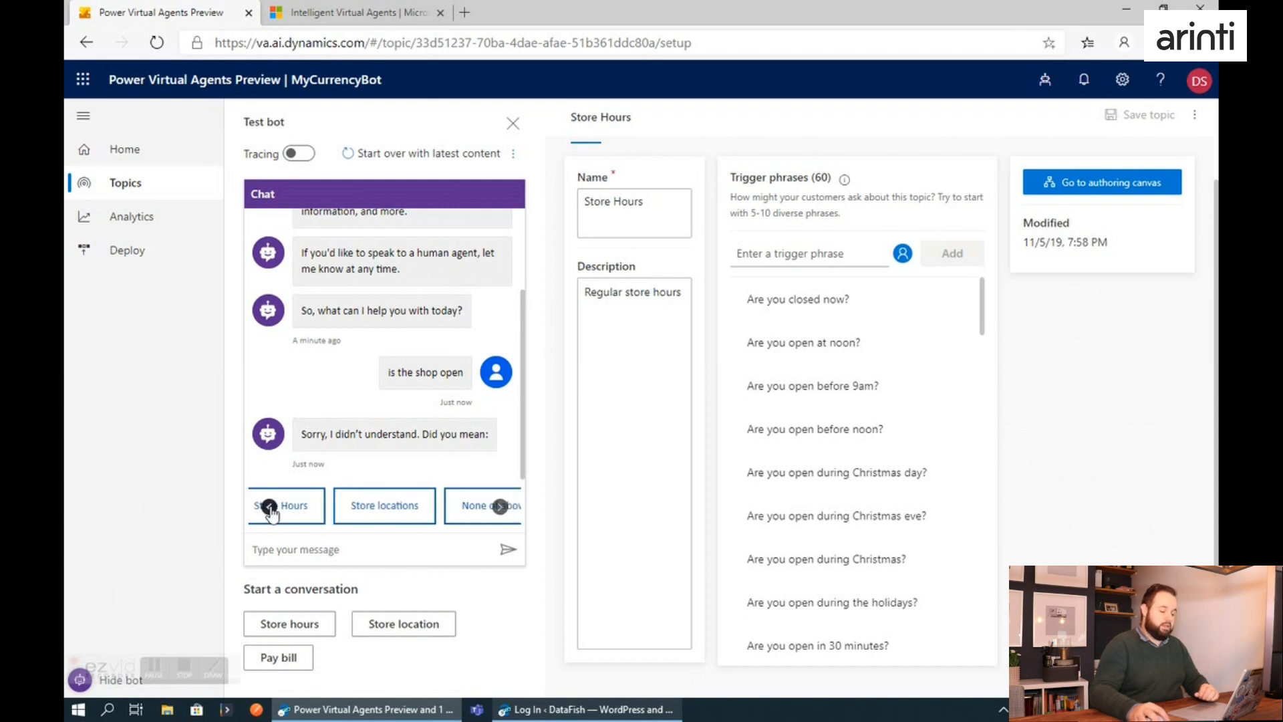
left_click(304, 508)
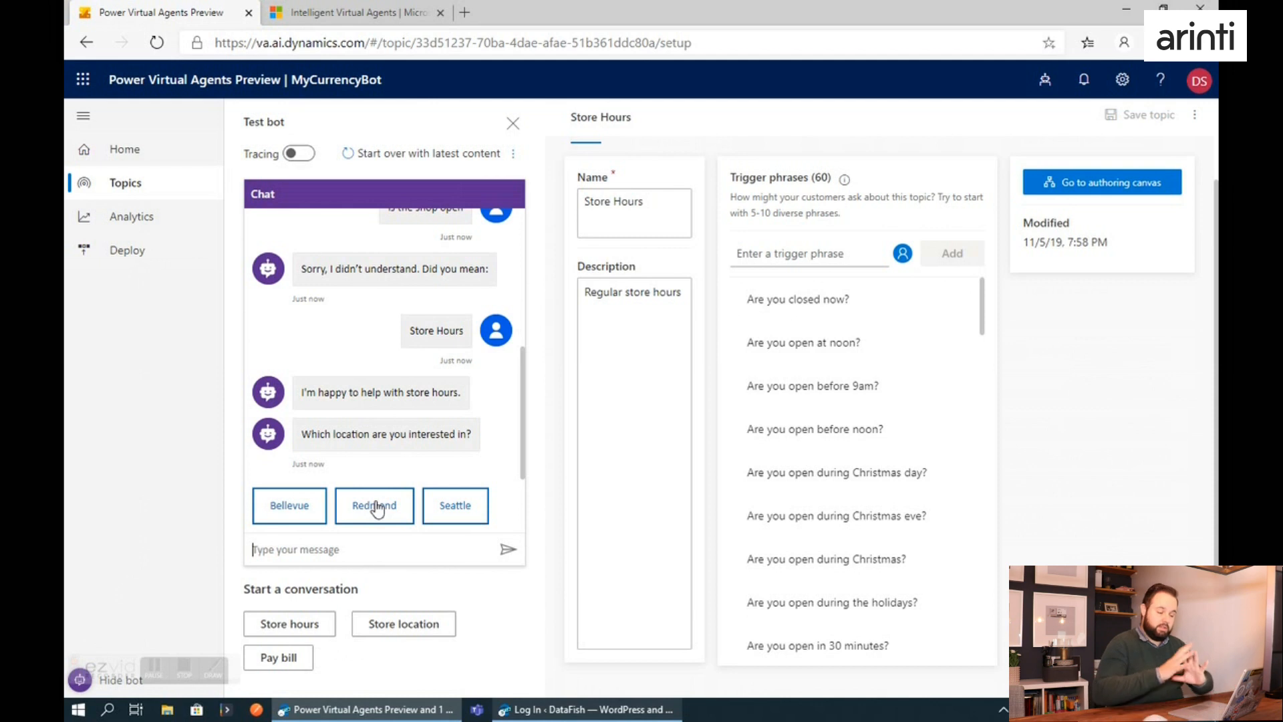
Review the Store Hours topic's name, description and trigger phrases, and open its authoring canvas.
left_click(659, 211)
left_click_drag(664, 249, 486, 255)
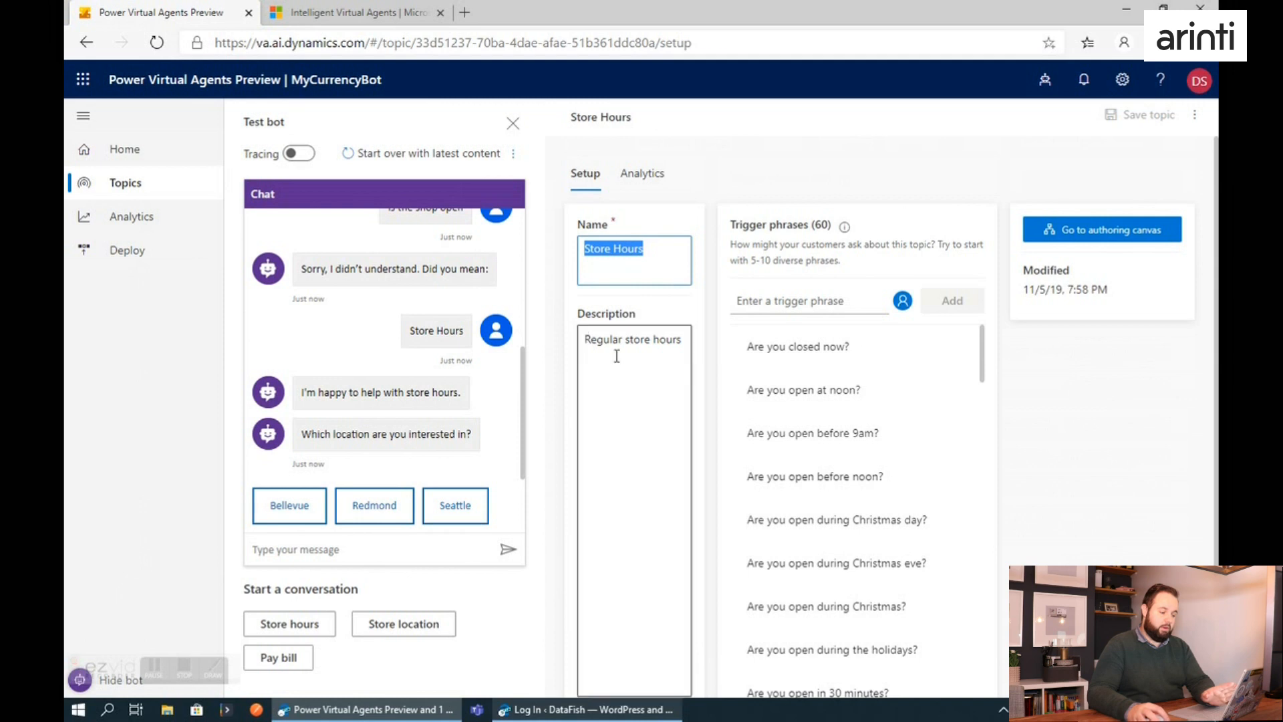
left_click_drag(603, 339, 684, 342)
scroll(893, 372, "down", 10)
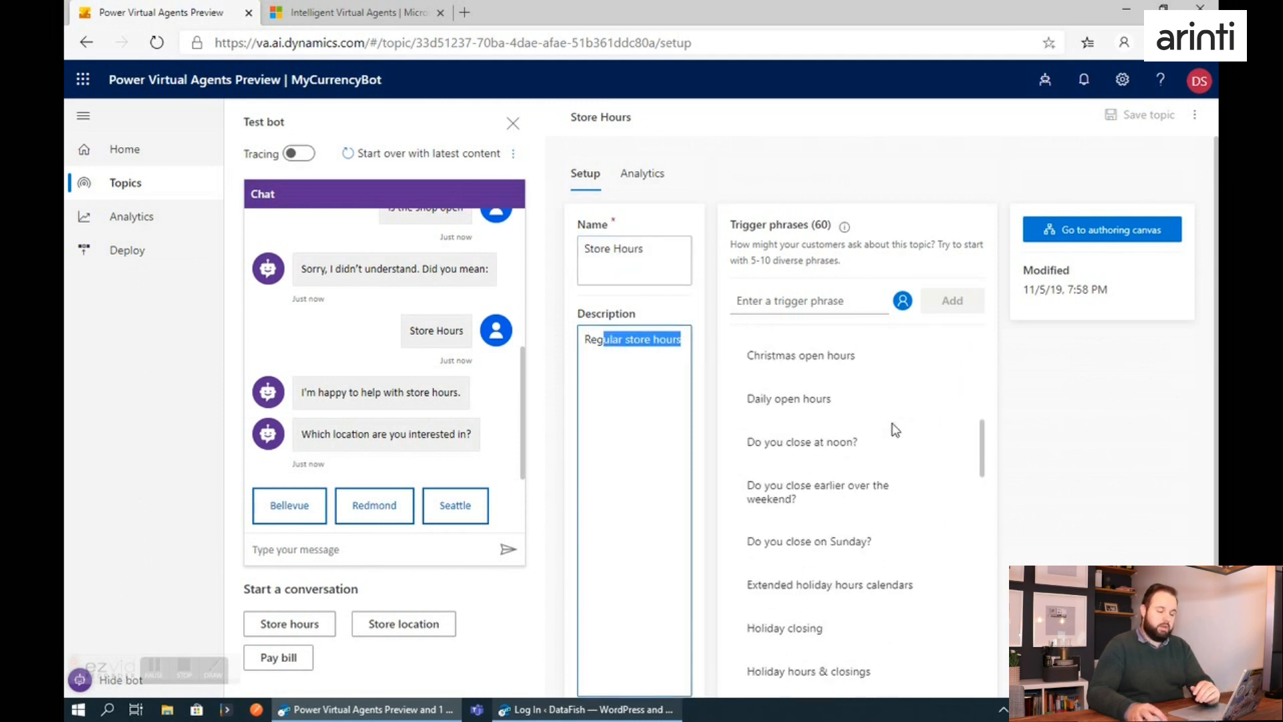
scroll(889, 443, "down", 10)
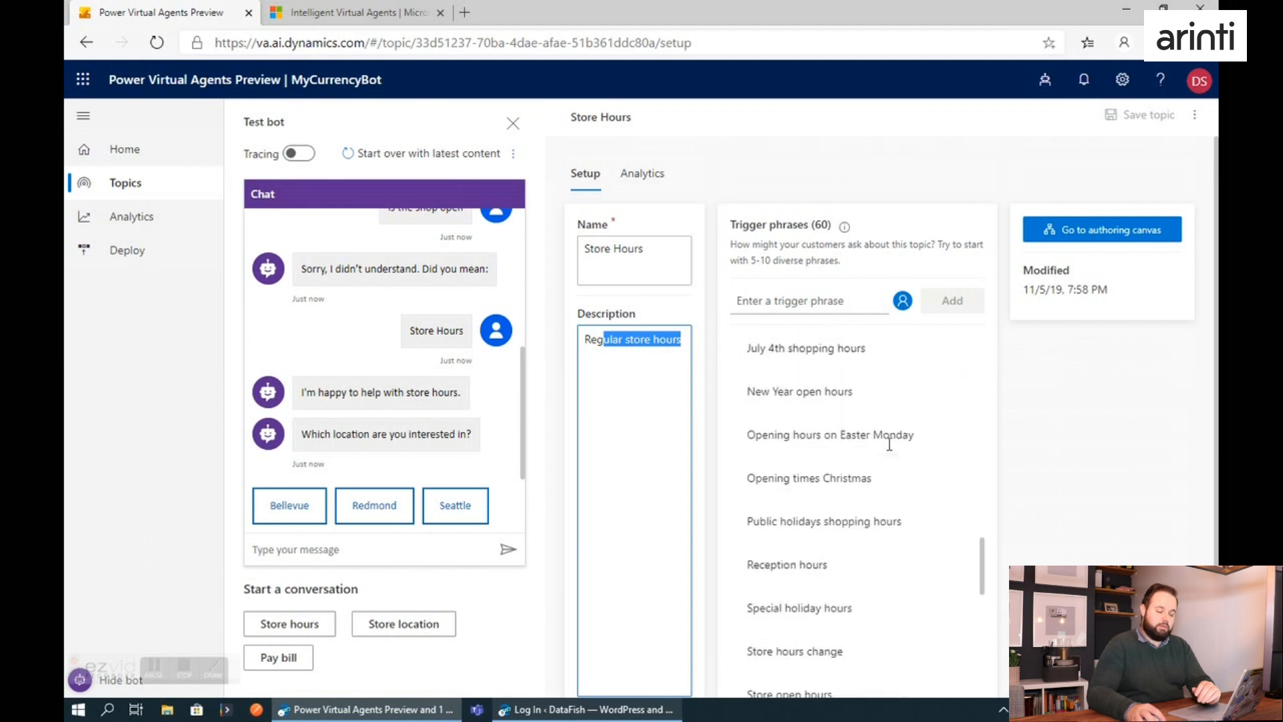
left_click(1093, 234)
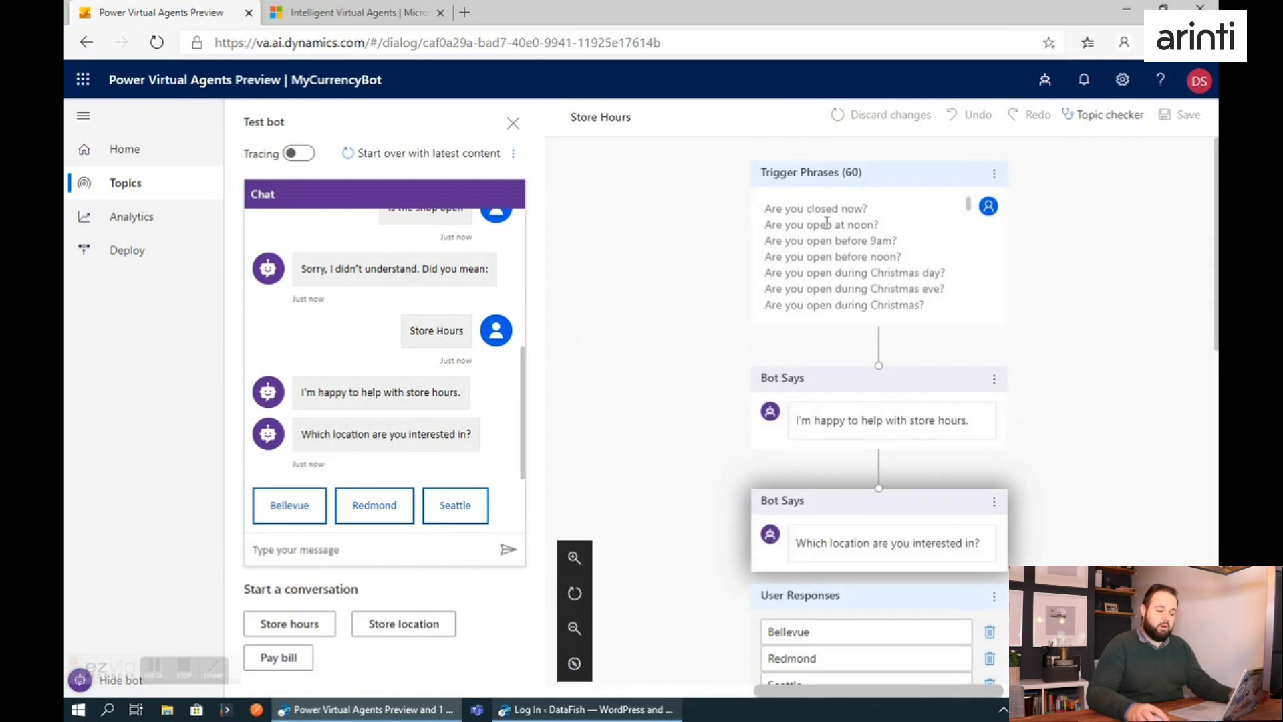
Examine the Store Hours conversation flow from the trigger phrases through the bot messages to the location responses.
scroll(843, 256, "down", 1)
scroll(856, 316, "down", 1)
left_click_drag(1218, 295, 1218, 401)
left_click_drag(989, 691, 836, 691)
left_click(1041, 413)
scroll(1021, 410, "down", 1)
scroll(1025, 417, "down", 1)
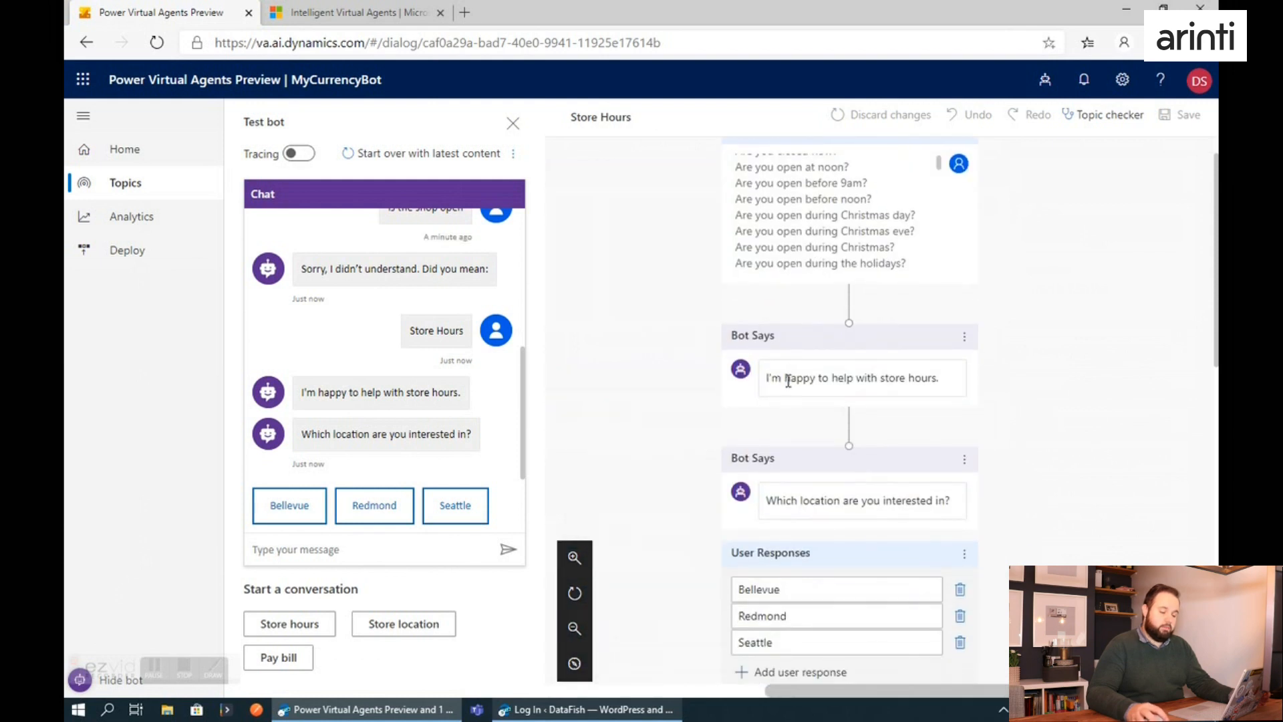
scroll(367, 384, "up", 4)
scroll(401, 364, "down", 2)
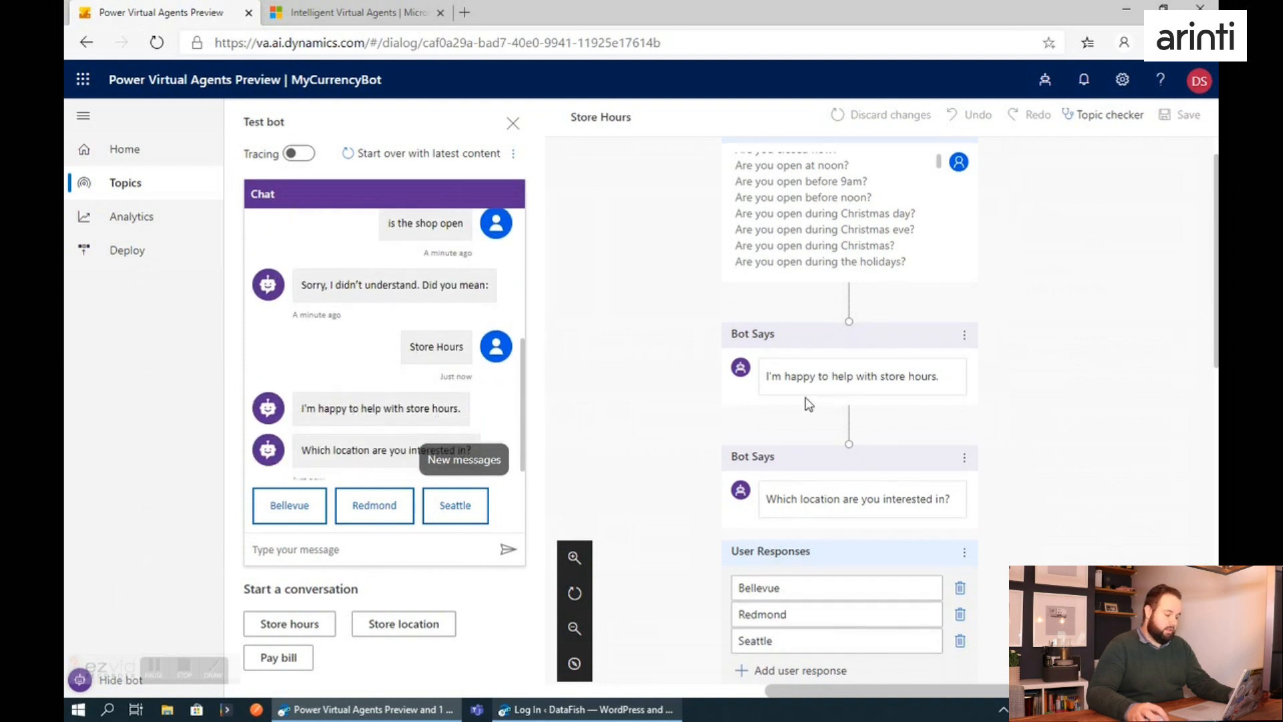
scroll(882, 421, "down", 1)
scroll(926, 438, "down", 1)
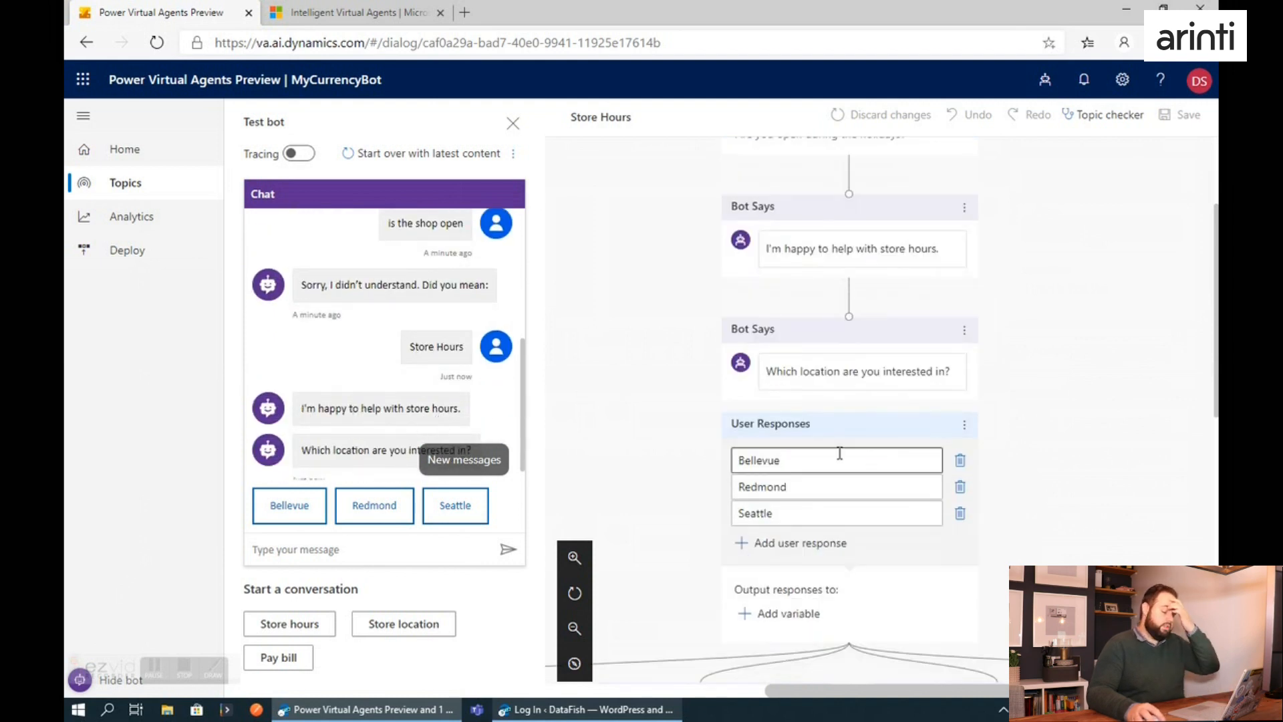
scroll(839, 452, "down", 1)
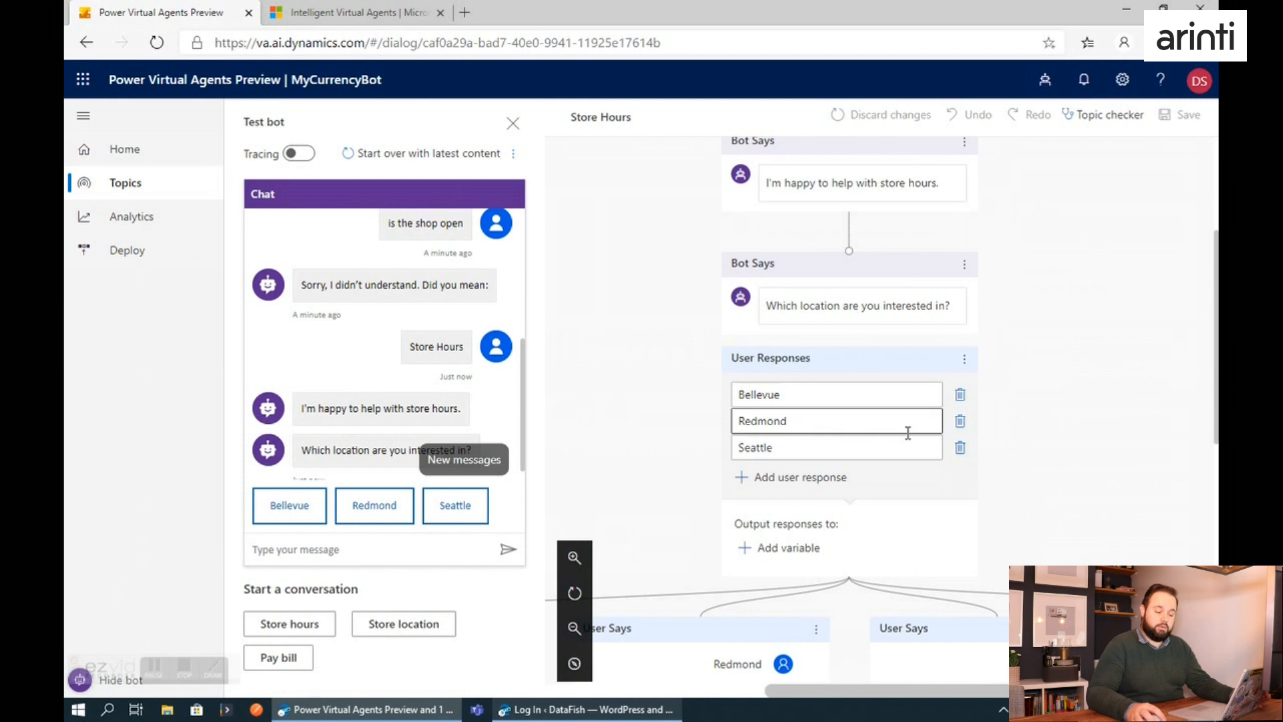
Add the user response "Ghent, Belgium" to the location question.
left_click(816, 481)
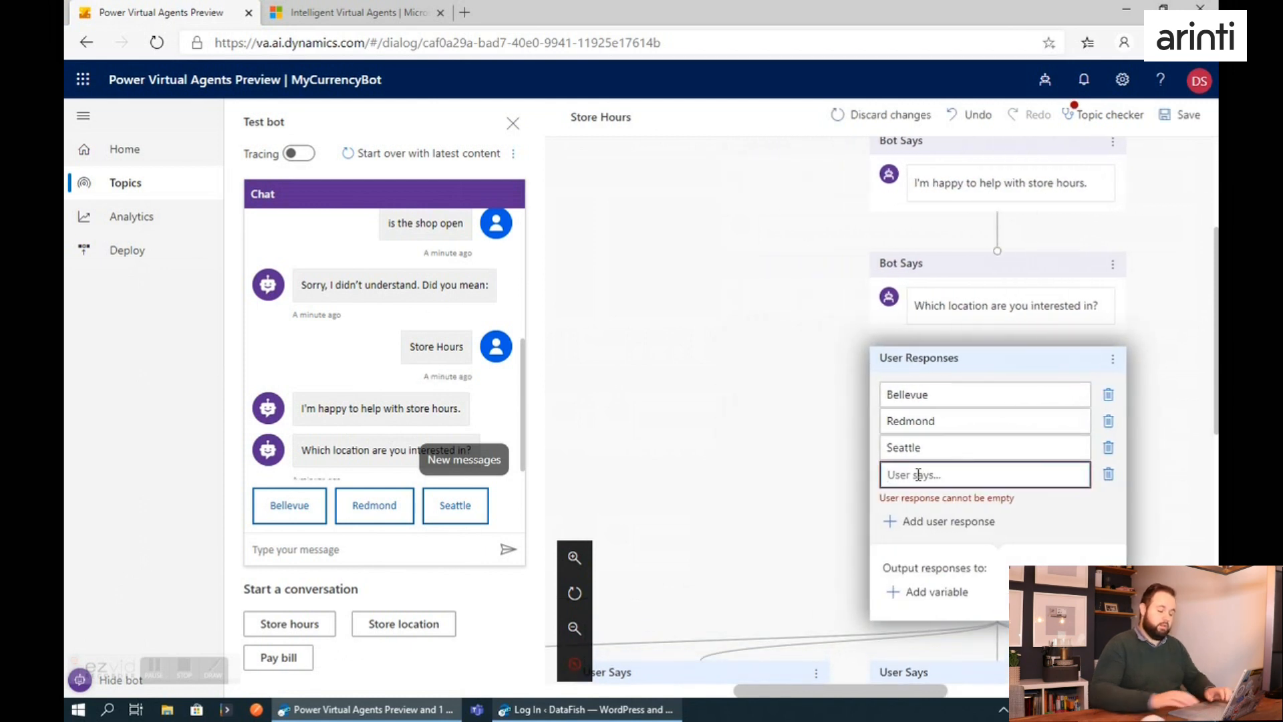
type("Ghent, Belgium")
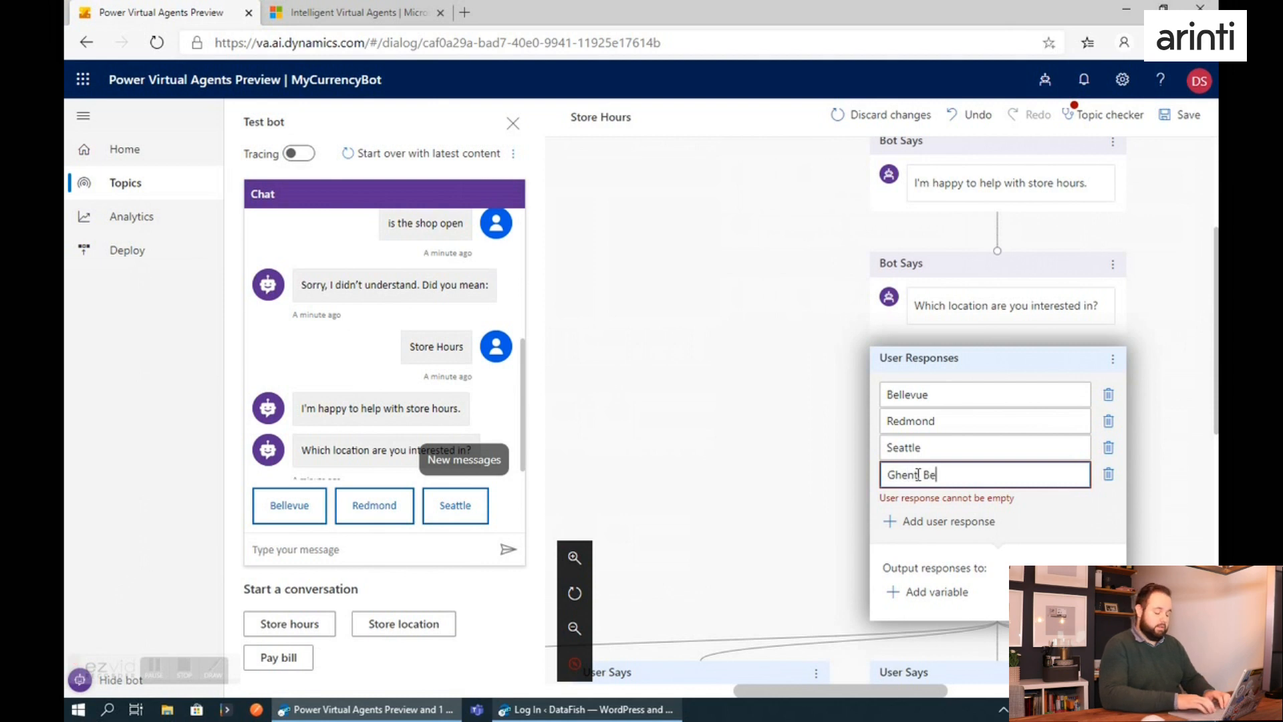
Append ", USA" to the Bellevue and Seattle user responses.
left_click(971, 400)
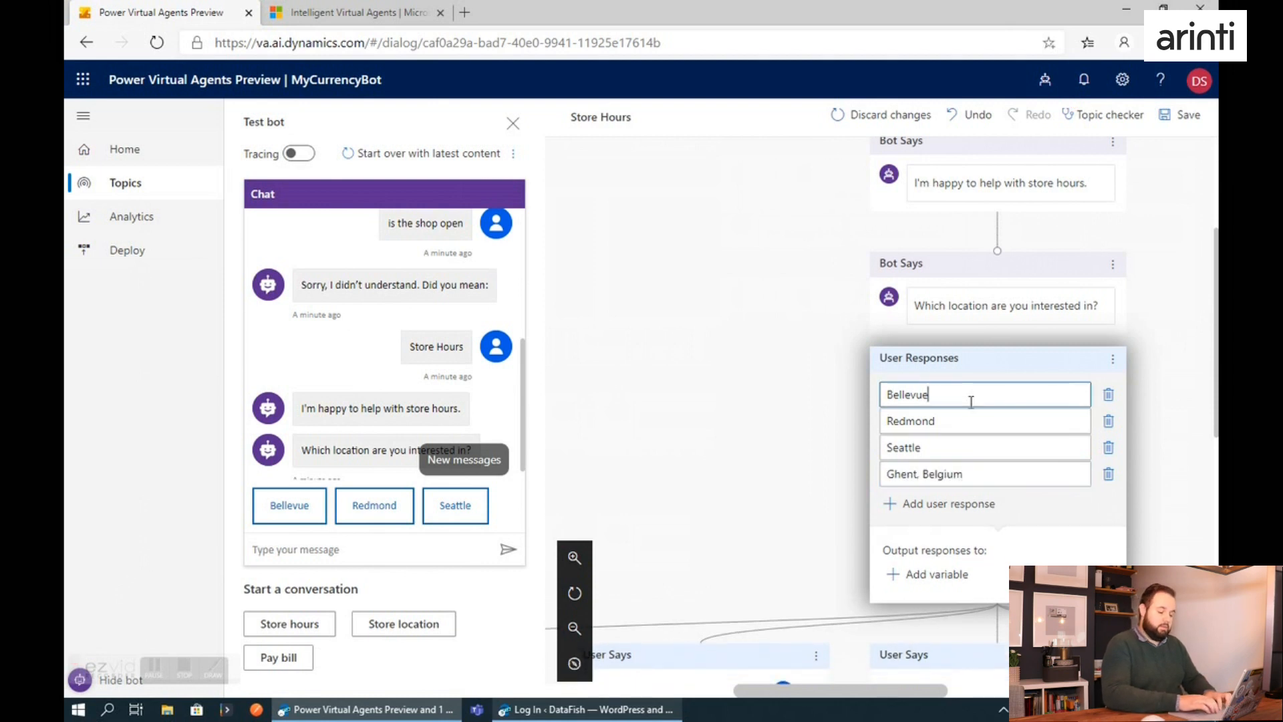
key("shift+Left")
key("shift+Left")
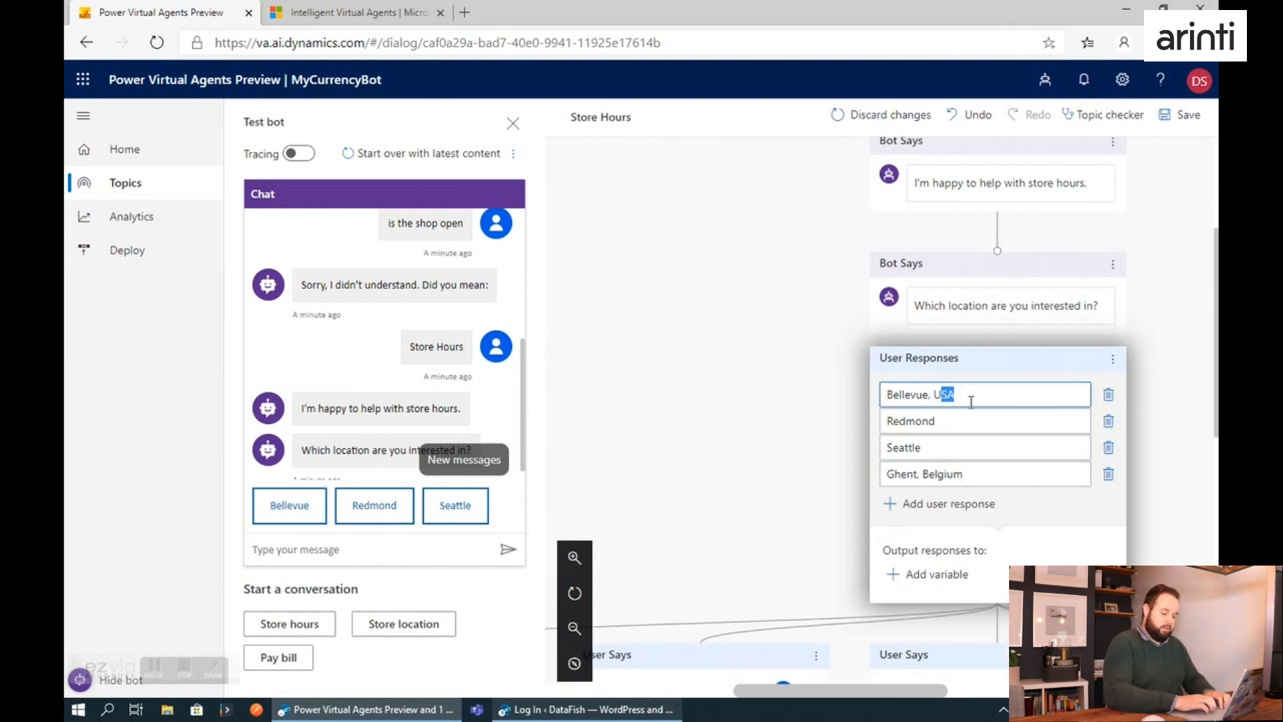
left_click(949, 421)
type(", USA")
left_click(936, 447)
type(", USA")
left_click(1024, 474)
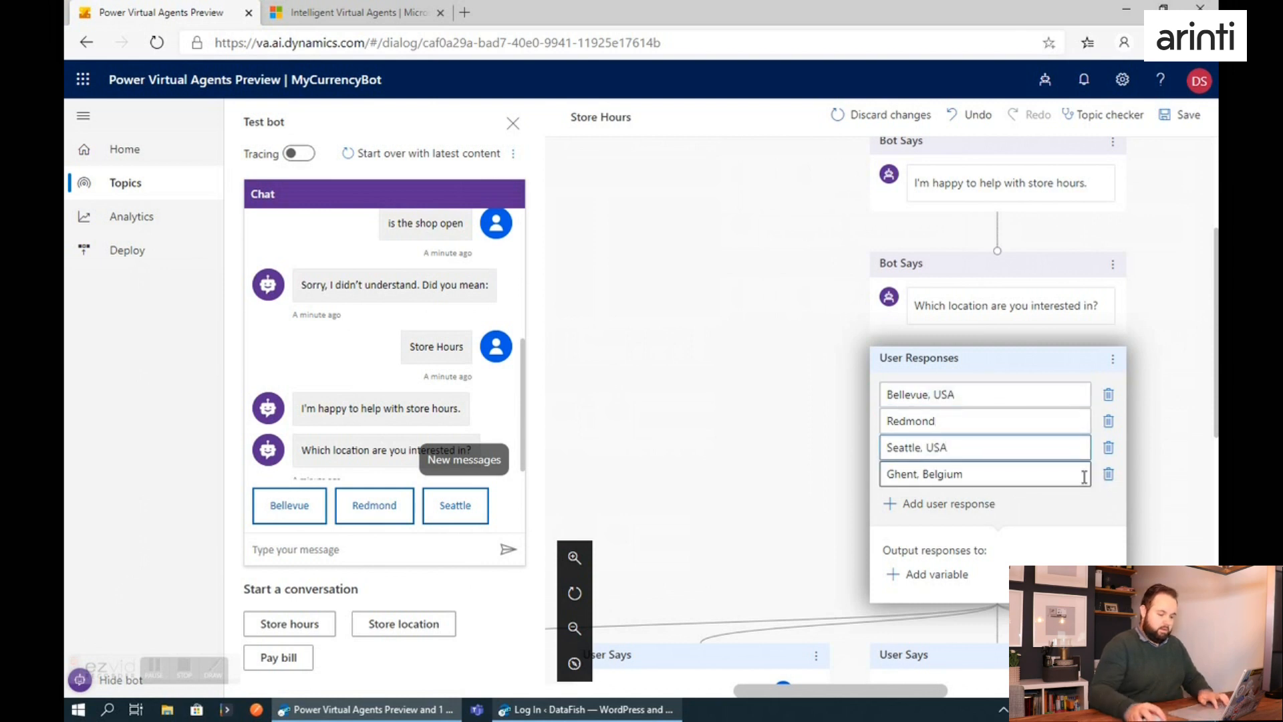
Examine the conversation branches below the location responses, including Ghent, Belgium and the fallback for unmatched responses.
left_click_drag(880, 484, 882, 406)
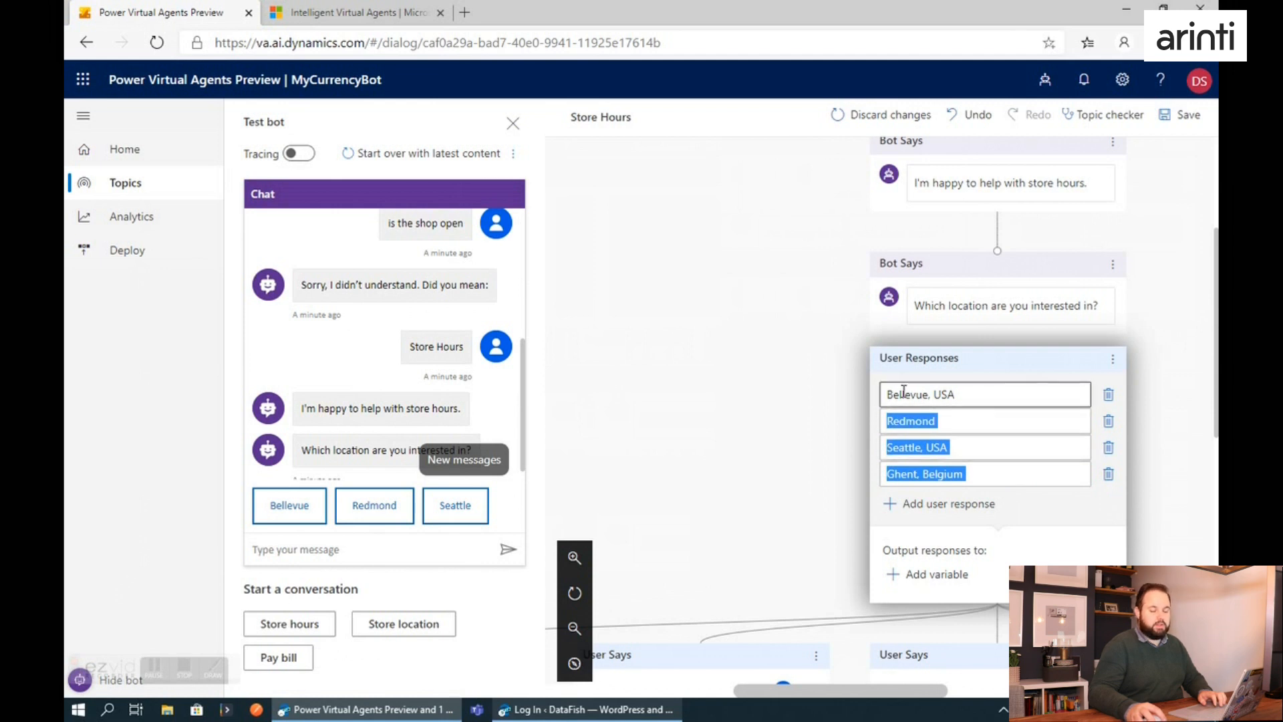
scroll(979, 381, "down", 1)
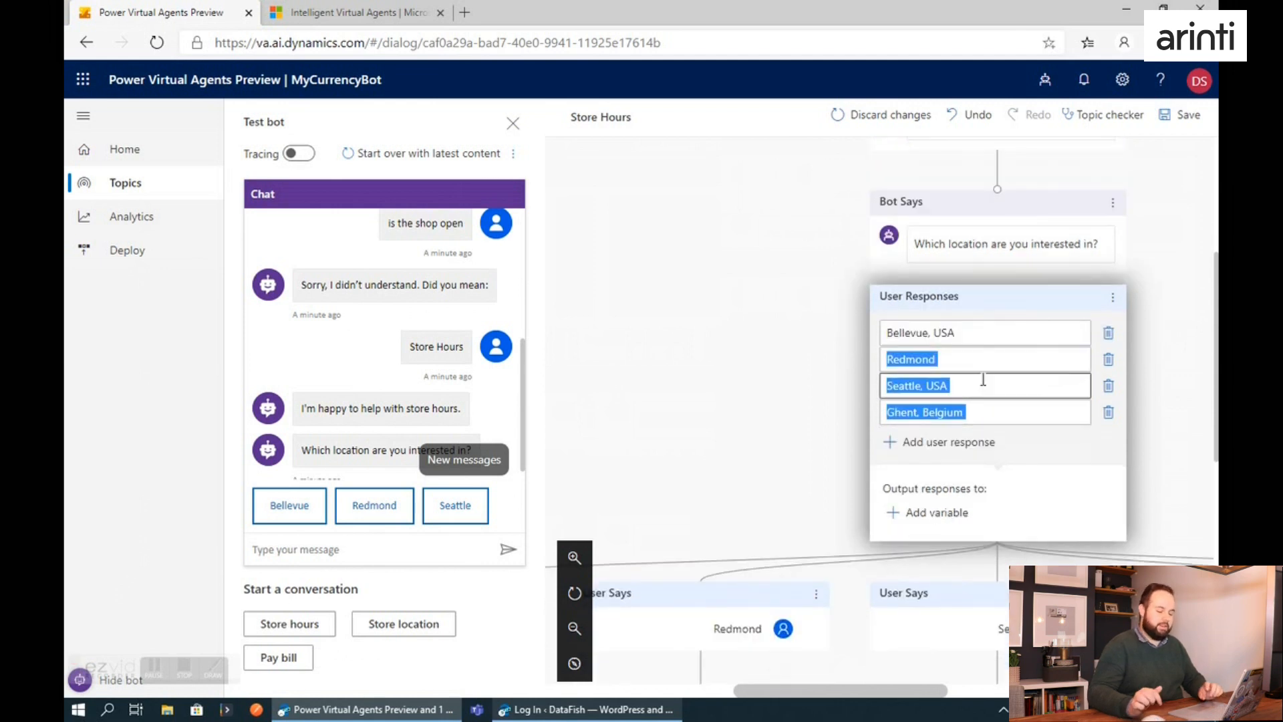
scroll(983, 380, "down", 2)
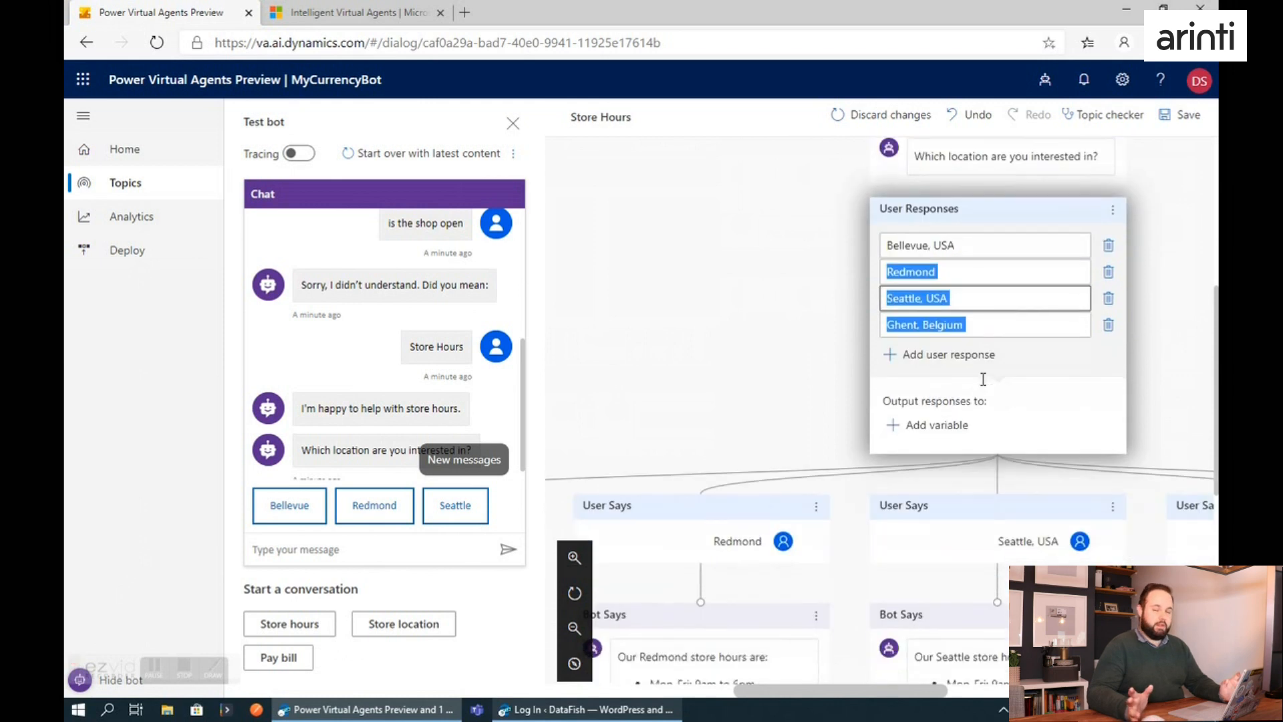
scroll(960, 469, "down", 2)
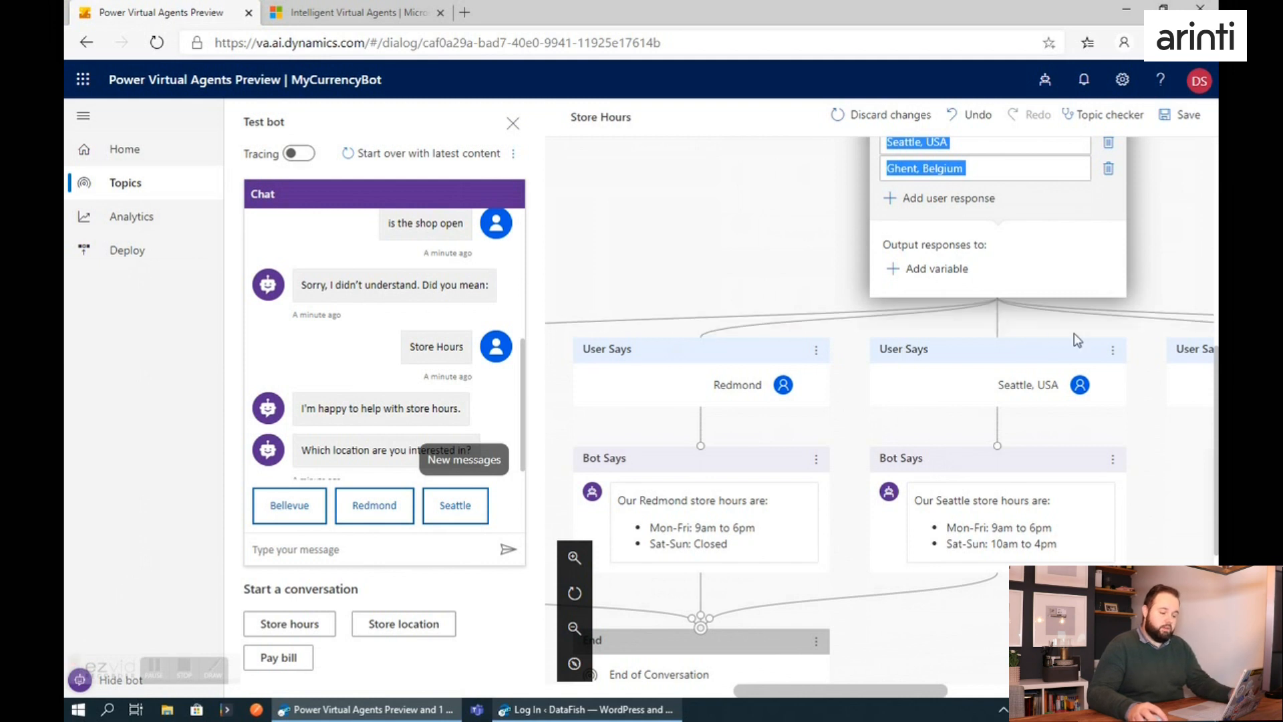
left_click_drag(798, 691, 967, 684)
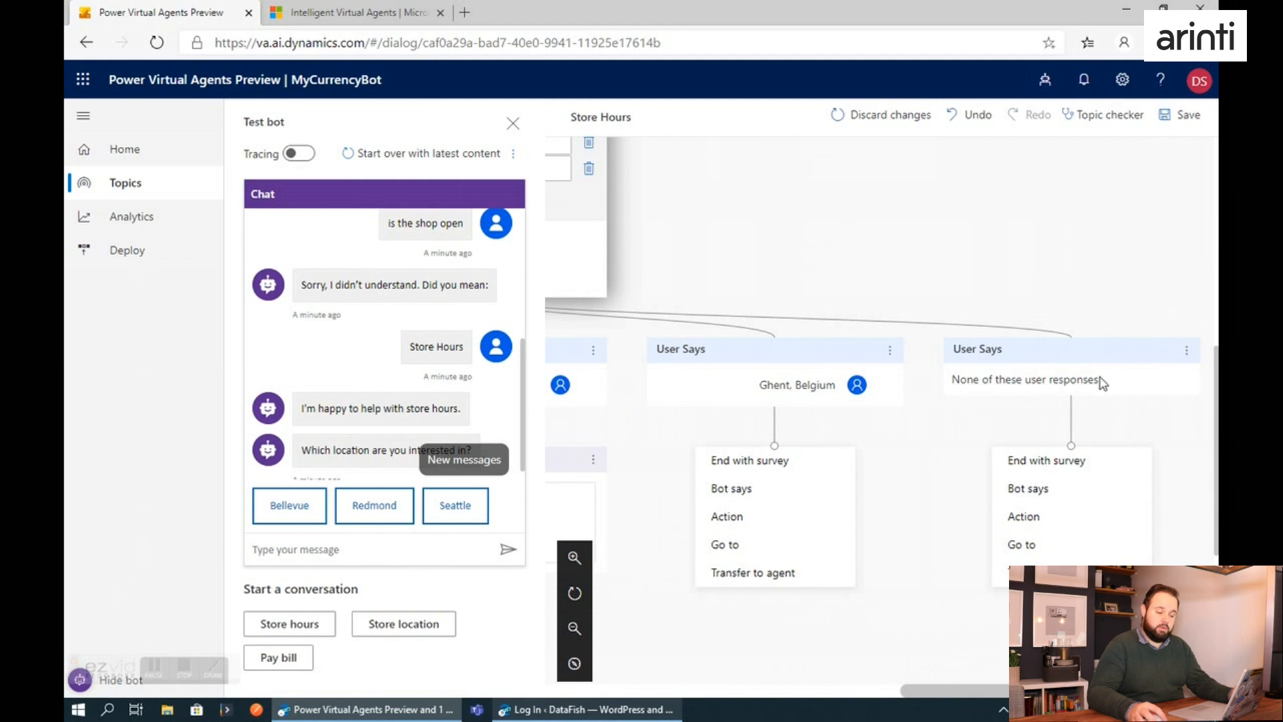
left_click_drag(1006, 688, 899, 696)
scroll(790, 427, "up", 1)
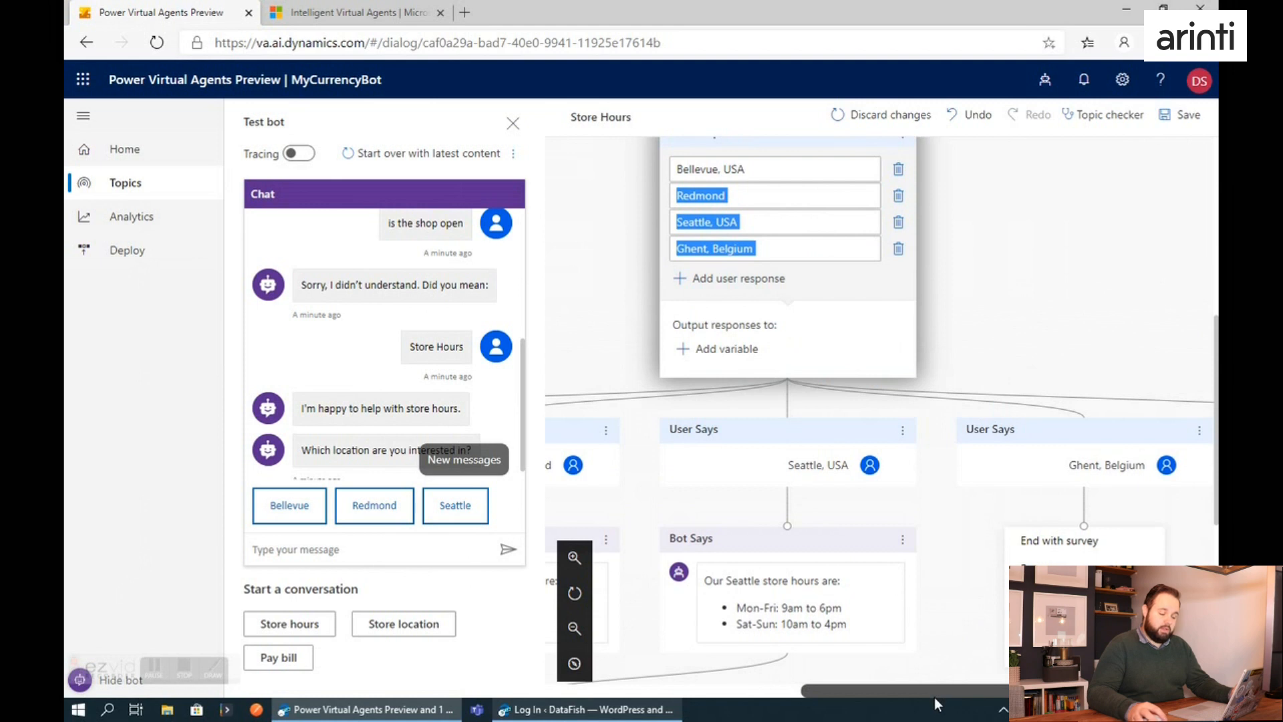
Examine the Redmond and Seattle store hours messages and the end of the conversation flow below them.
left_click_drag(934, 696, 876, 710)
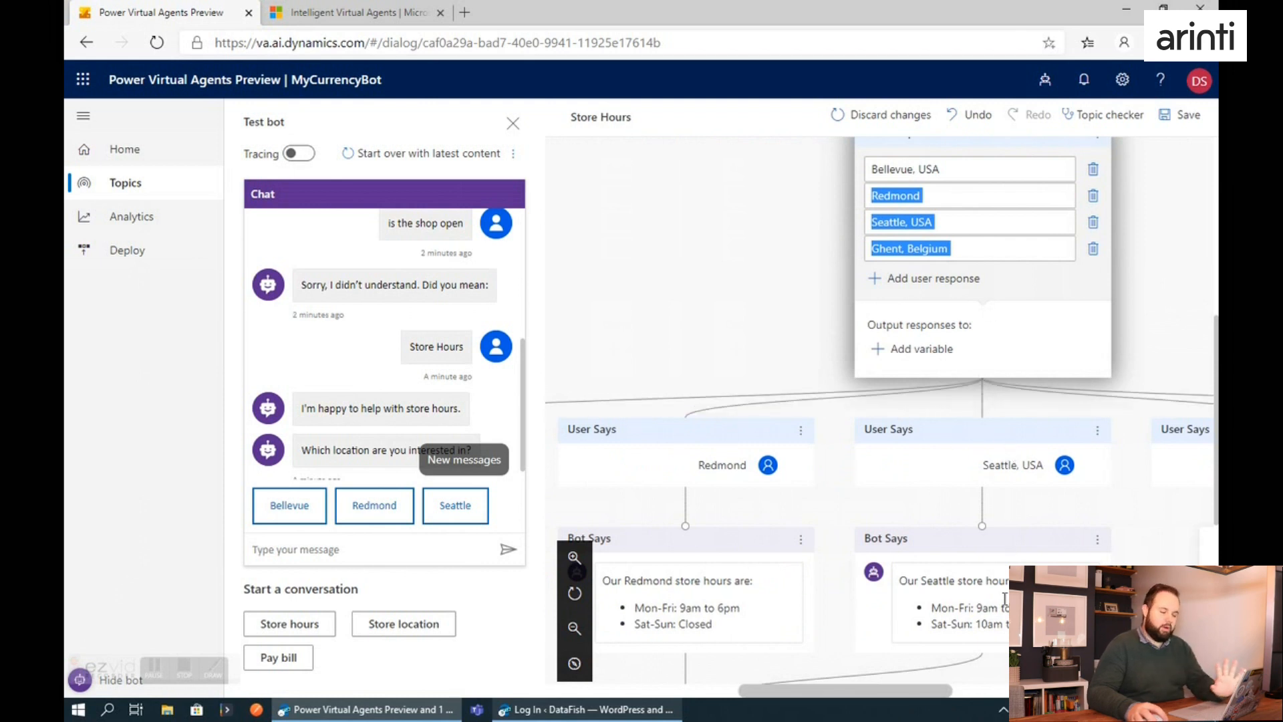
scroll(1005, 596, "down", 1)
left_click_drag(906, 515, 1037, 538)
left_click(1046, 533)
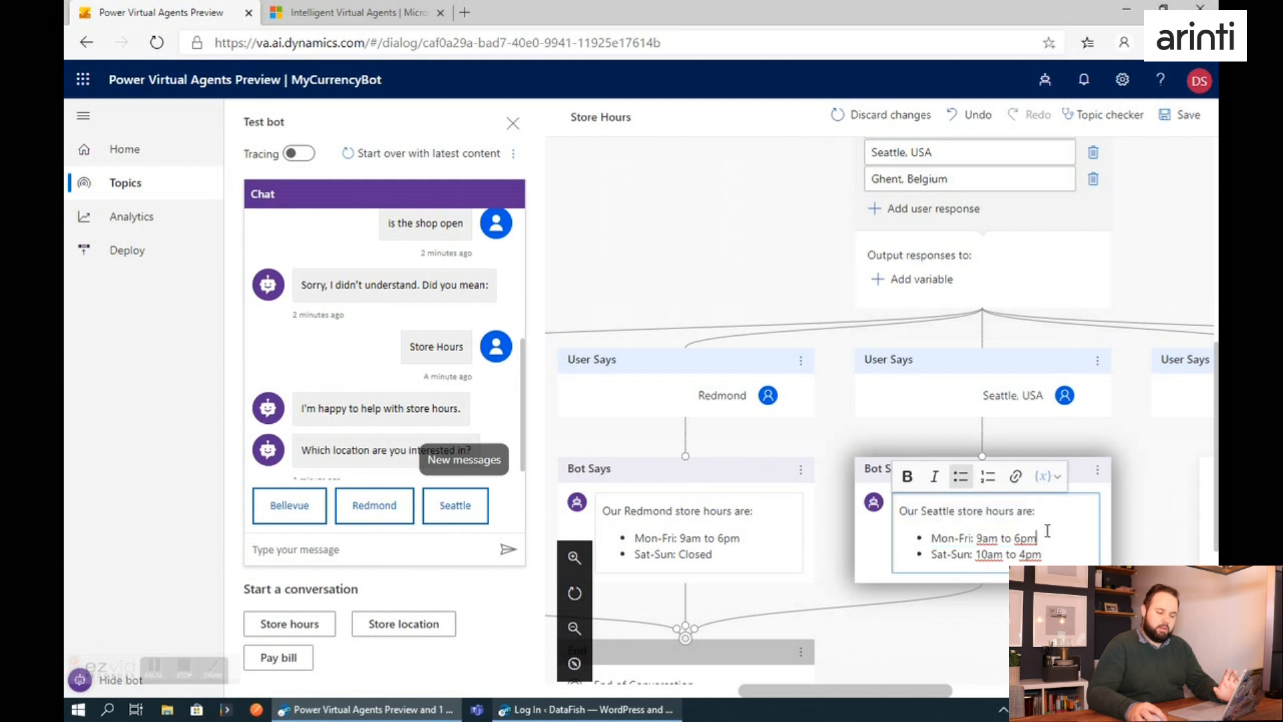
scroll(975, 546, "down", 1)
left_click_drag(835, 686, 804, 692)
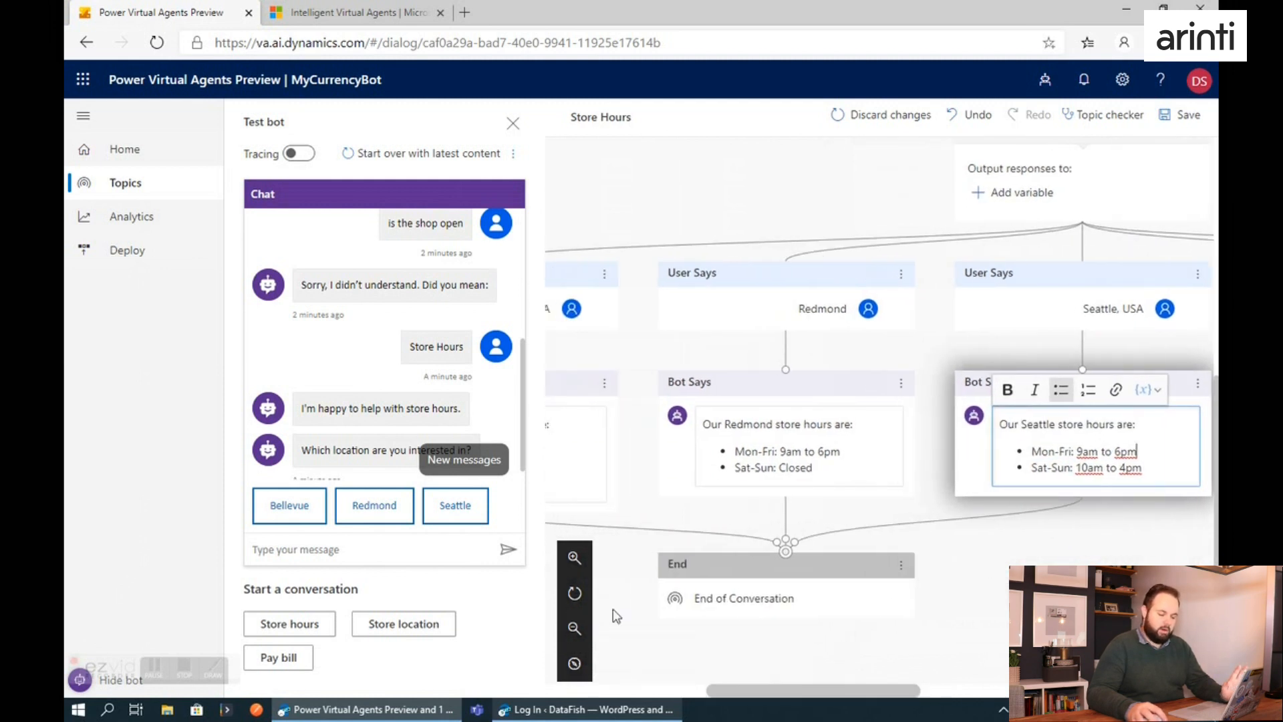
Finish the test chat by choosing Seattle, confirming the question was answered, rating the experience Excellent and declining further help.
left_click(451, 508)
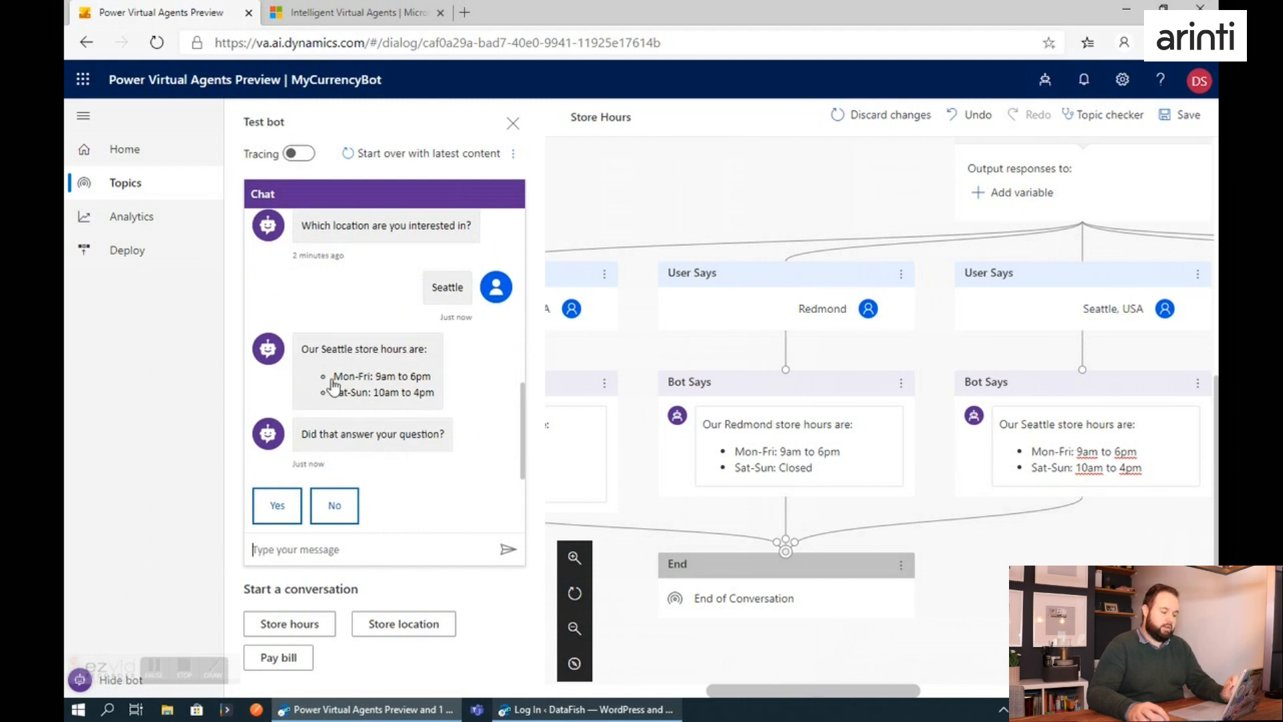
left_click(291, 509)
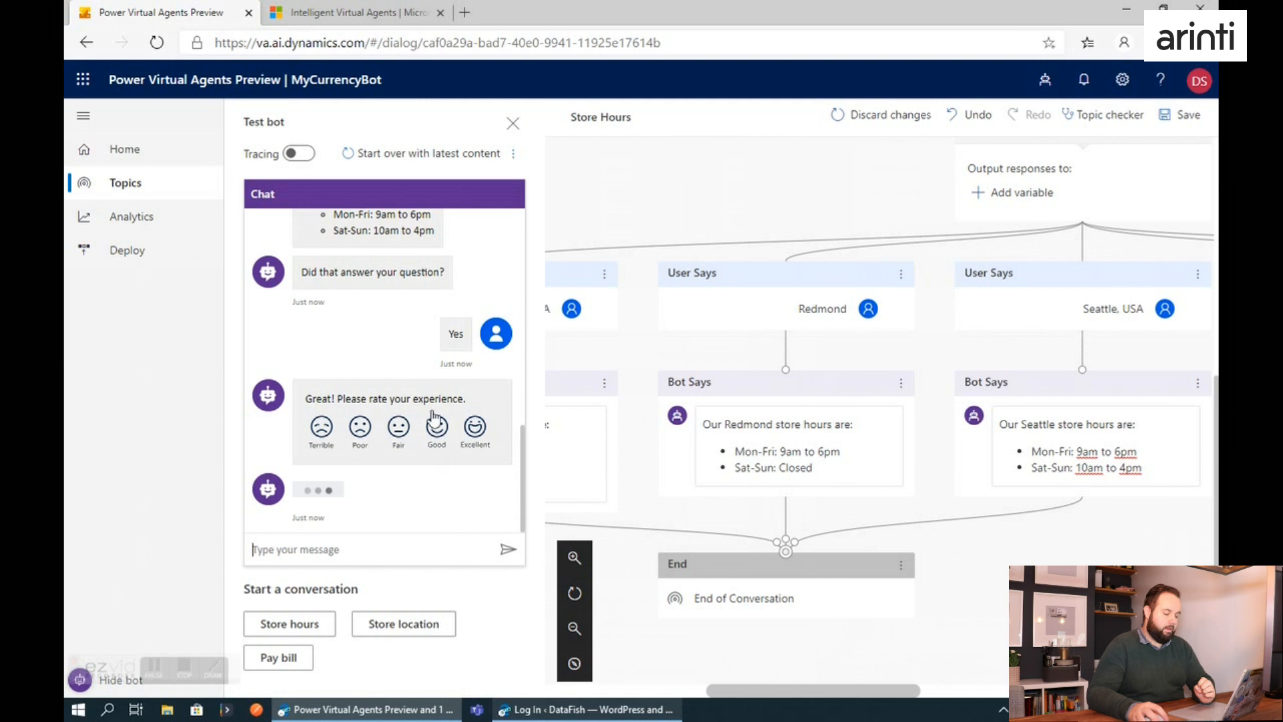
left_click(475, 429)
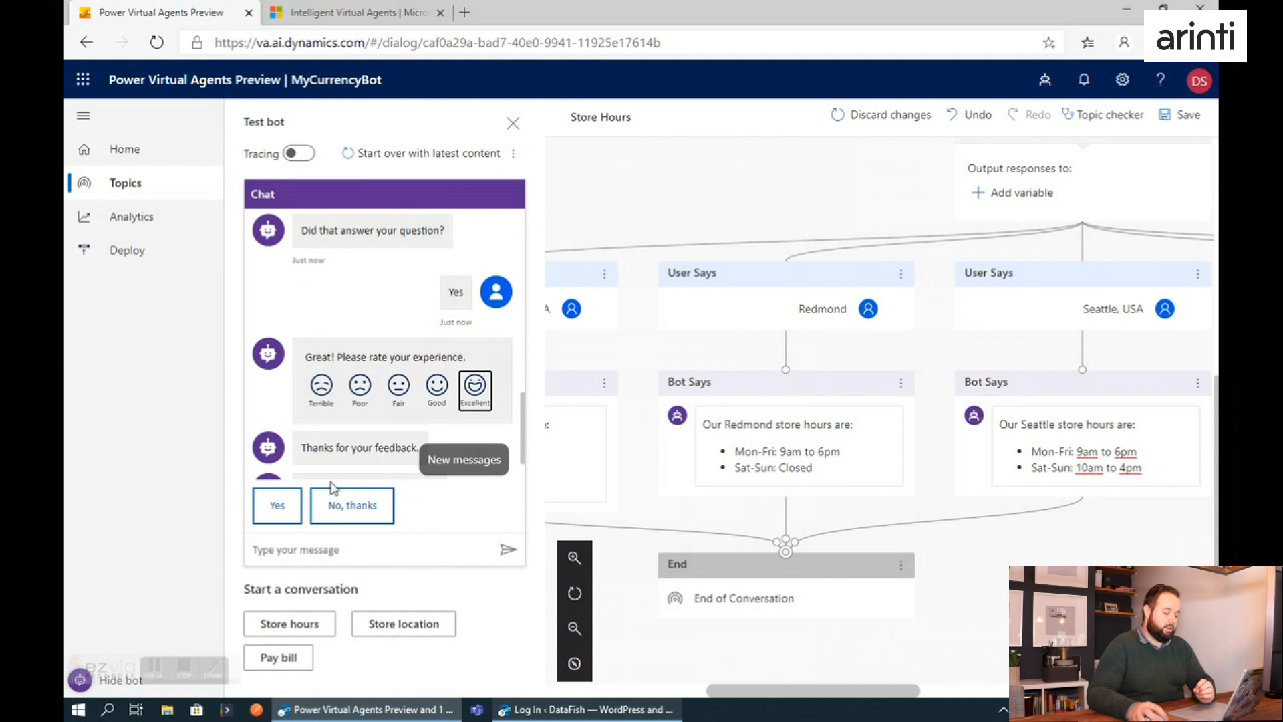
scroll(393, 391, "down", 1)
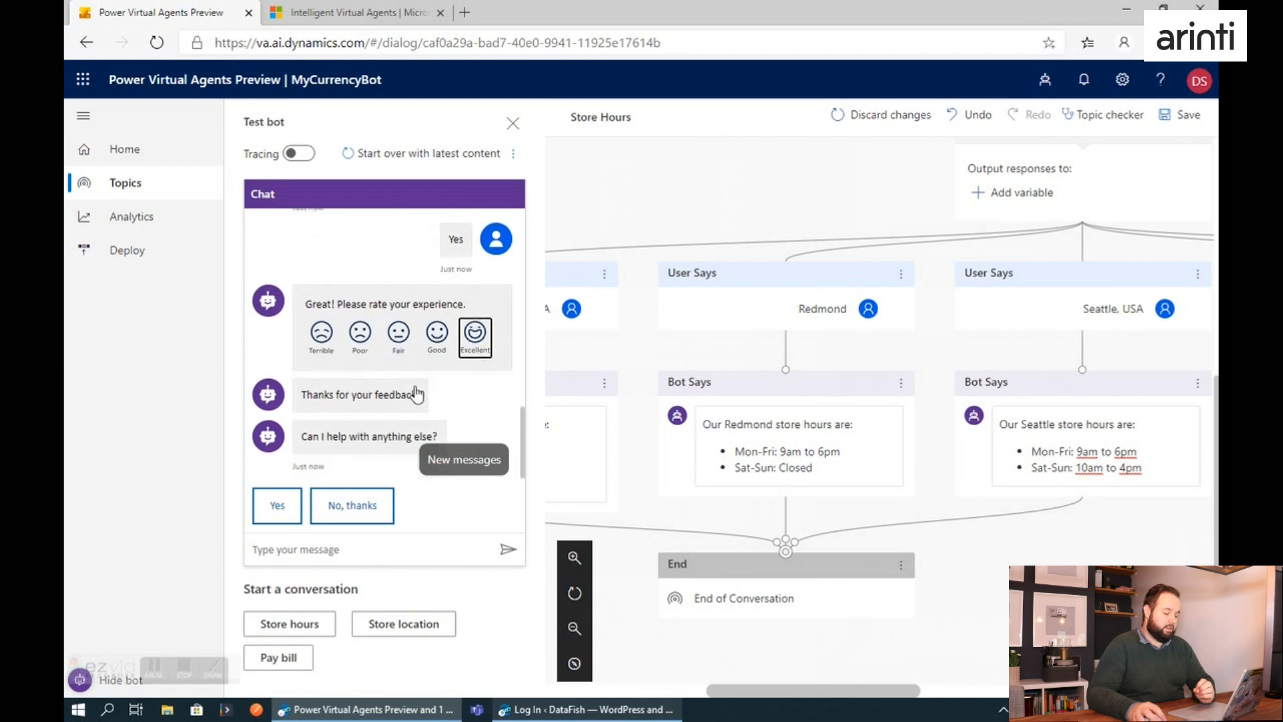
left_click(345, 506)
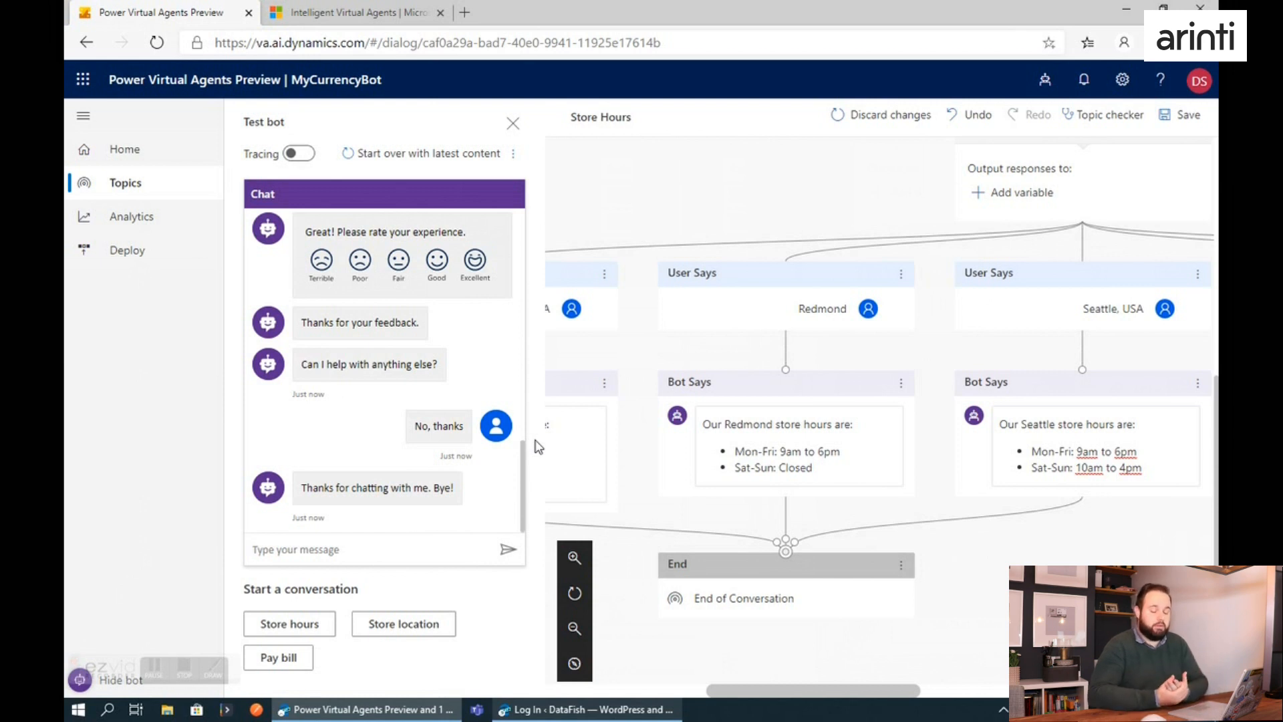
Save the changes to the Store Hours topic.
left_click(114, 185)
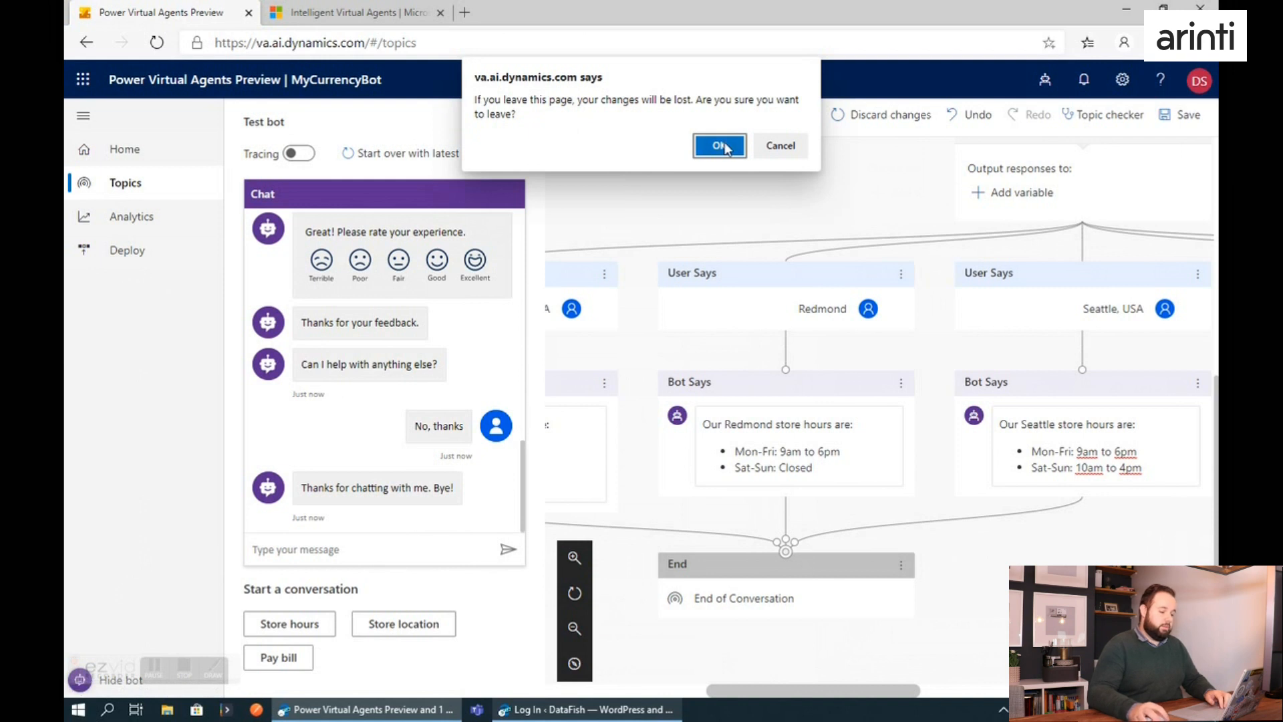
left_click(780, 146)
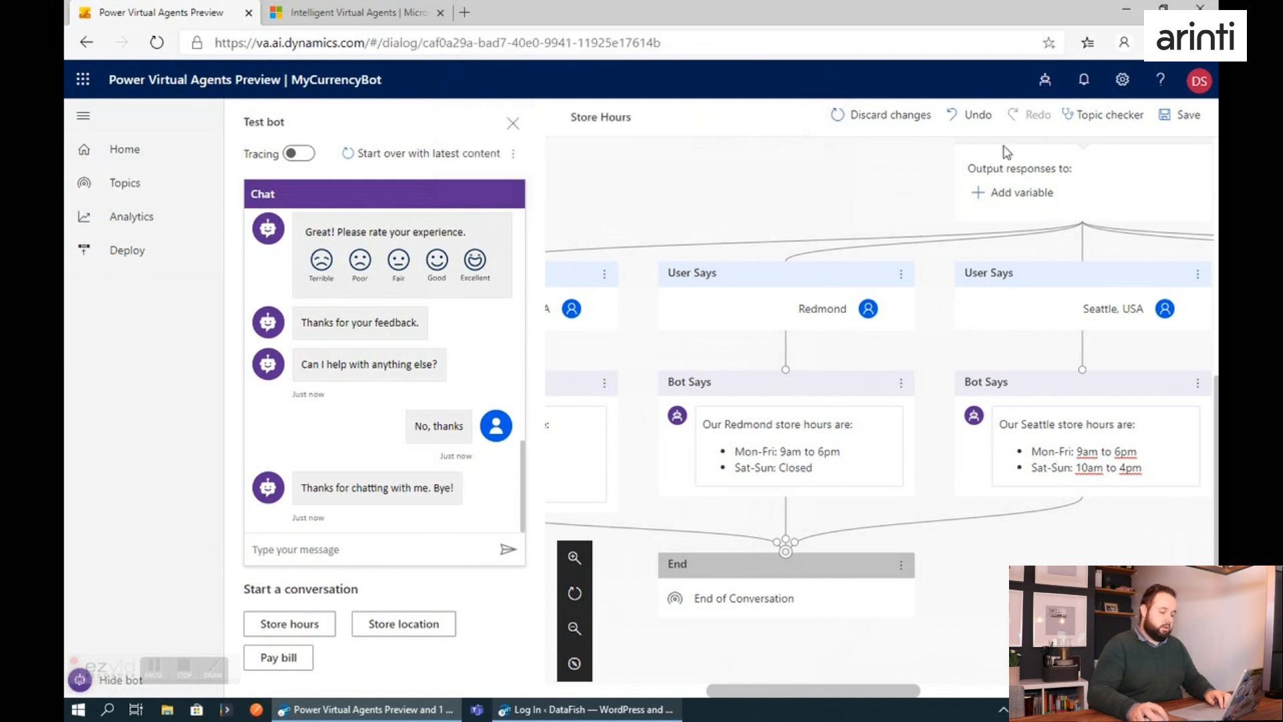
left_click(1166, 115)
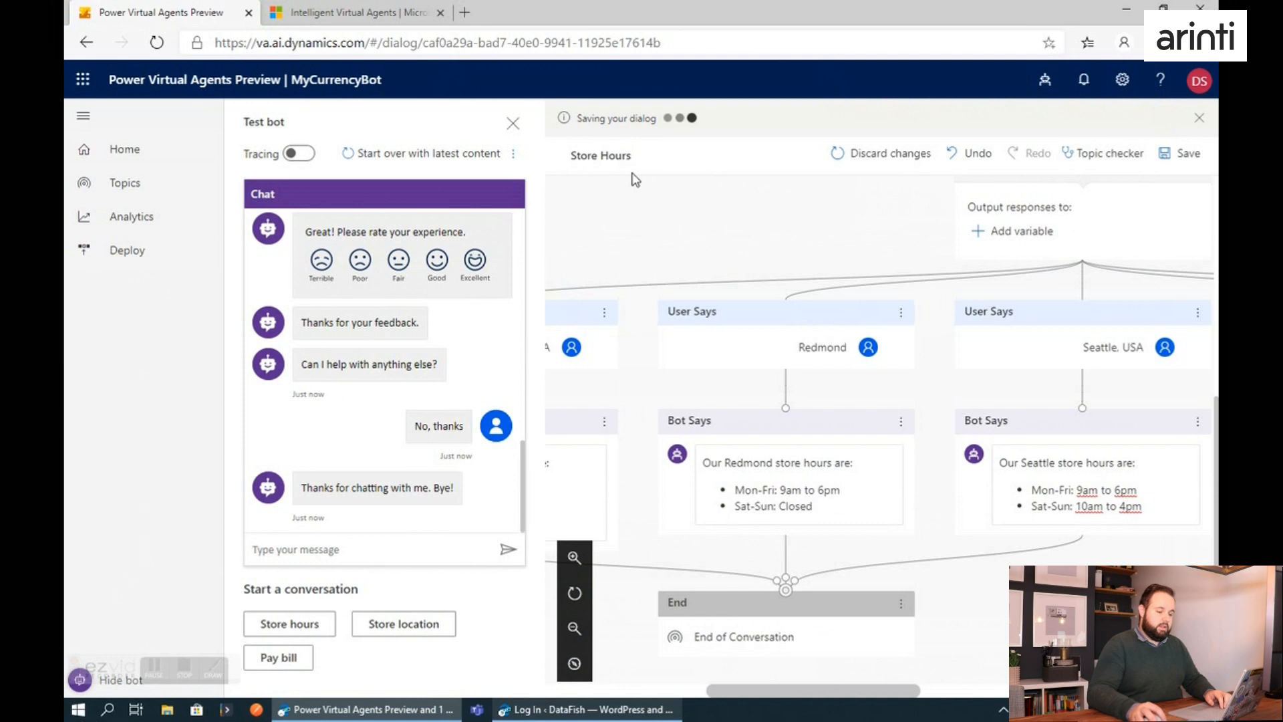
Return to the topics list and create a new topic named CurrencyRate.
left_click(119, 187)
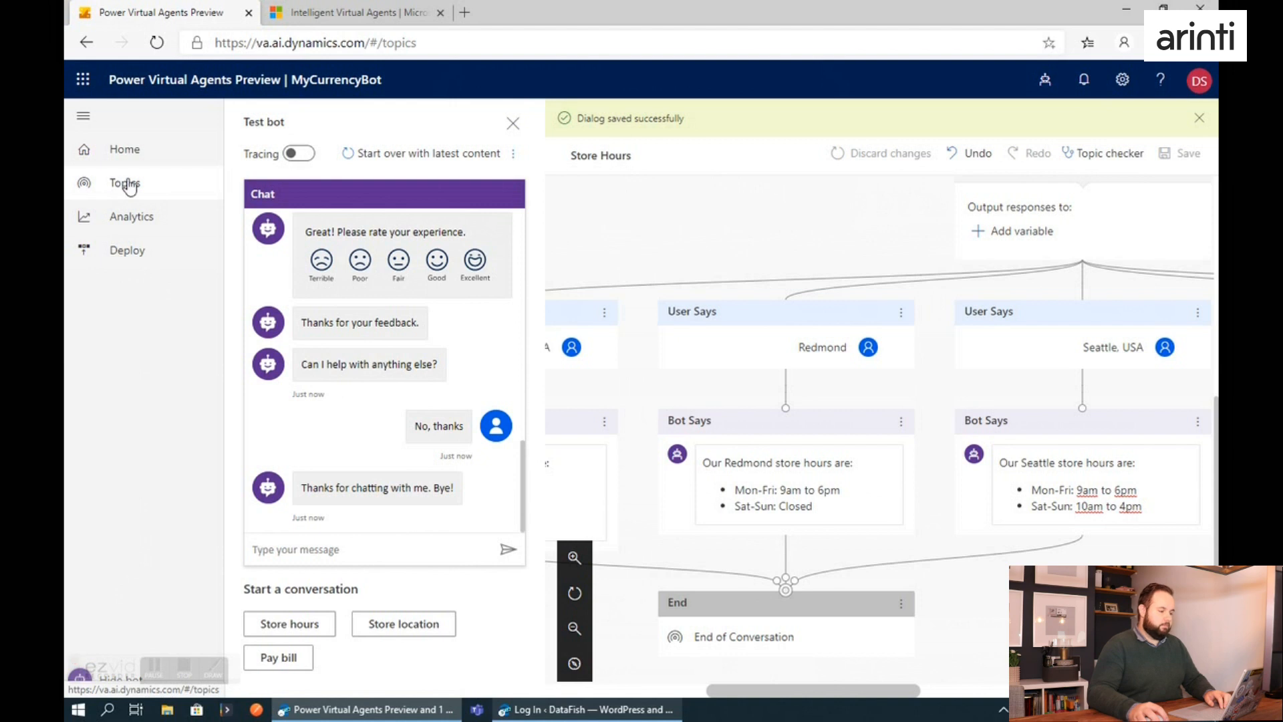
left_click(1198, 120)
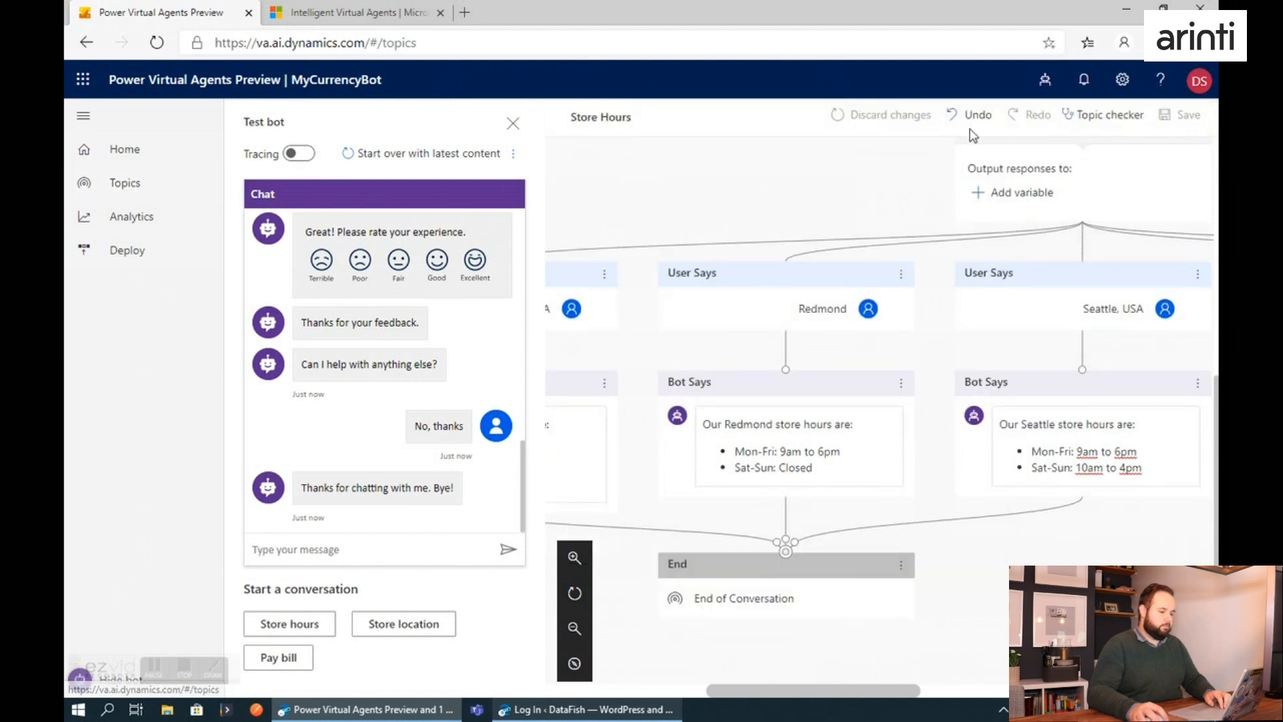
left_click(129, 163)
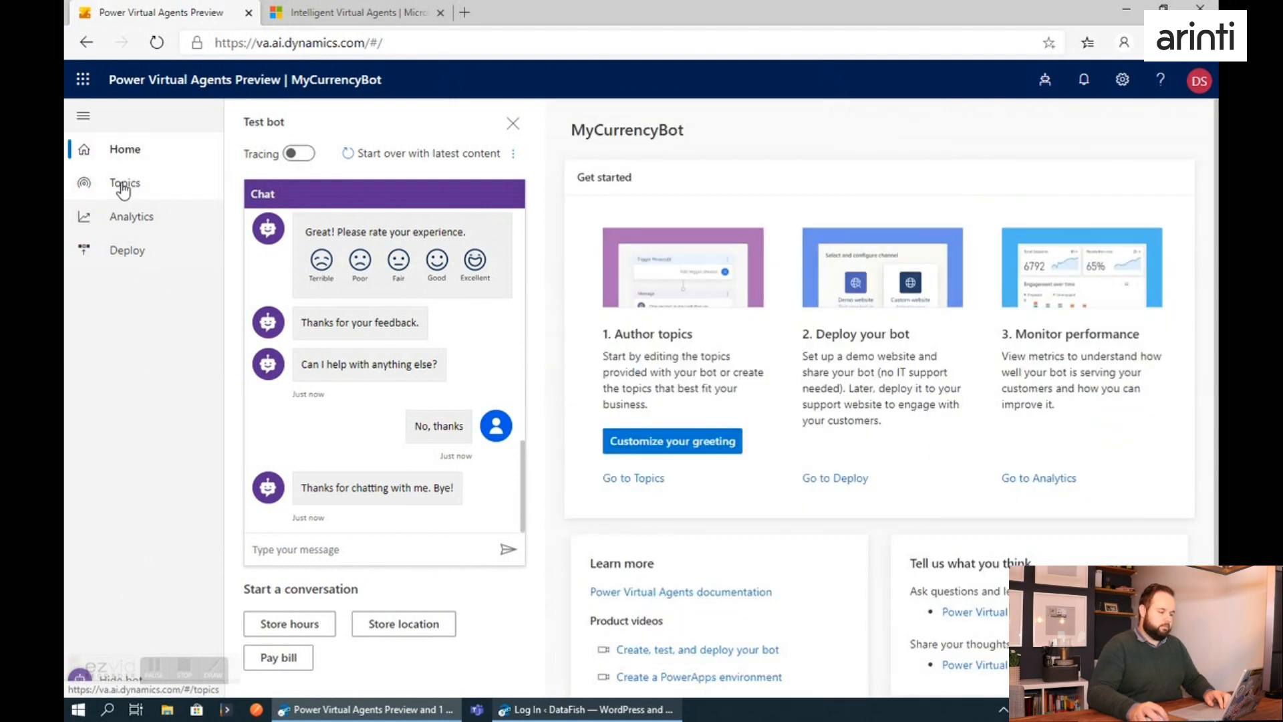
left_click(123, 182)
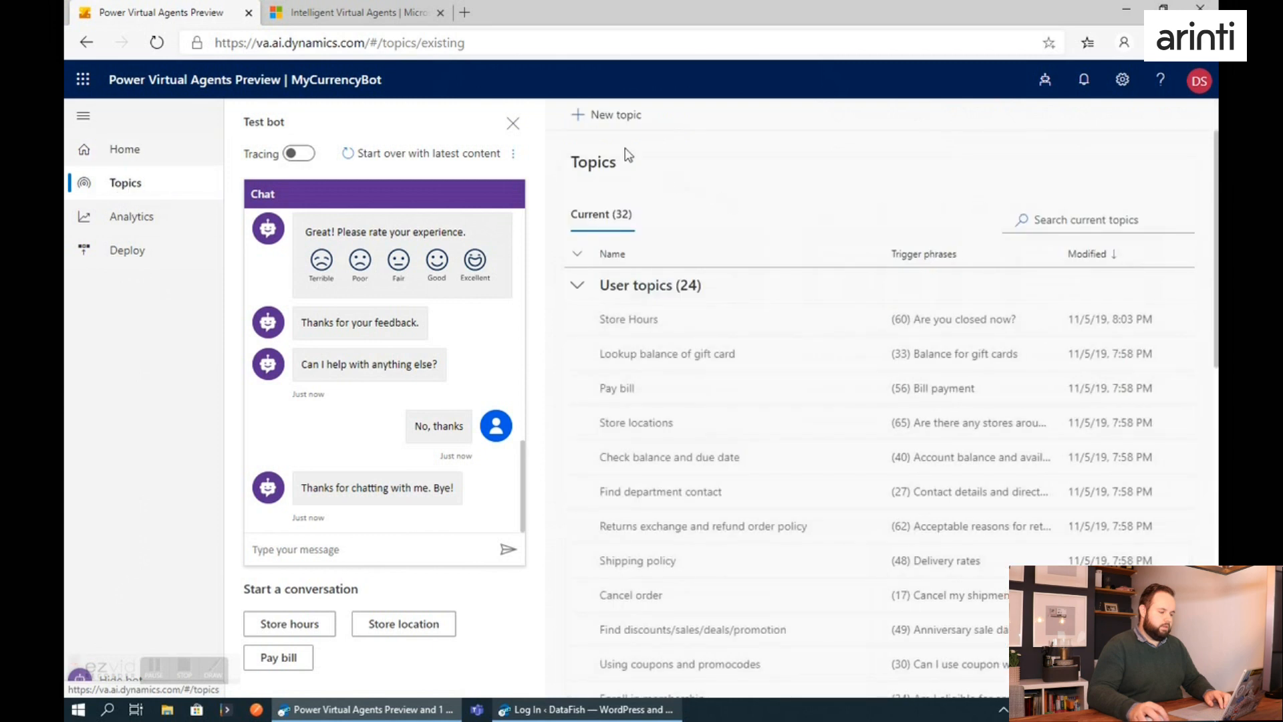
left_click(608, 114)
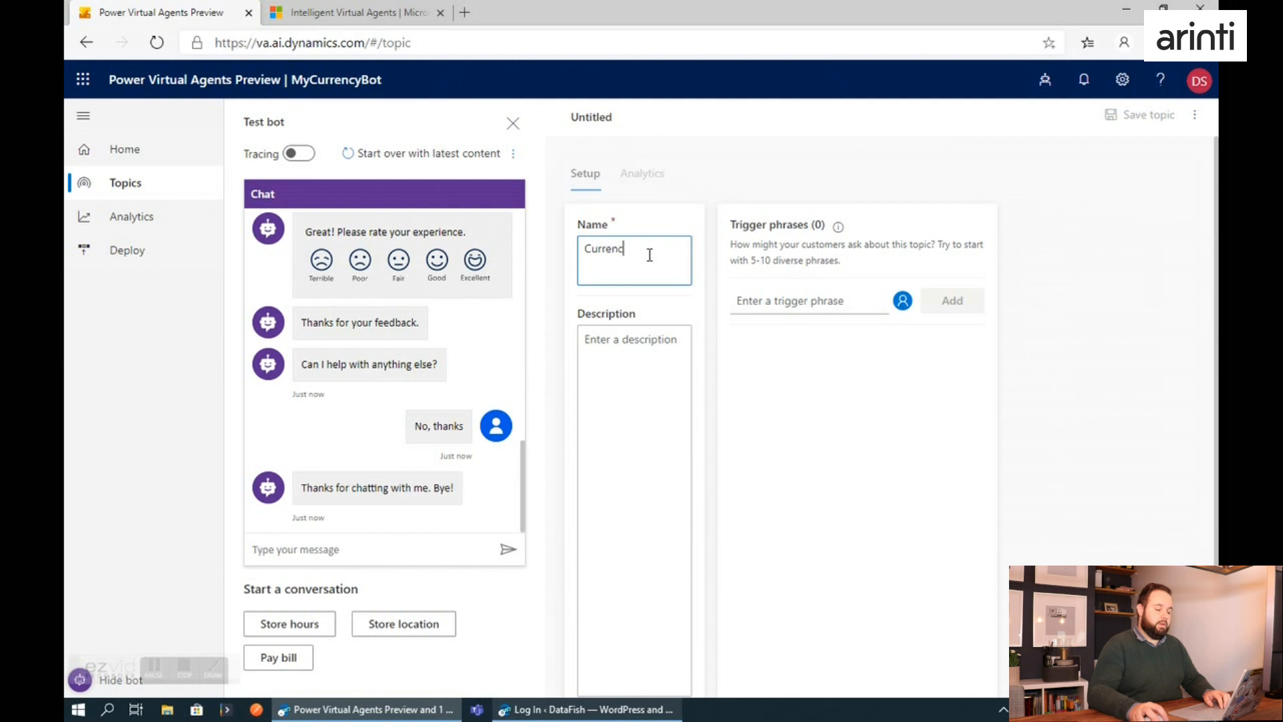
type("yRAte")
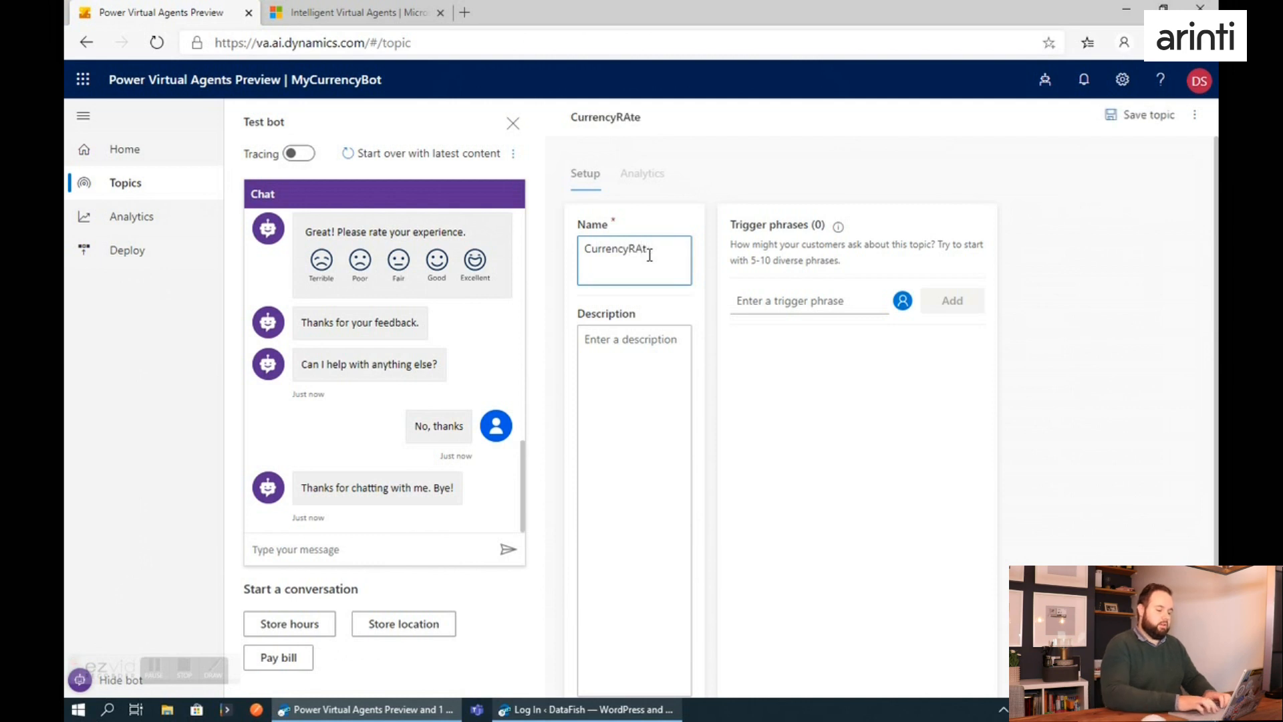
key("Tab")
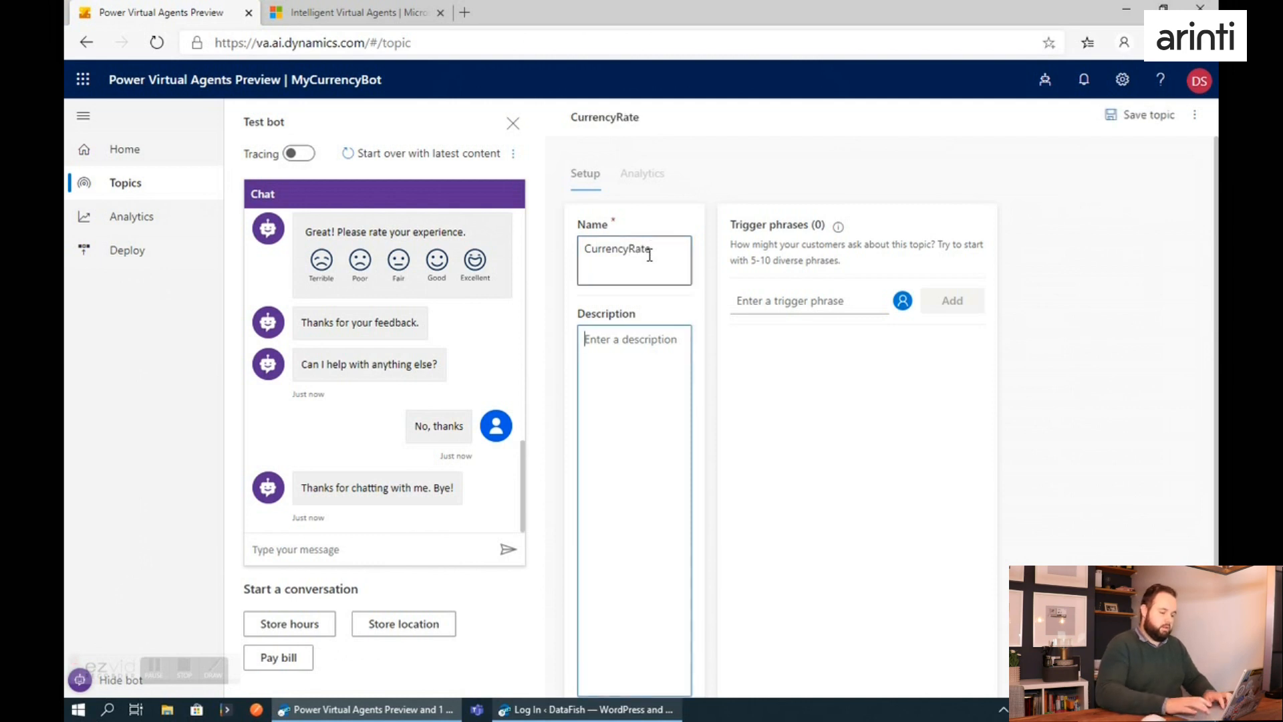
Enter the topic description "This topic will help you to get the currency rate.".
type("Thi")
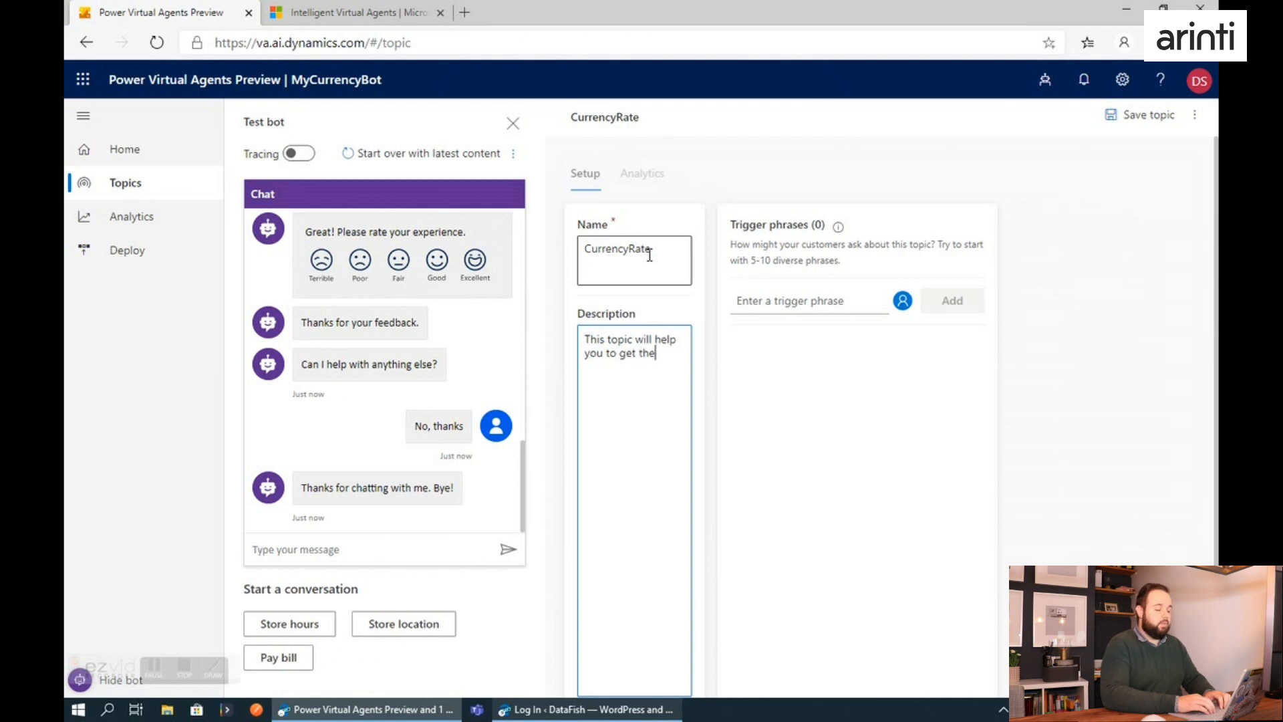
type("rency")
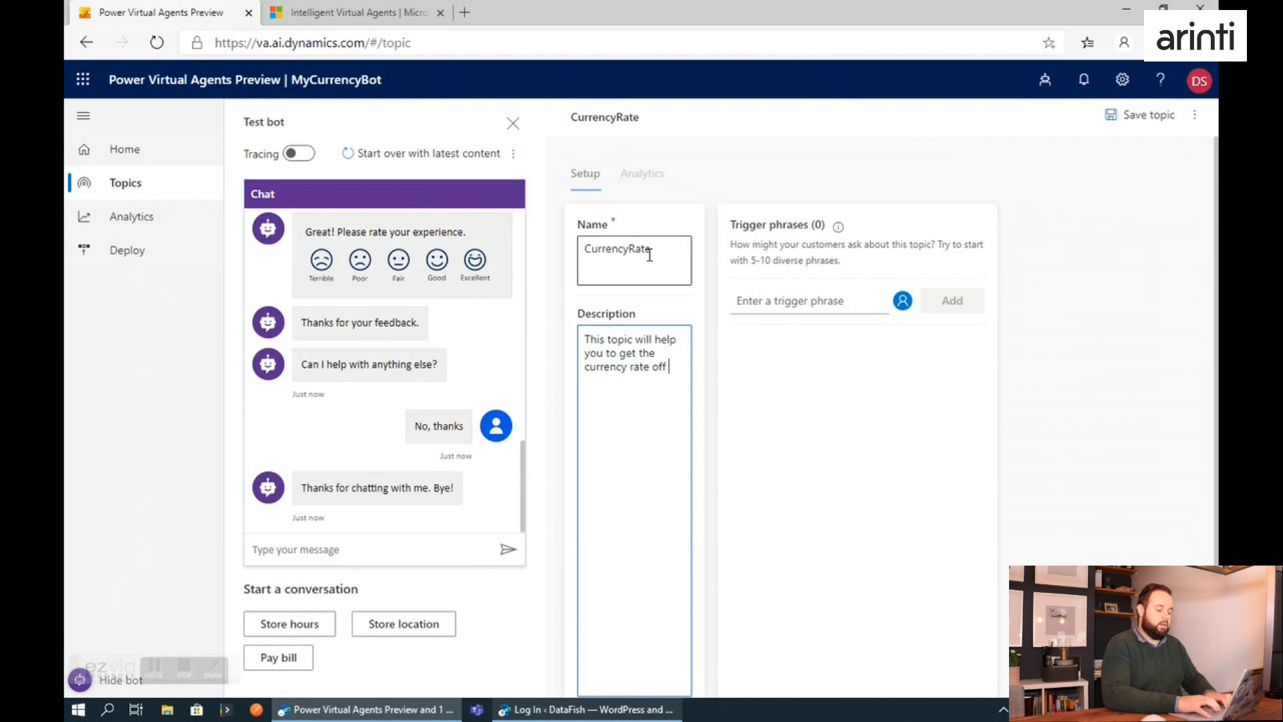
type(" rate of diferent")
key("BackSpace")
key("BackSpace")
key("BackSpace")
key("BackSpace")
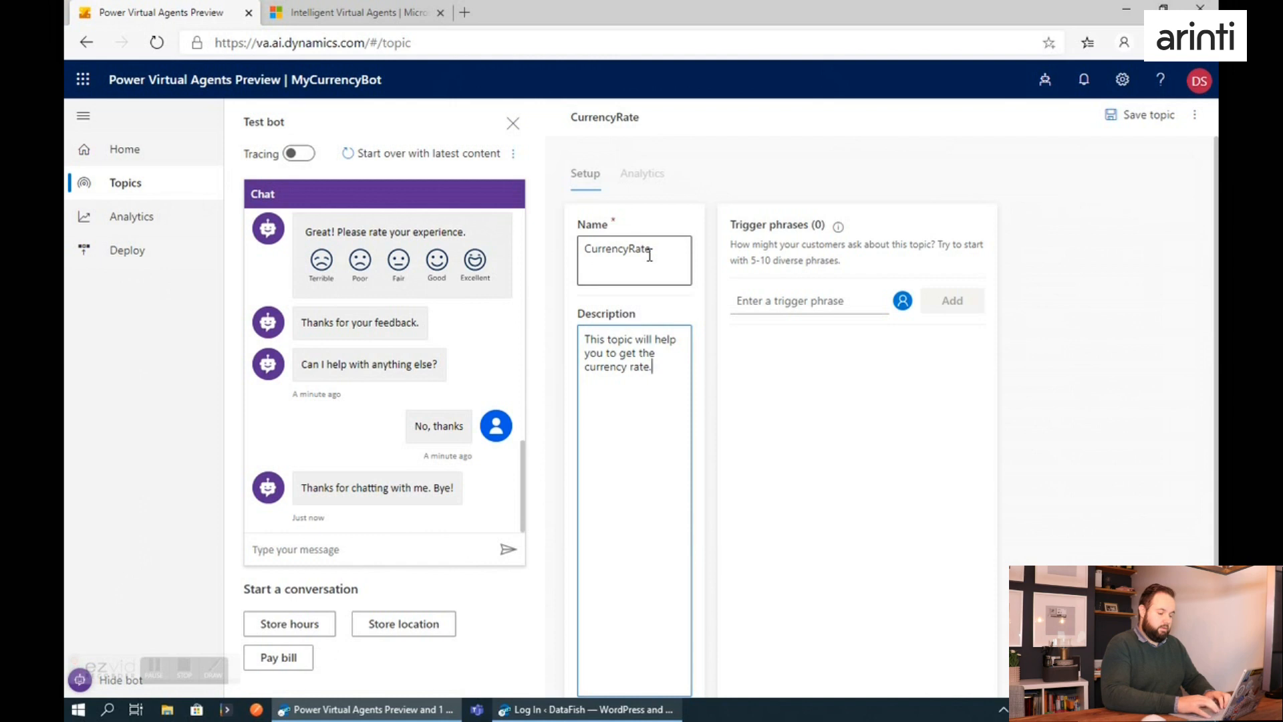
Add the trigger phrase "what is the exchange rate" and save the topic.
left_click(800, 294)
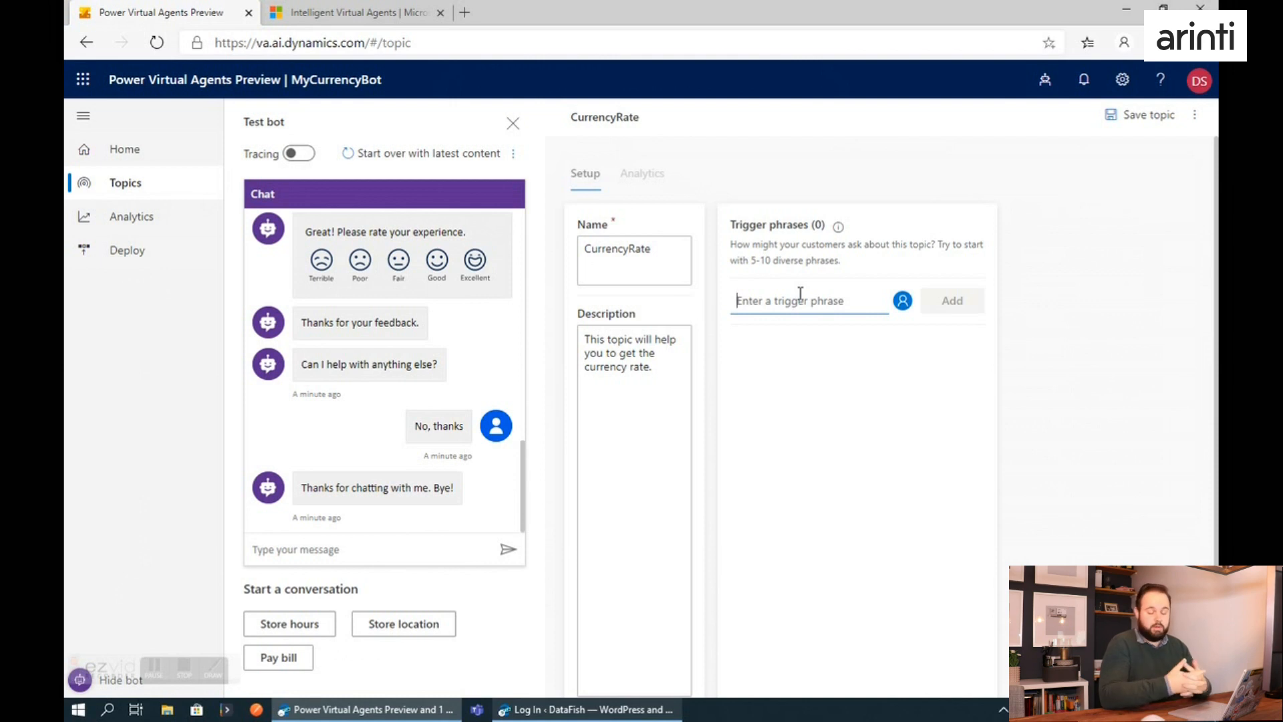
type("what is the exchange rate")
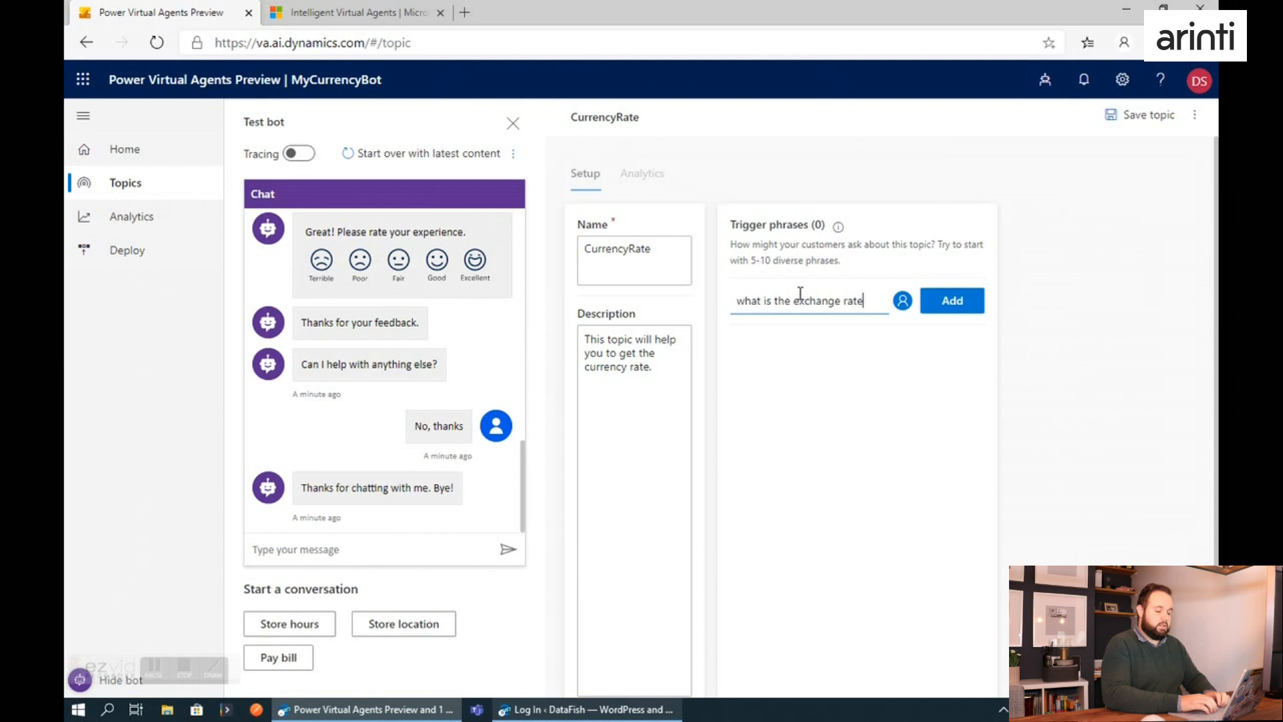
left_click(957, 303)
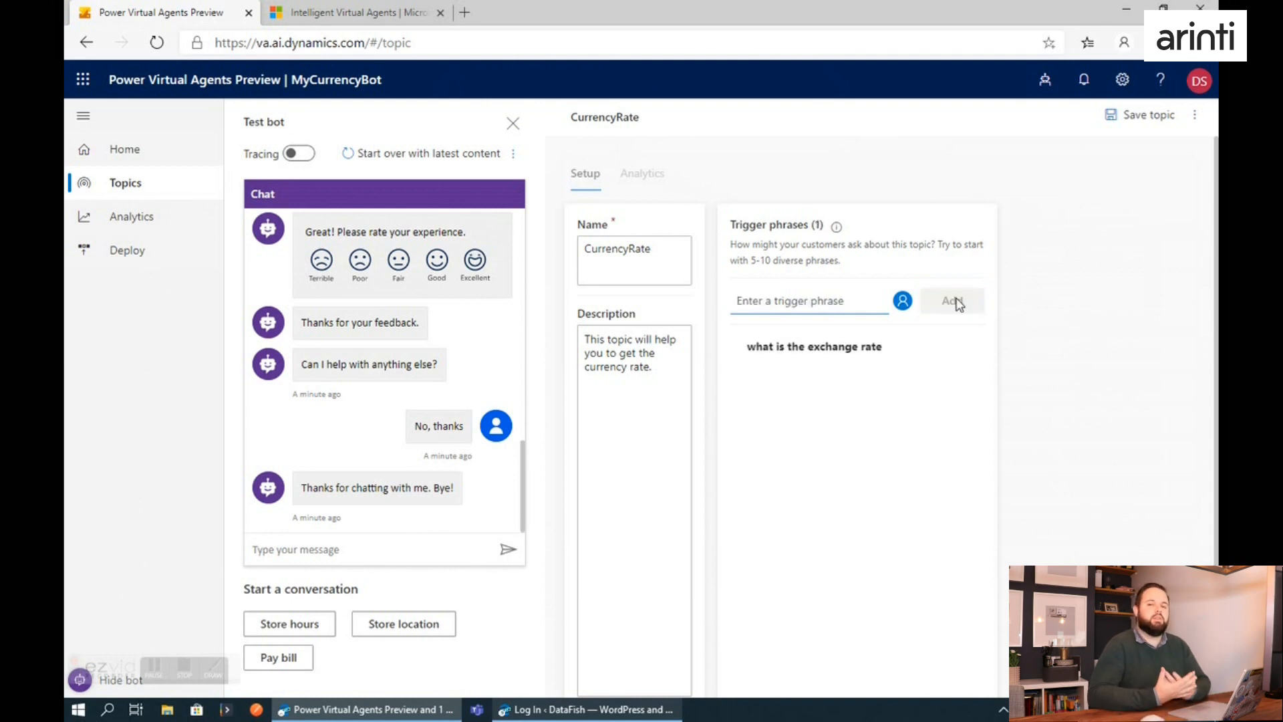
mouse_move(907, 351)
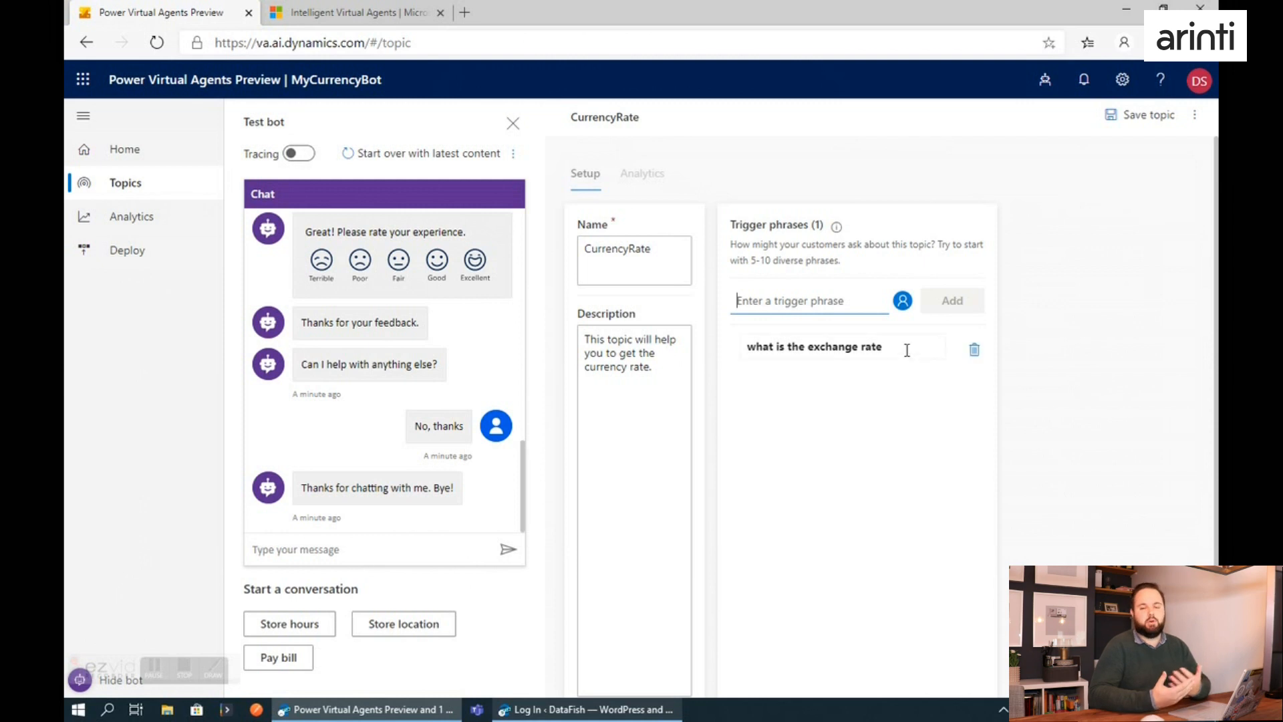
left_click(1142, 115)
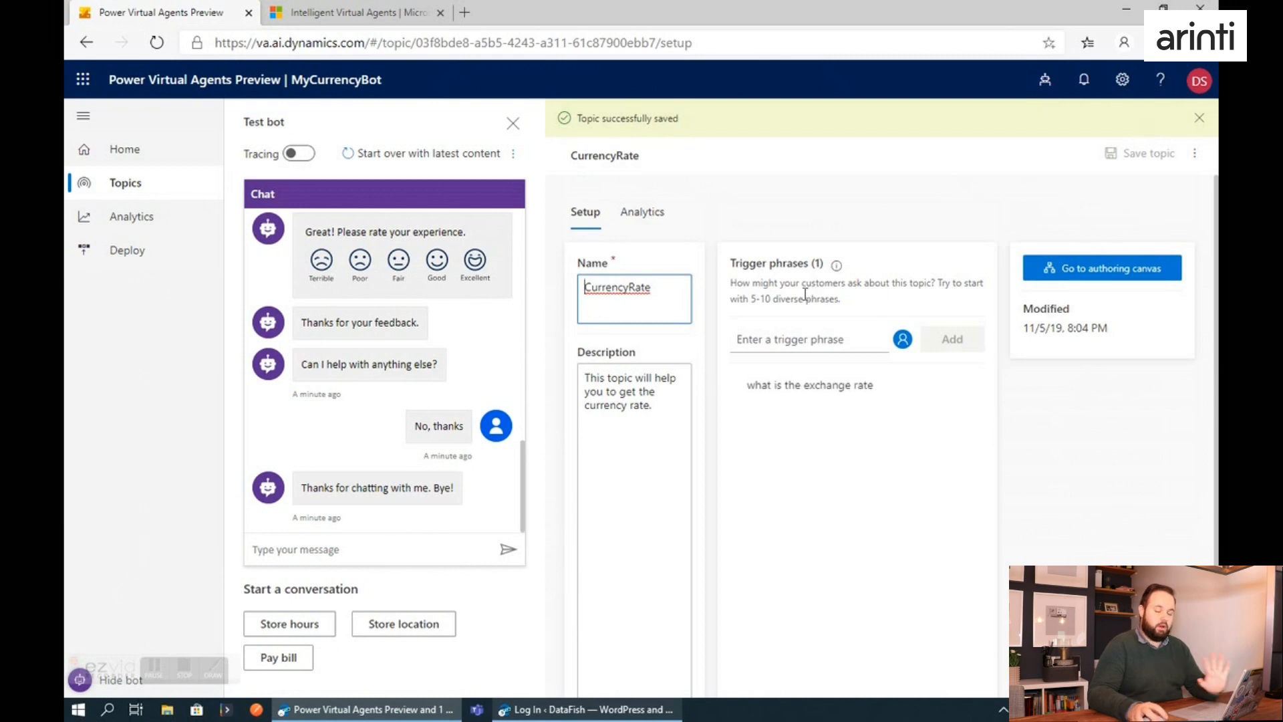
Open the topic's authoring canvas and set the first bot message to "To what currency do you want to convert?".
left_click(1113, 281)
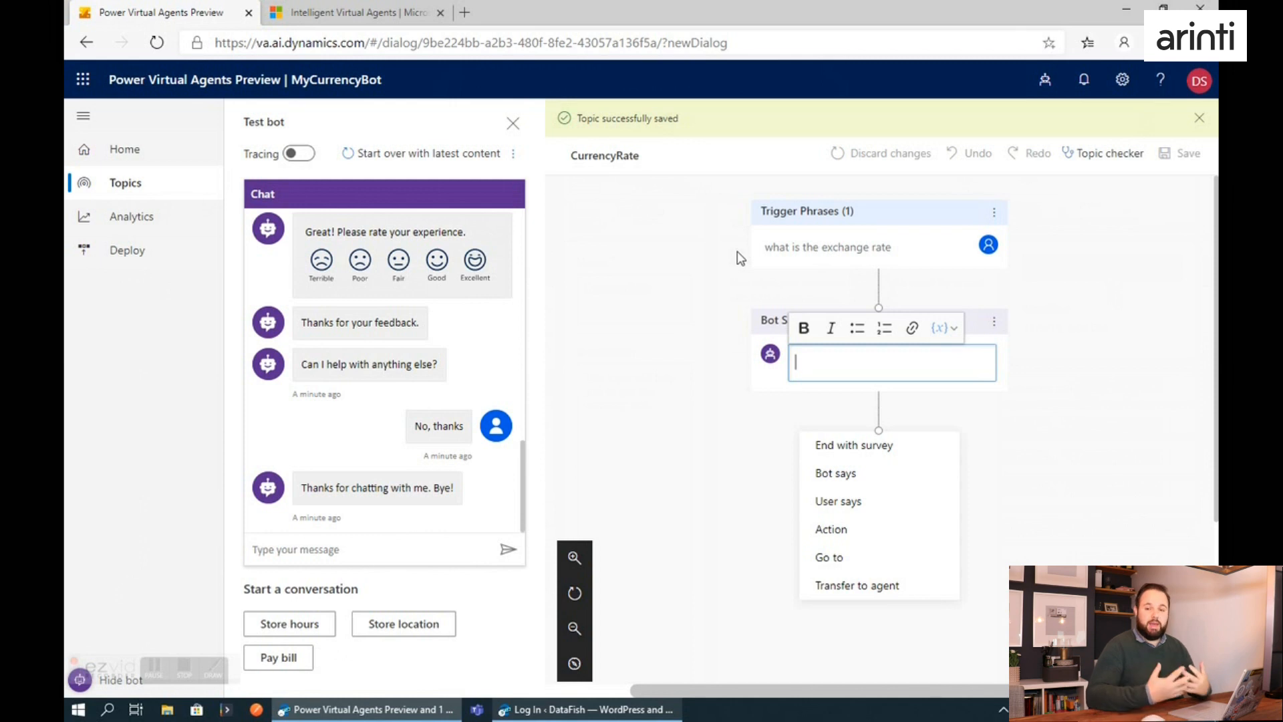
left_click(1053, 338)
left_click(922, 367)
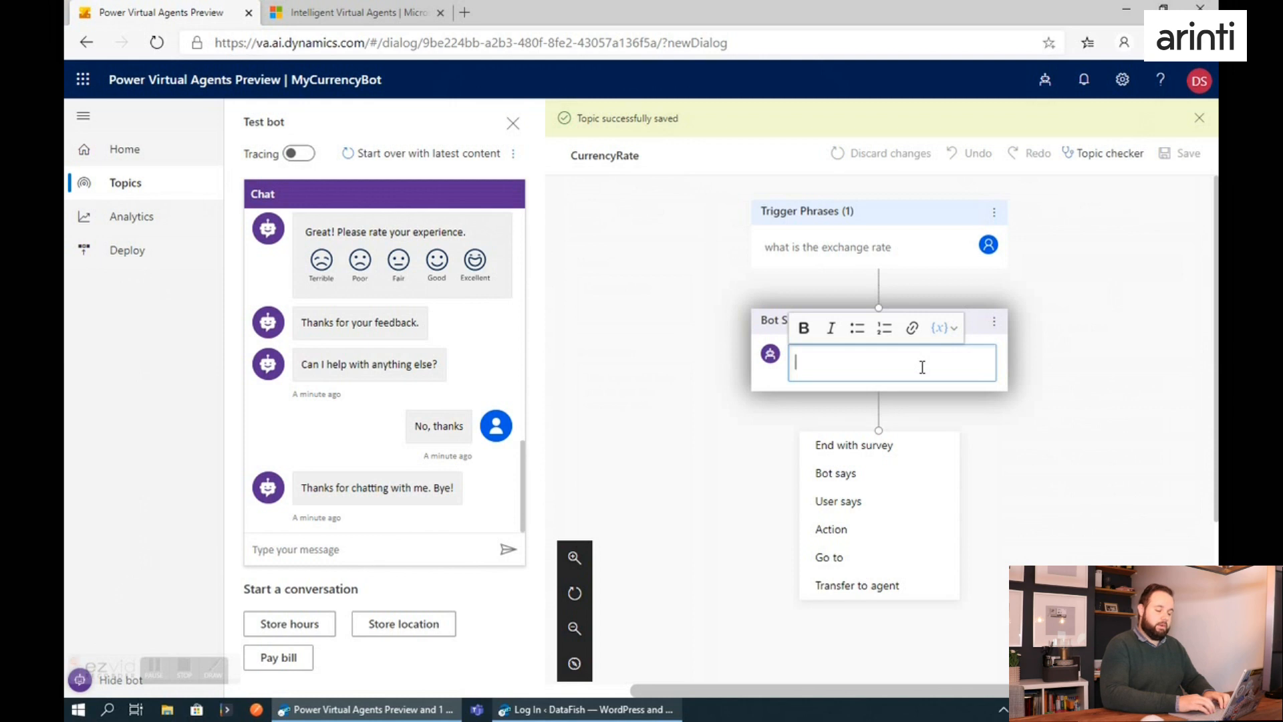
type("To what ex")
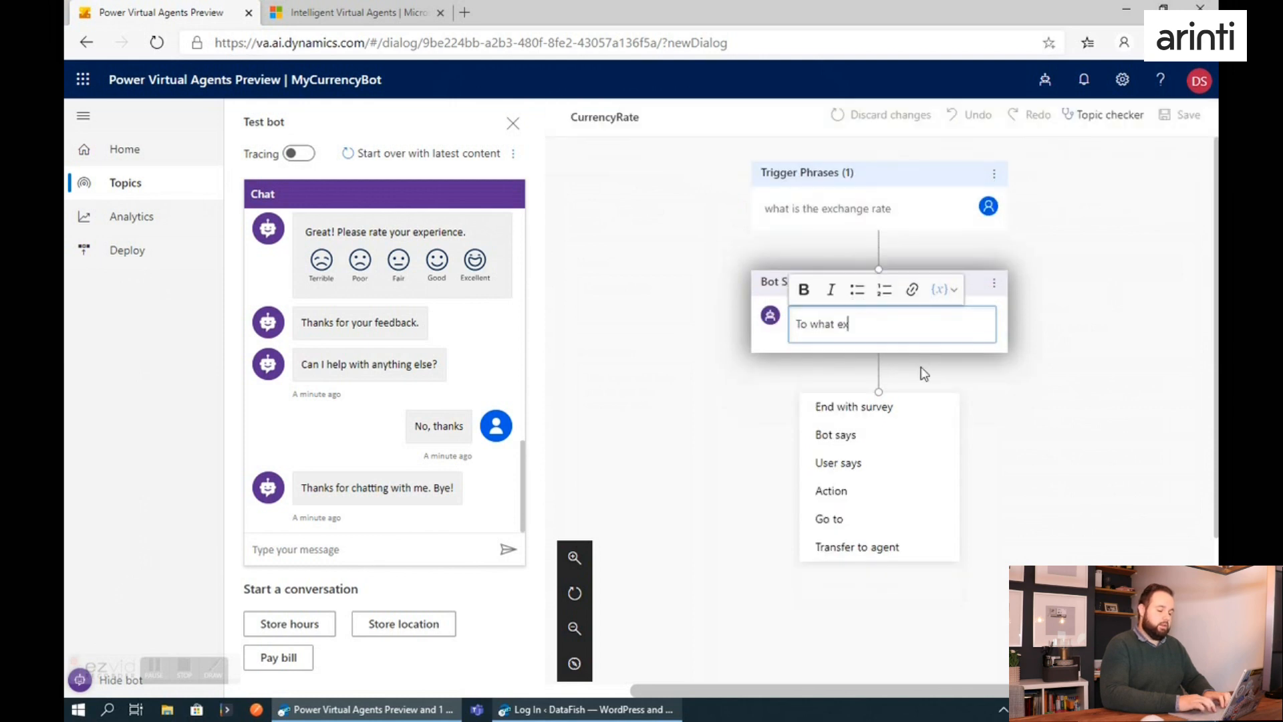
key("BackSpace")
key("BackSpace")
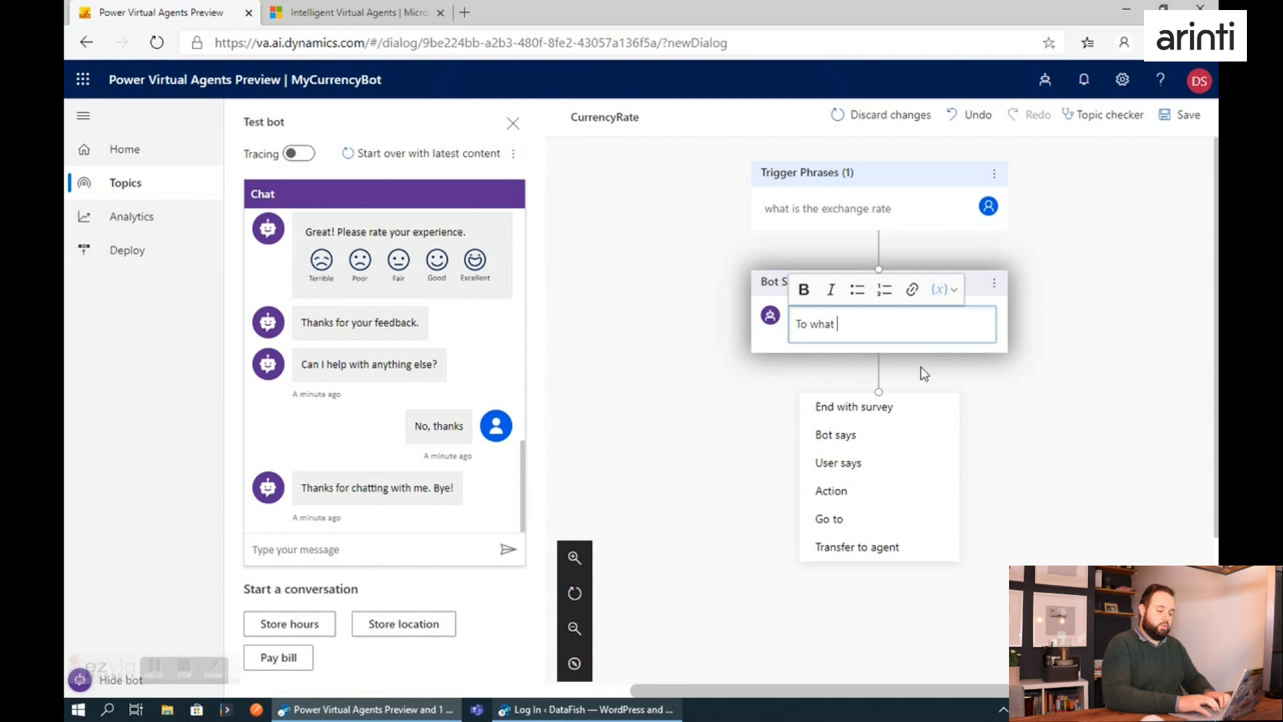
type("currency do you wan")
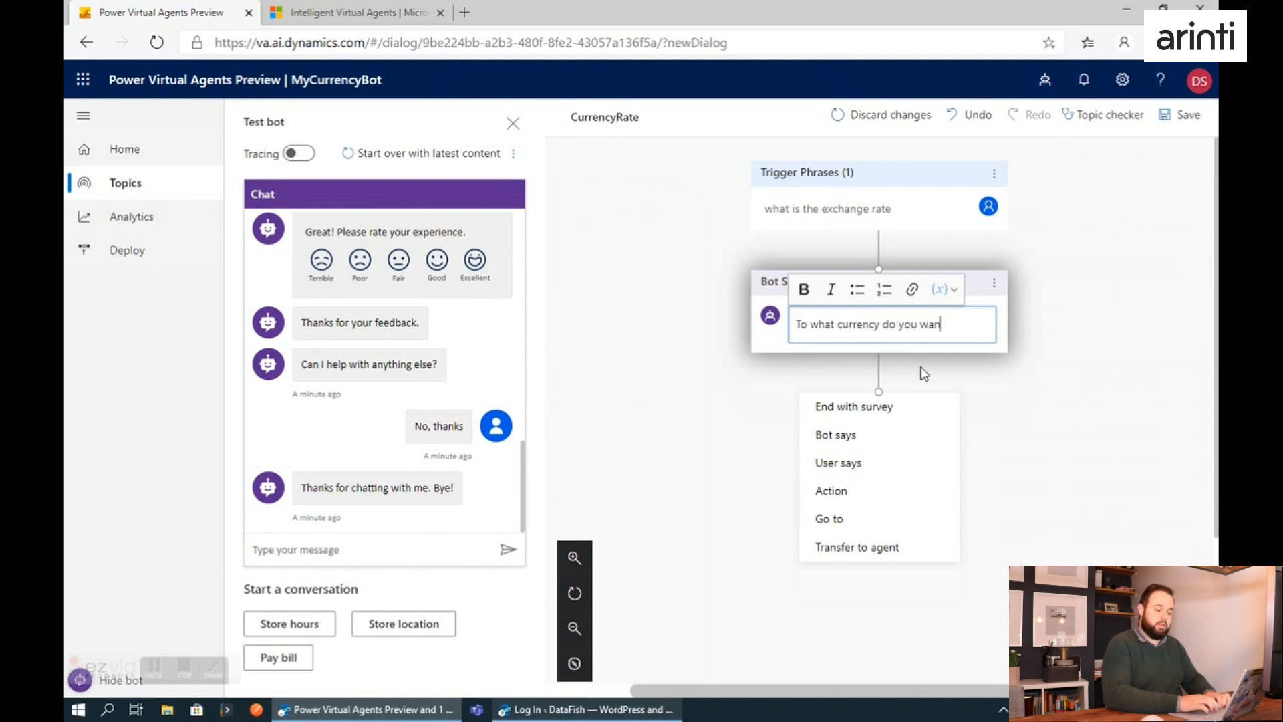
type("t to convert?")
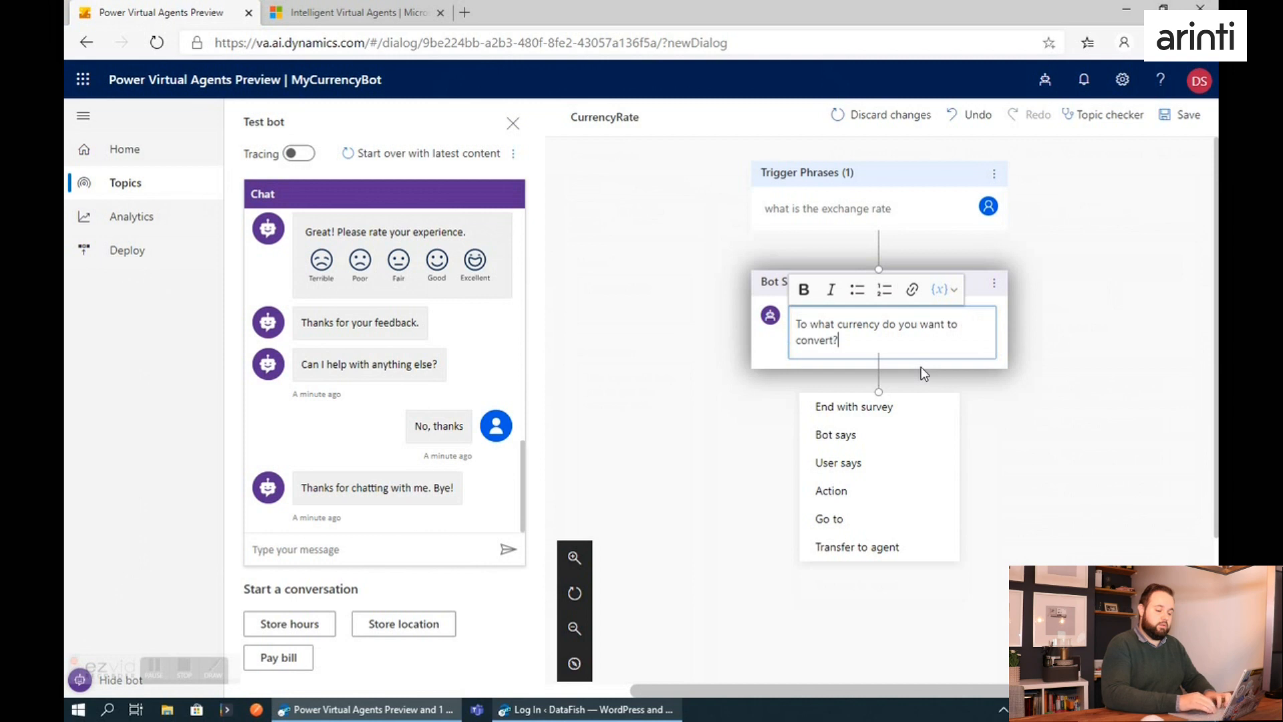
Add a user response node after the bot message and store its output in a new text variable named Currency.
left_click(840, 487)
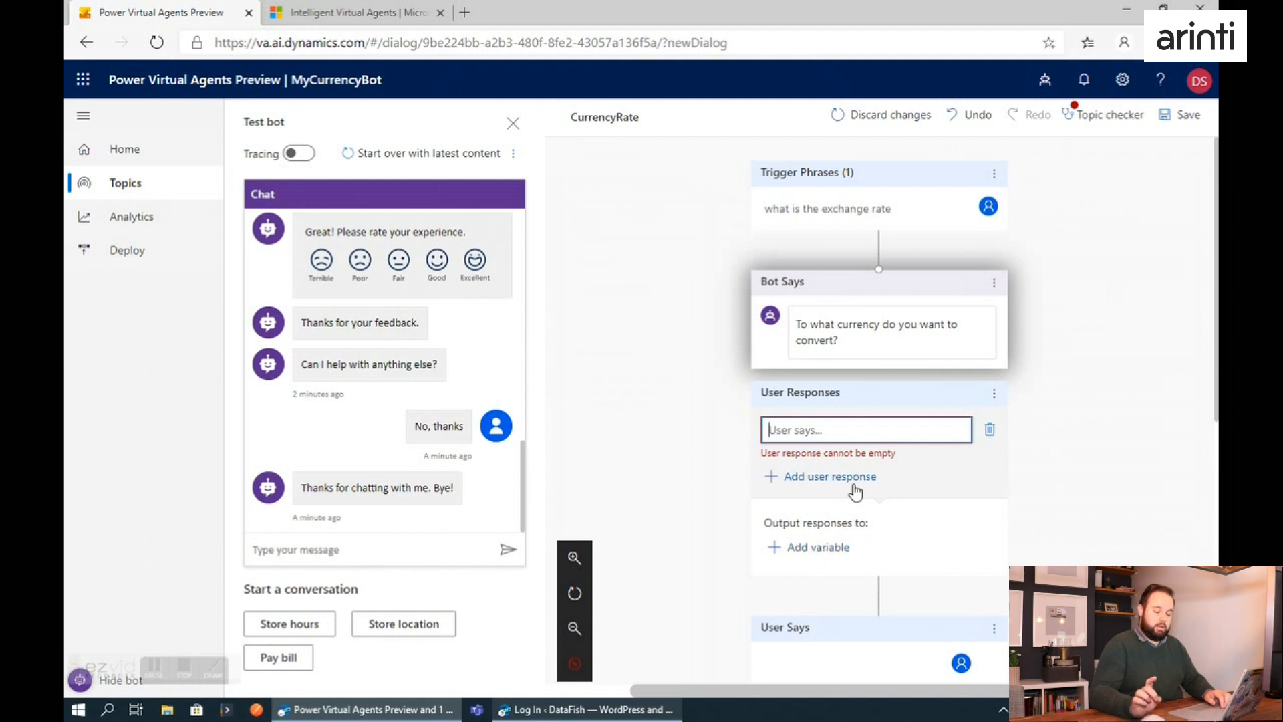
left_click(814, 556)
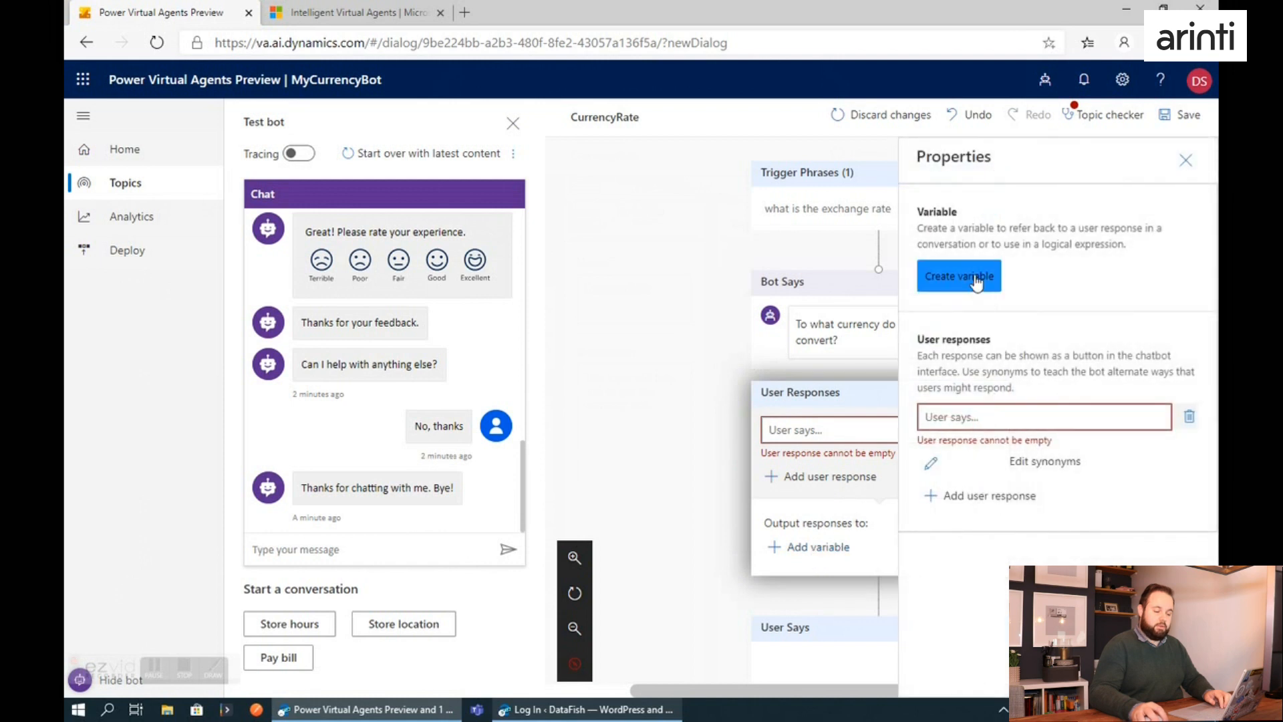
left_click(976, 281)
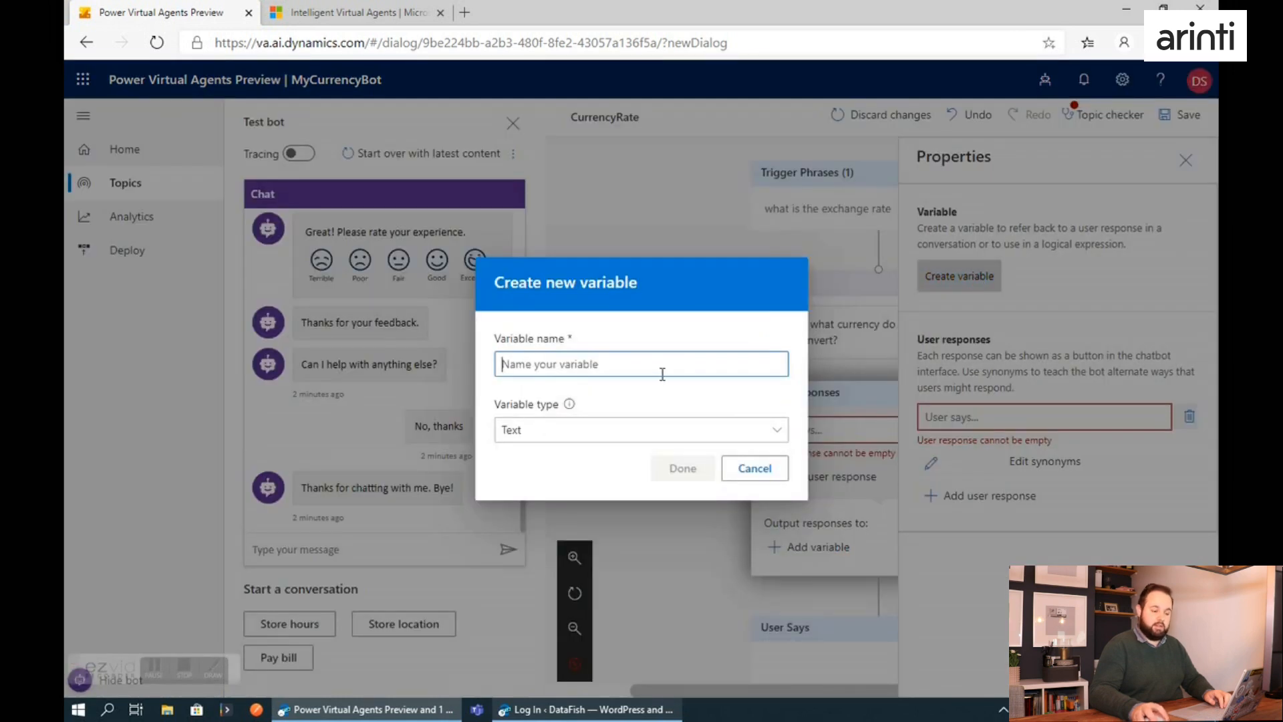
type("Currency")
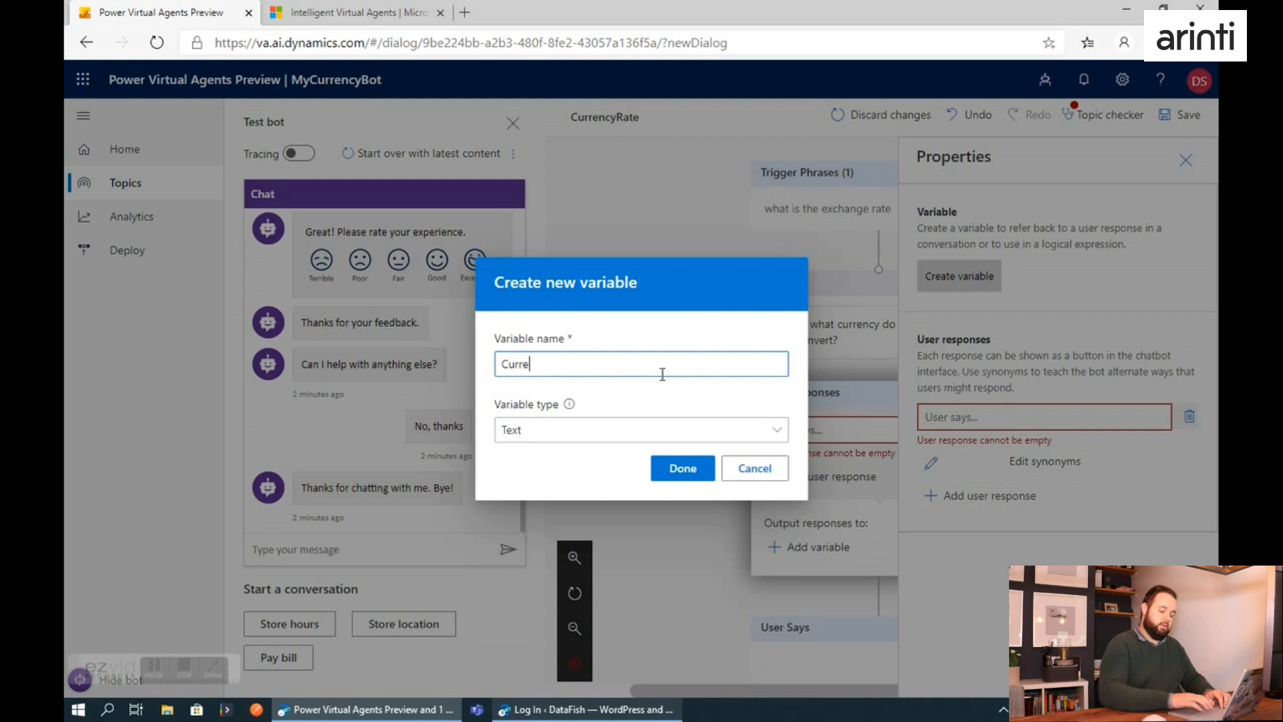
left_click(692, 439)
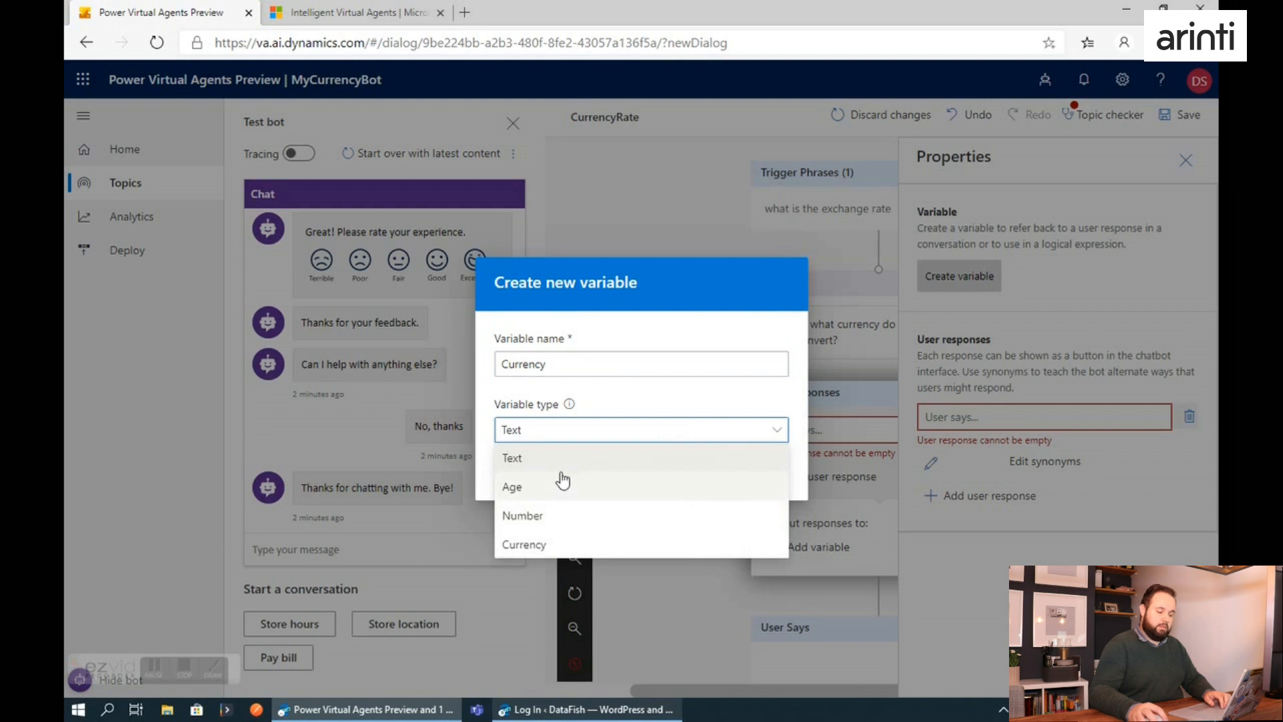
left_click(569, 400)
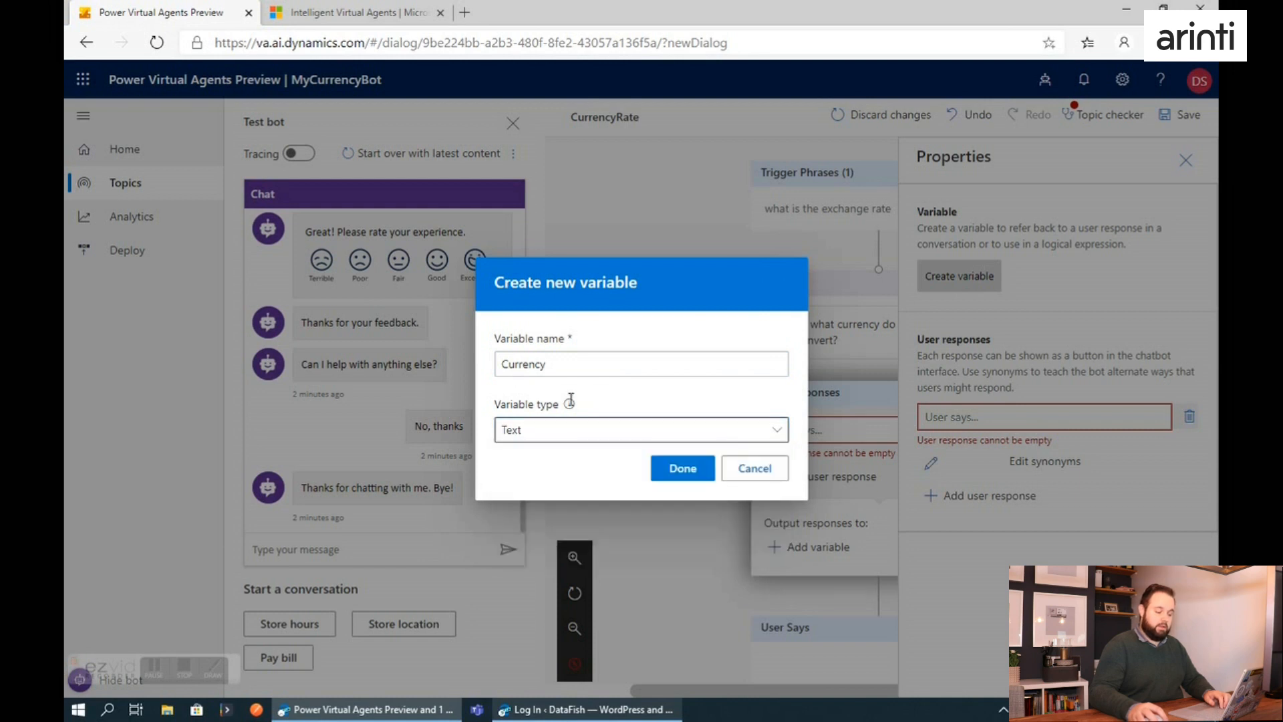
left_click(681, 471)
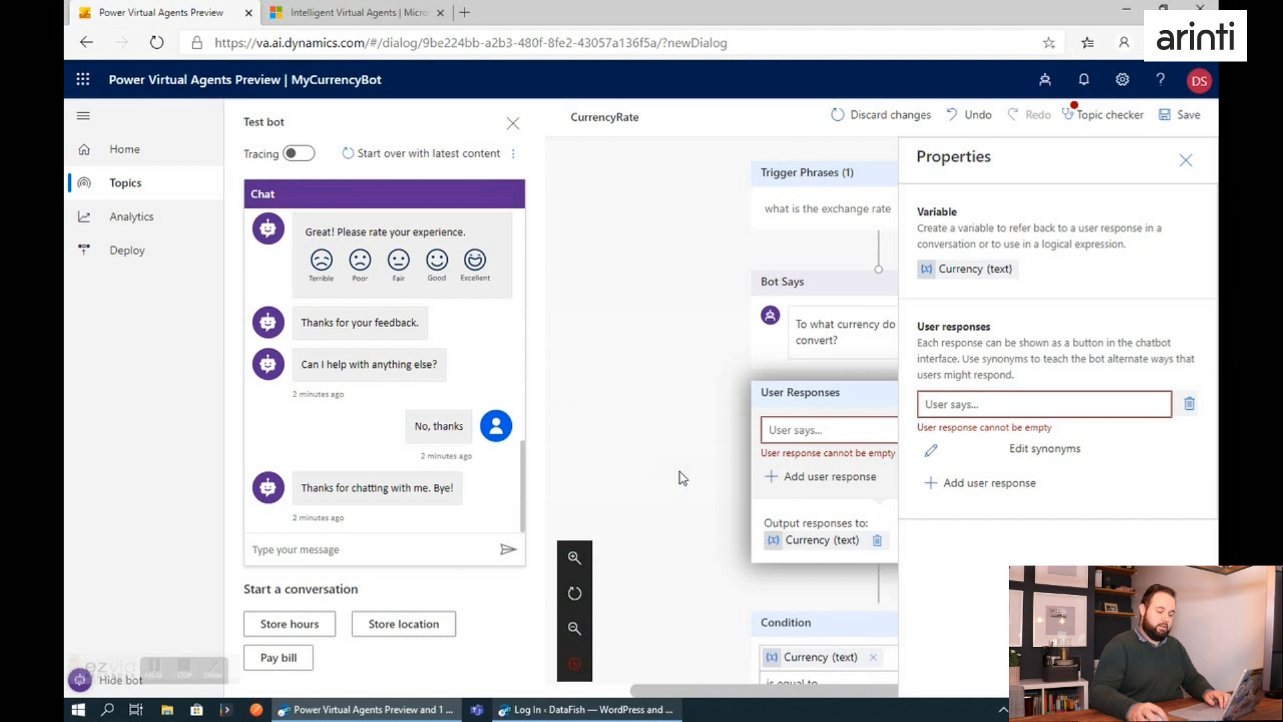
Enter USD and GBP as the user responses and save the CurrencyRate topic.
left_click(1018, 406)
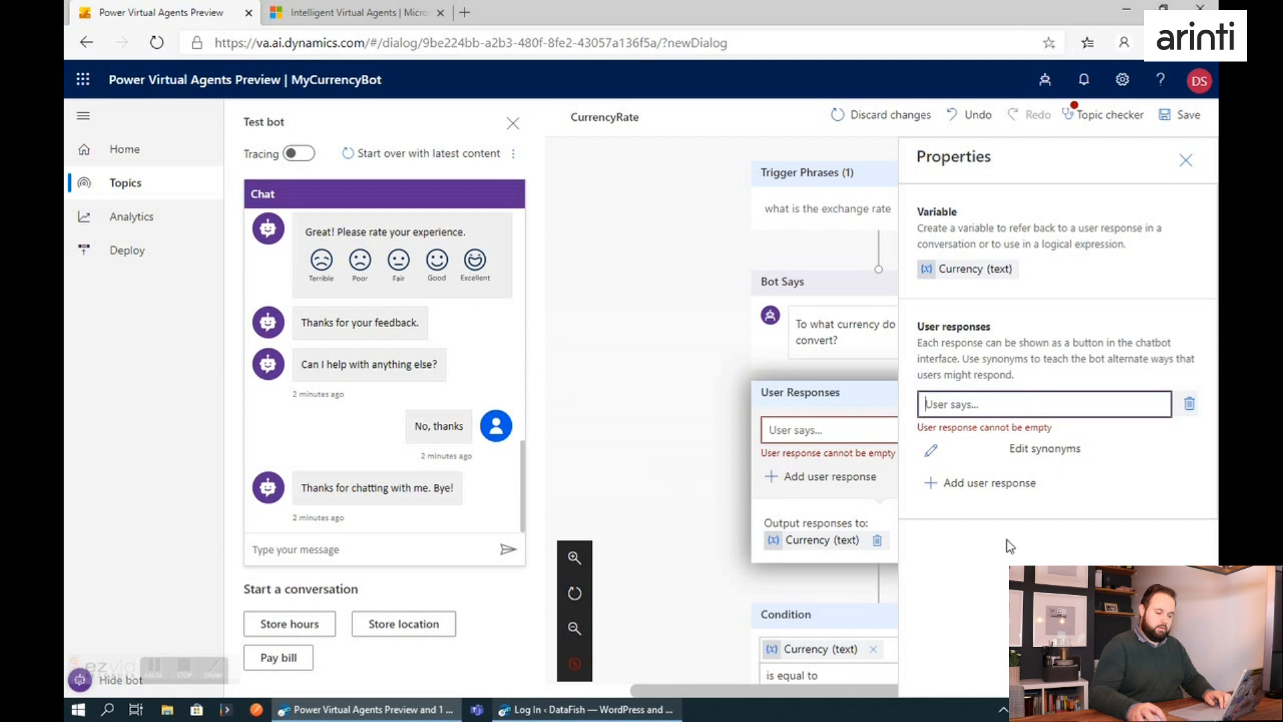
left_click(1007, 574)
left_click(682, 500)
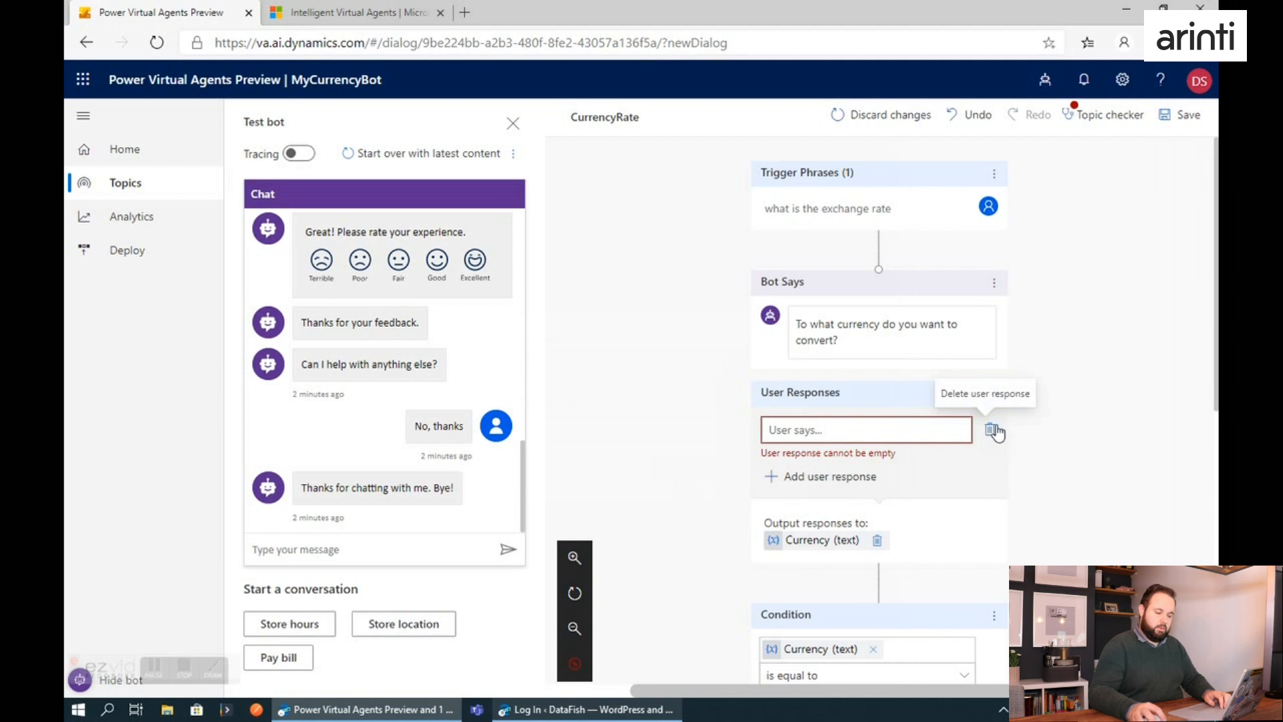
left_click(897, 430)
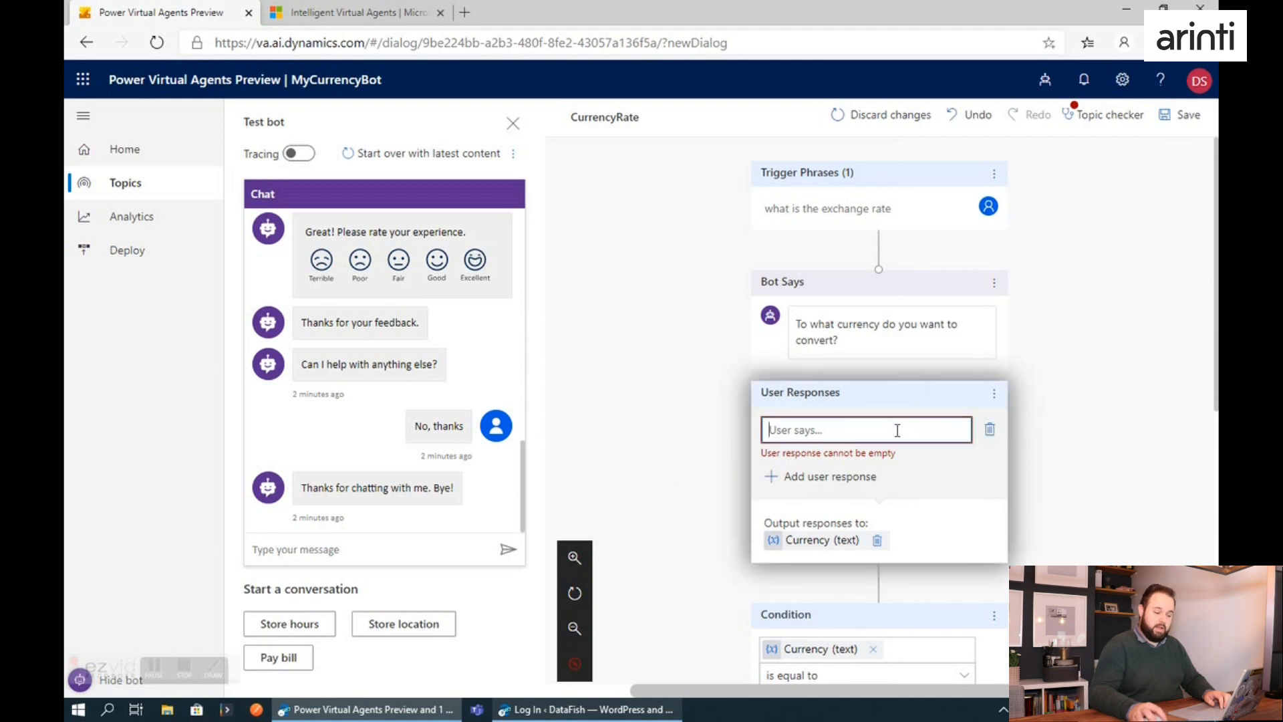
type("EUR")
key("Return")
type("USD")
left_click(843, 458)
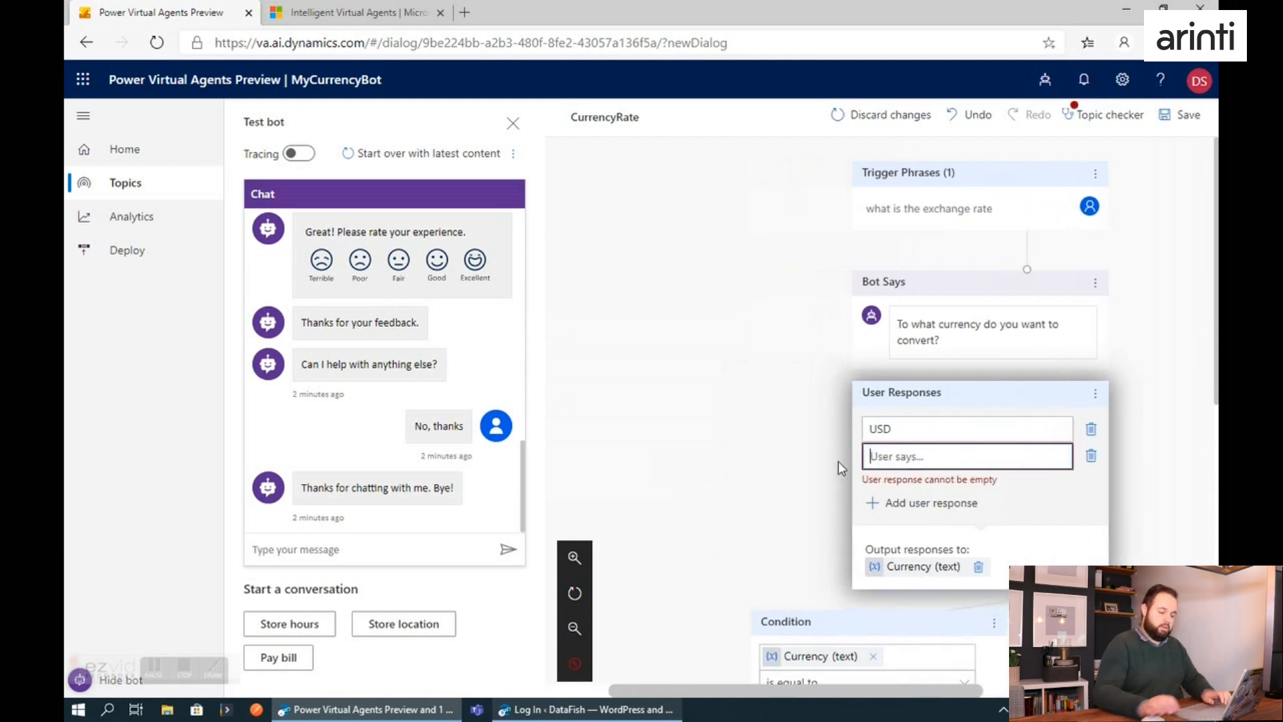
type("ERU")
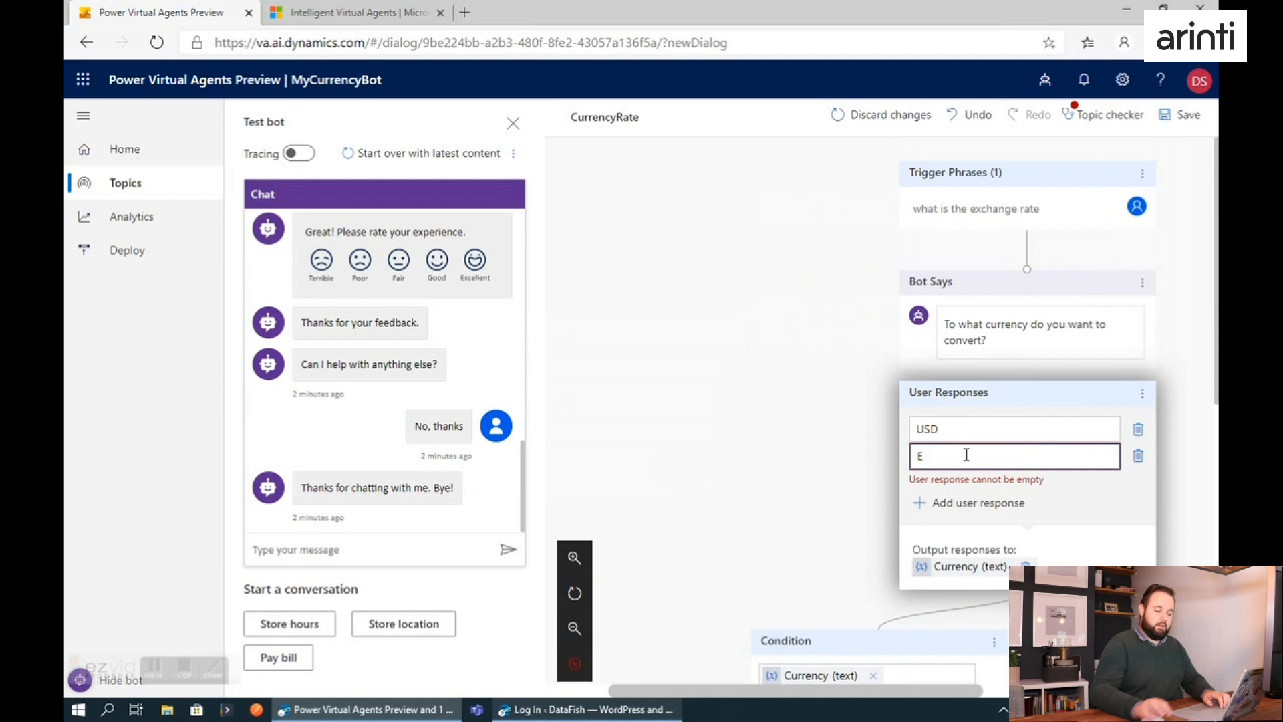
key("BackSpace")
key("BackSpace")
key("BackSpace")
type("GBP")
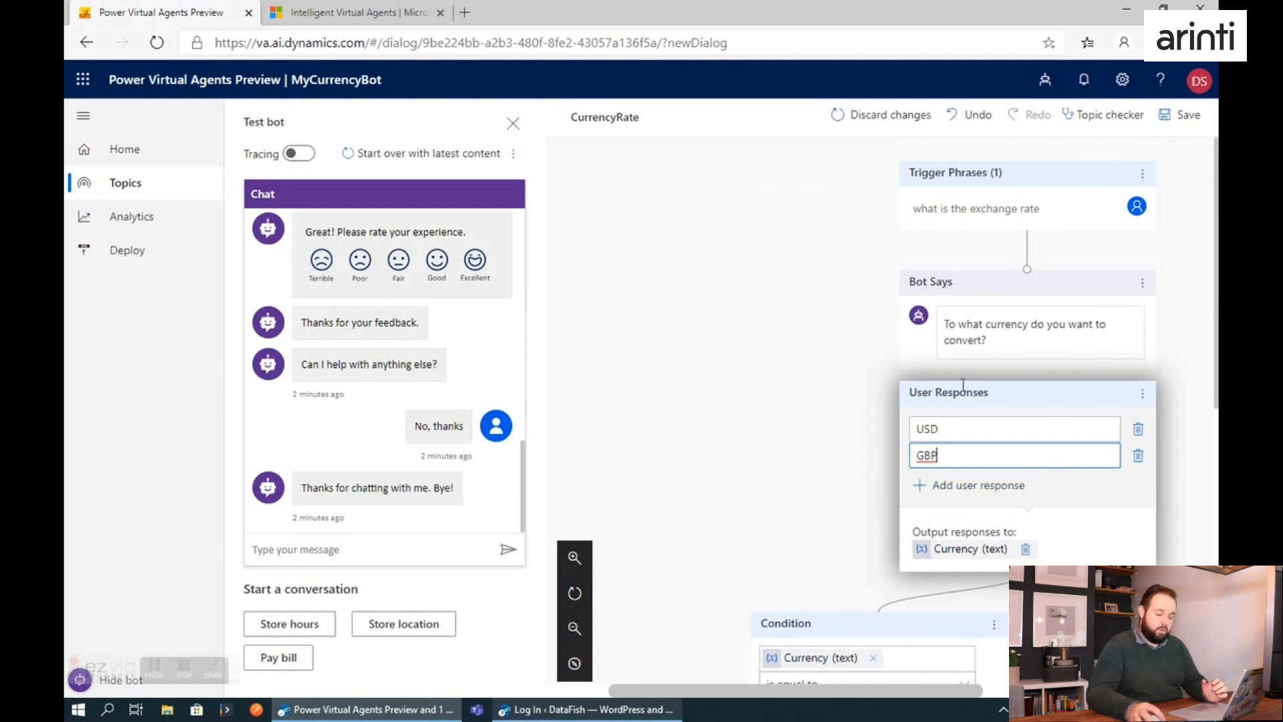
scroll(976, 498, "down", 1)
left_click_drag(919, 693, 983, 697)
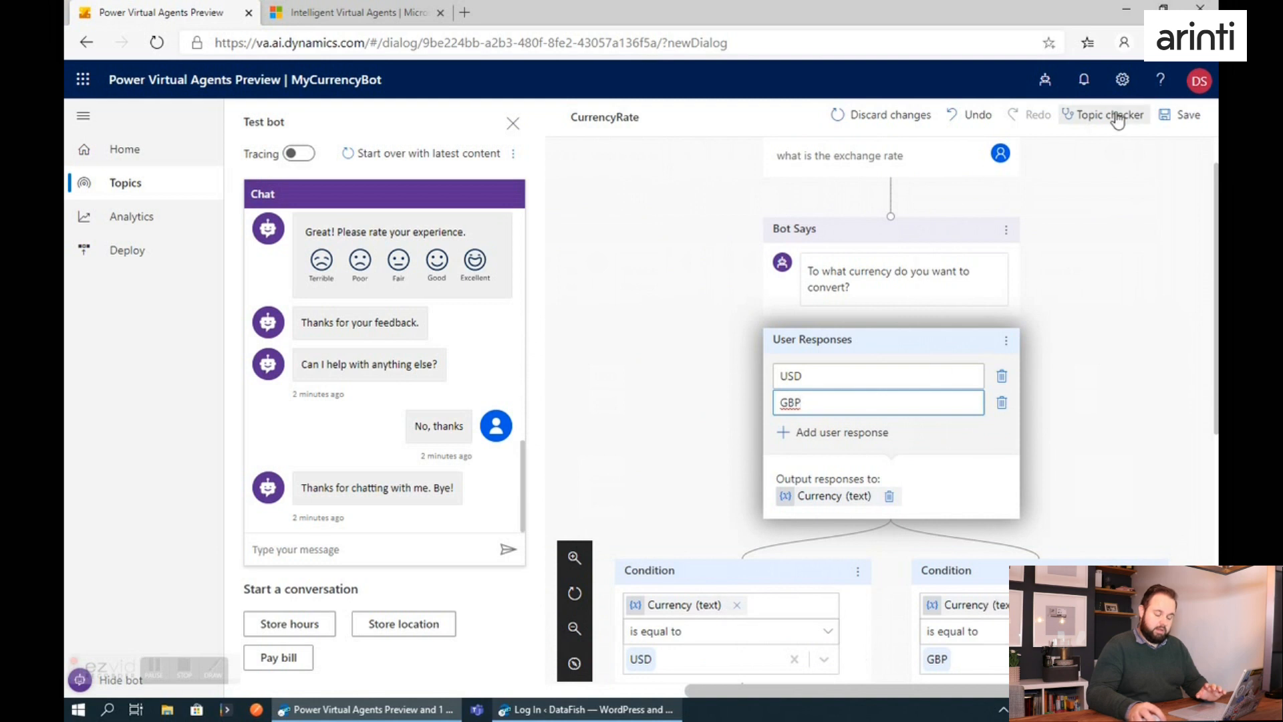
left_click(1182, 115)
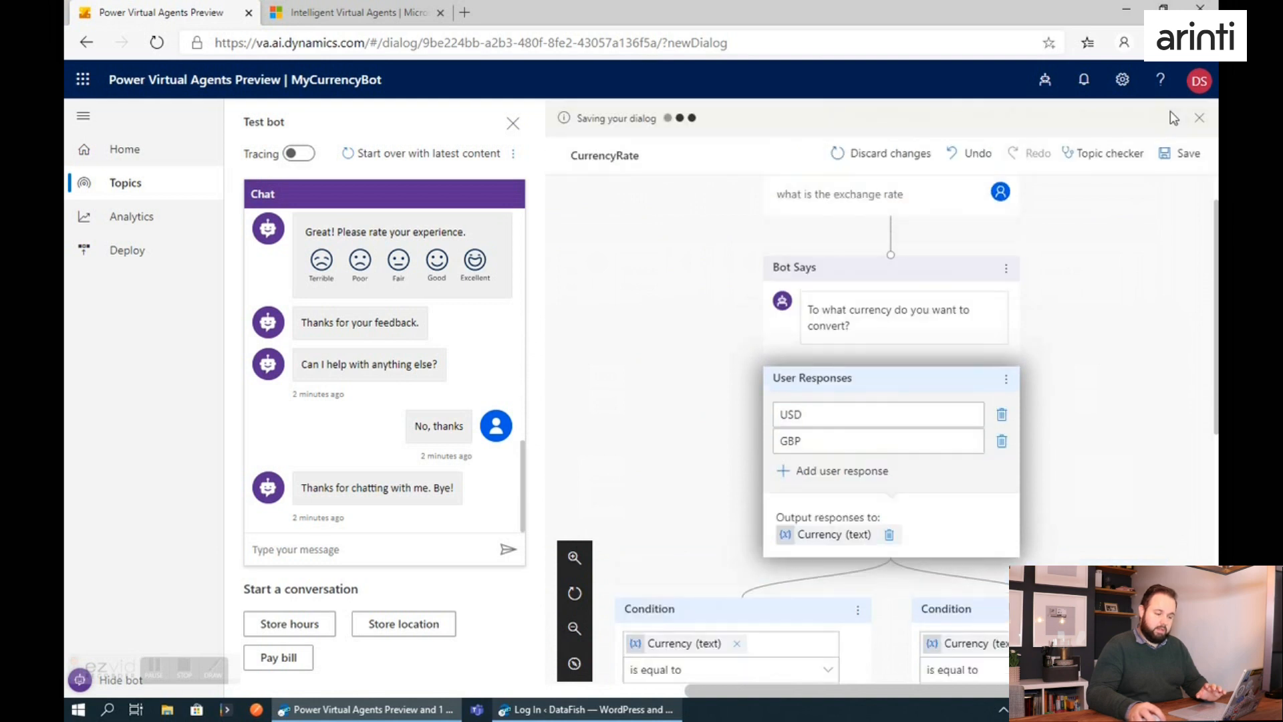
Ask the test bot "what is the exchange rate", first misspelled as "whatis the exchange rate", without restarting the chat.
left_click(422, 537)
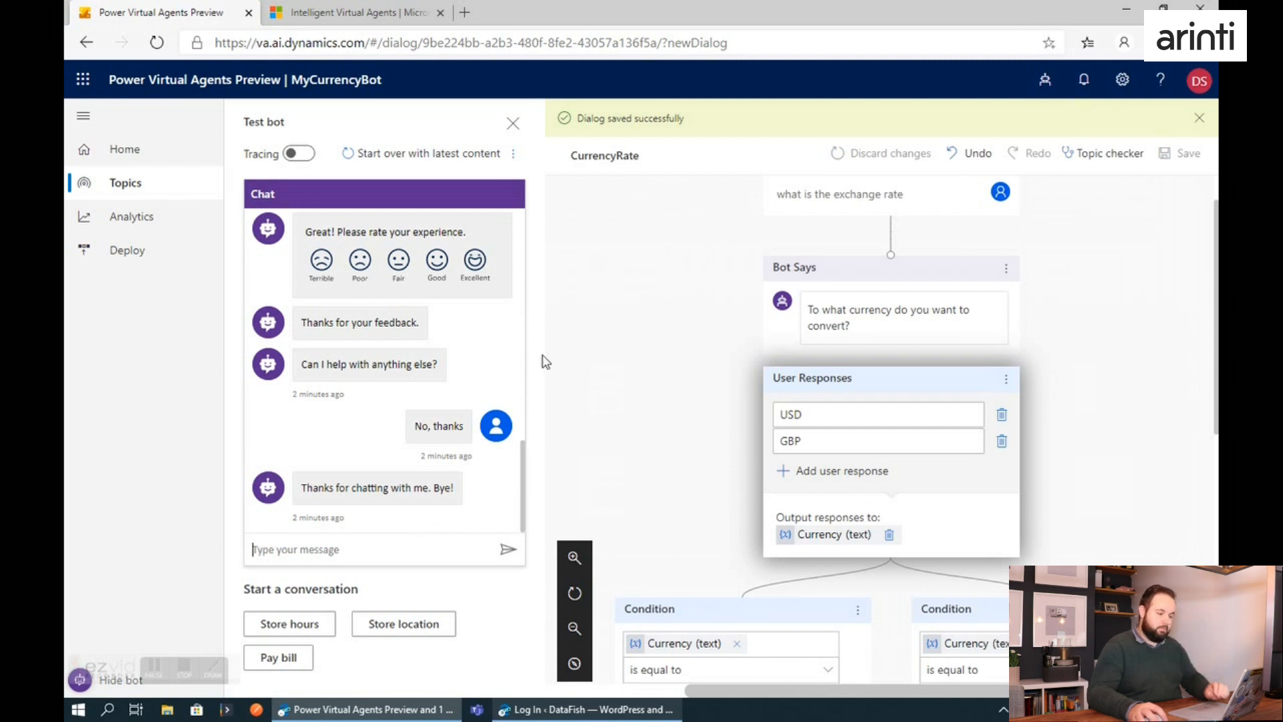
type("whatis th")
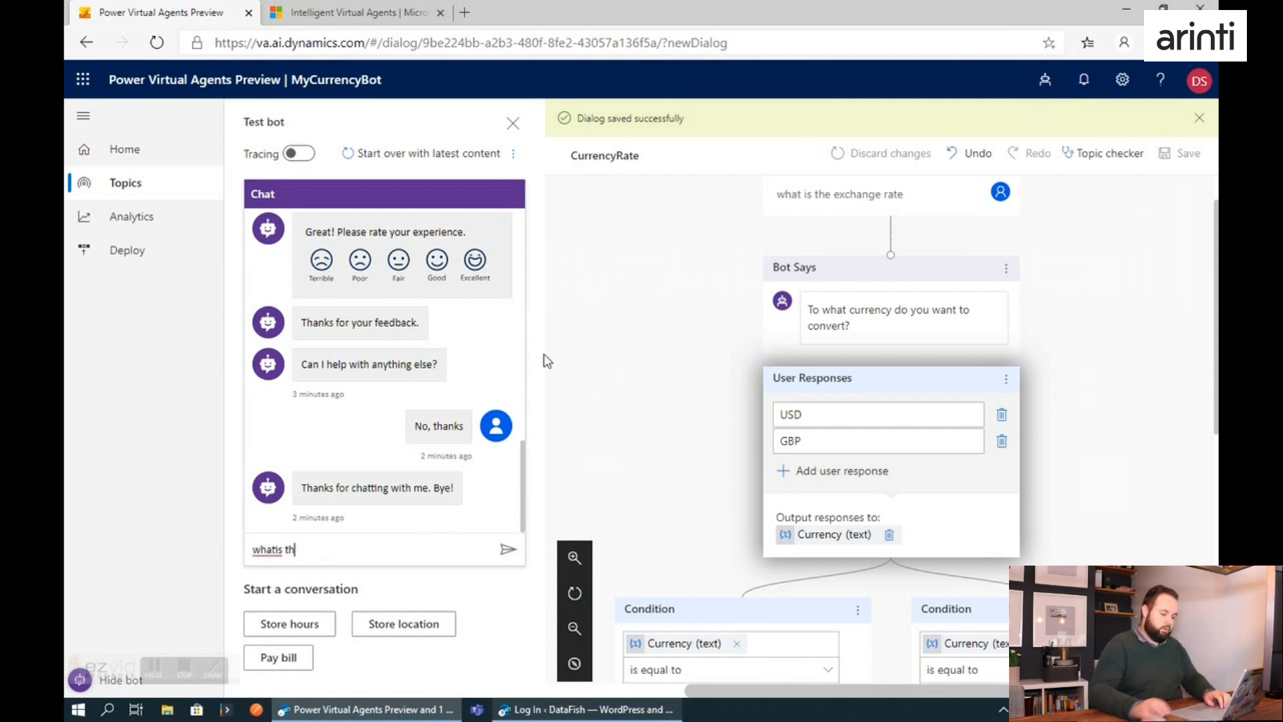
type("e exchange rate")
key("Return")
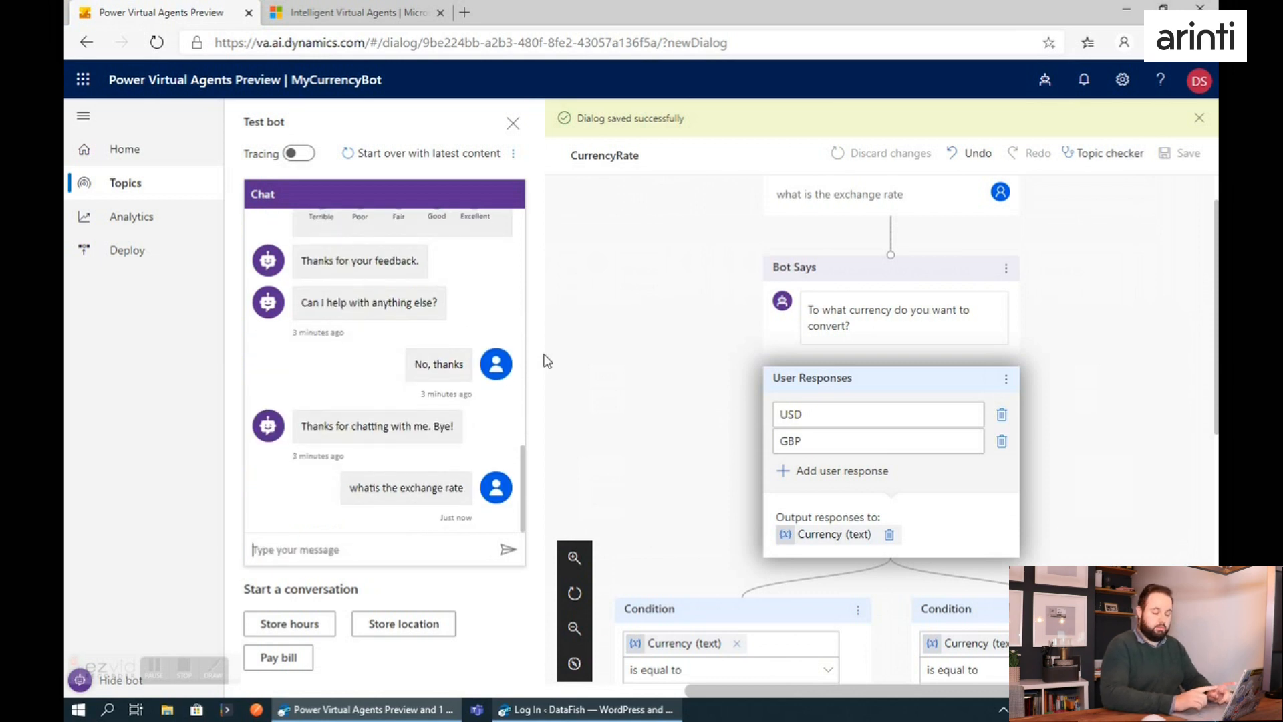
type("what is the exchange rate")
key("Return")
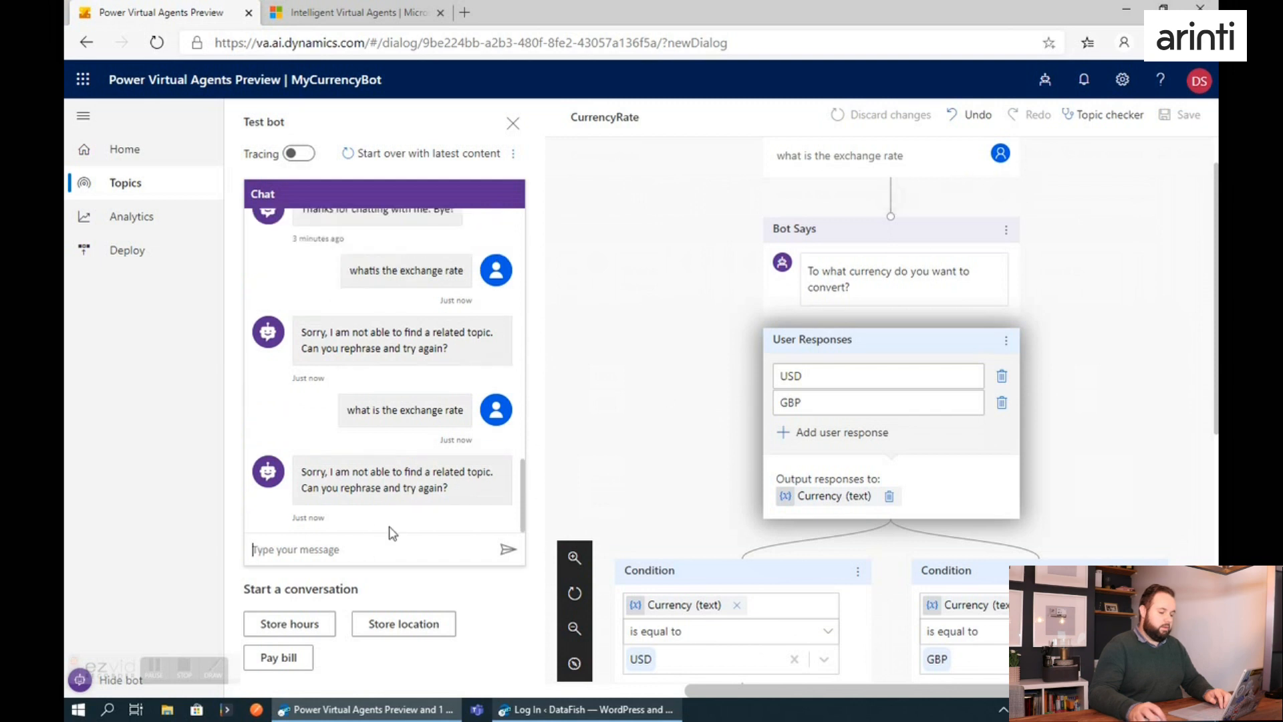
Restart the test chat with the latest content and ask "what is the exchange rate".
left_click(391, 155)
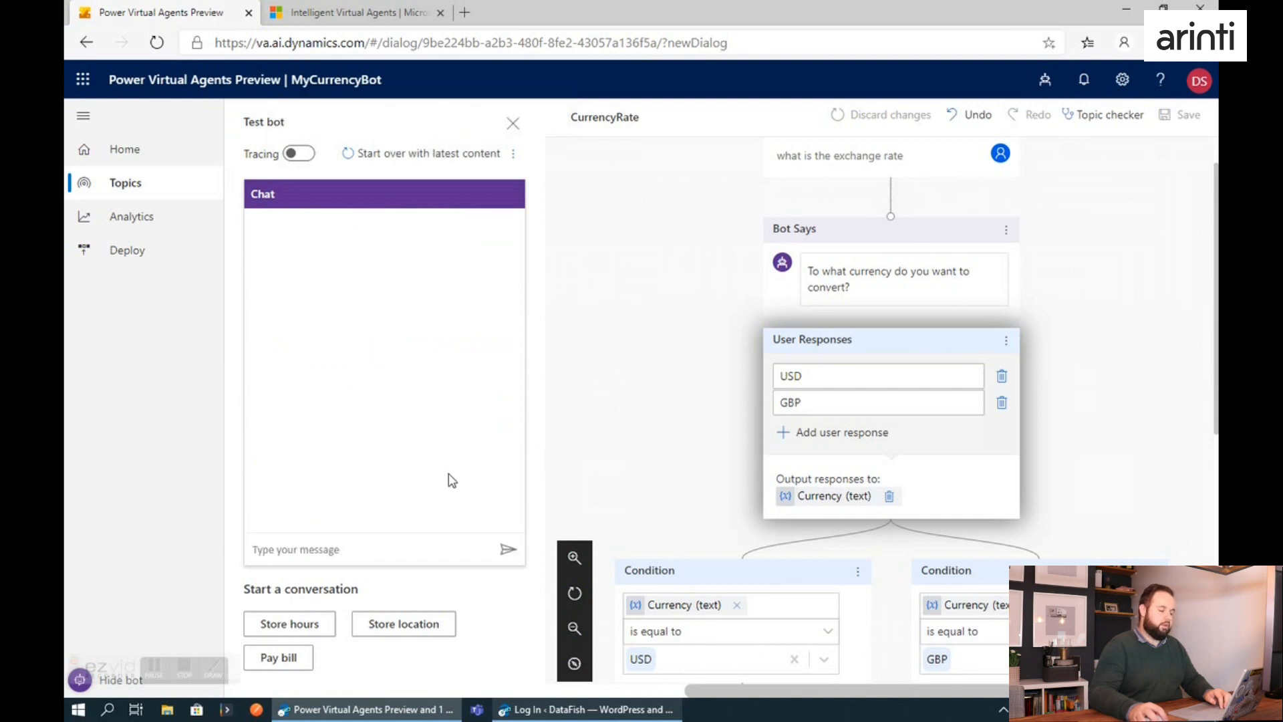
type("wat")
key("BackSpace")
key("BackSpace")
type("at is")
key("BackSpace")
key("BackSpace")
key("BackSpace")
key("BackSpace")
type("hat is the exchange rate")
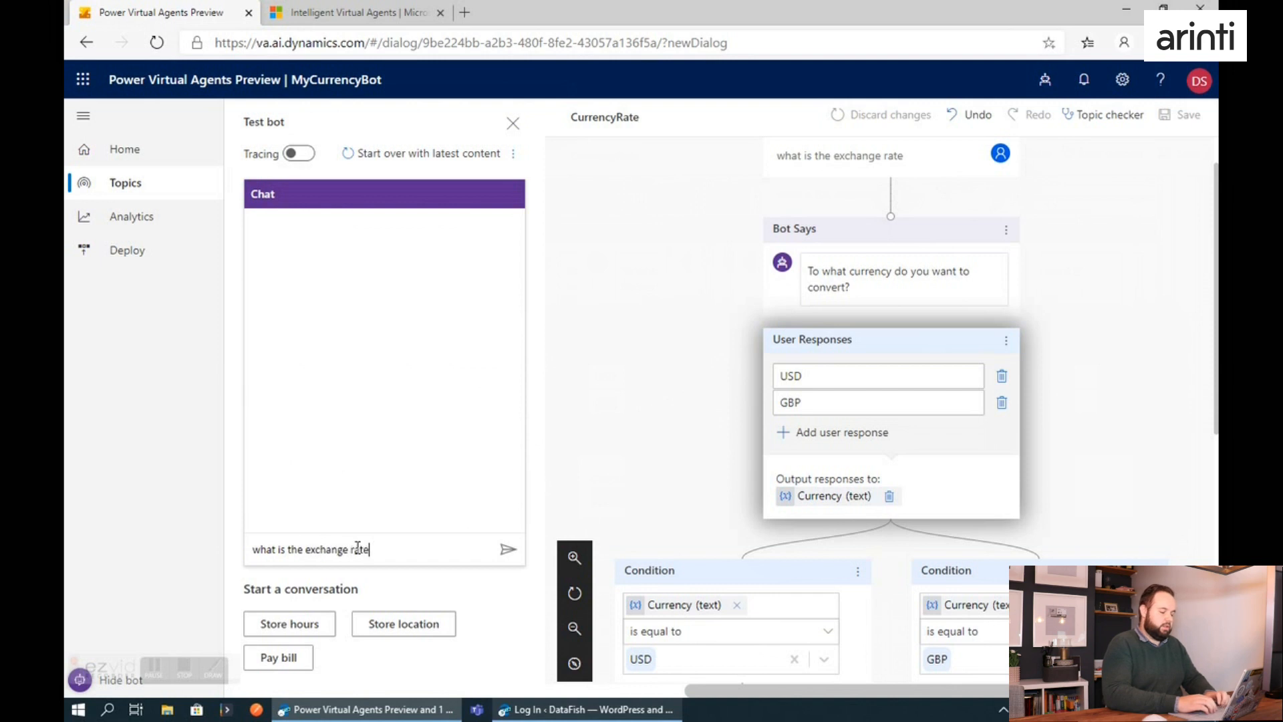
key("Return")
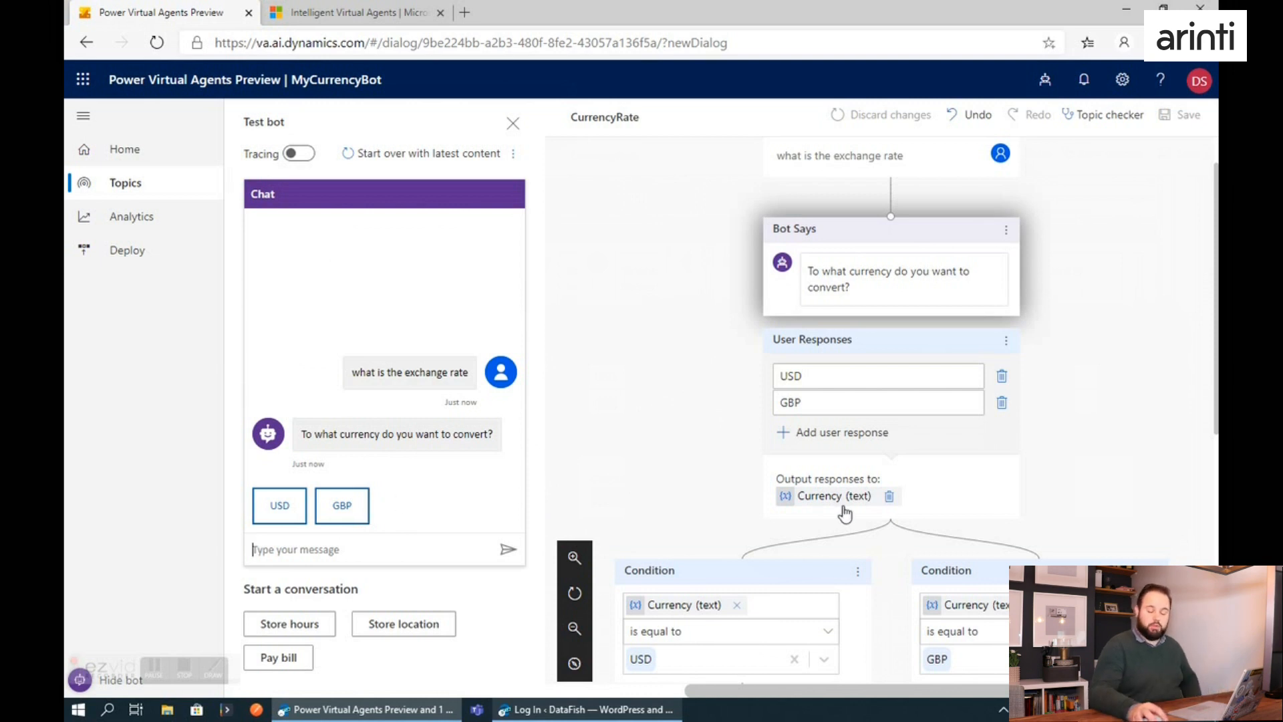
Delete the USD and GBP user responses together with their two condition nodes.
left_click(1002, 402)
left_click(1002, 378)
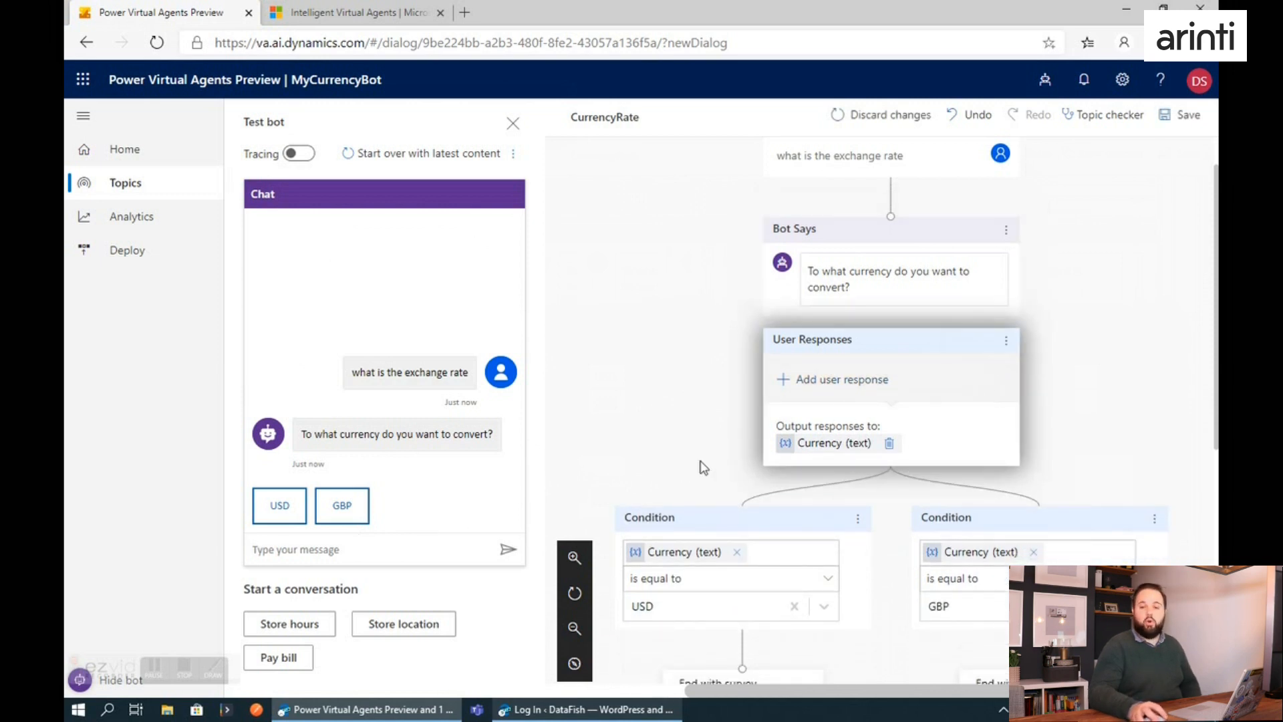
scroll(805, 419, "down", 1)
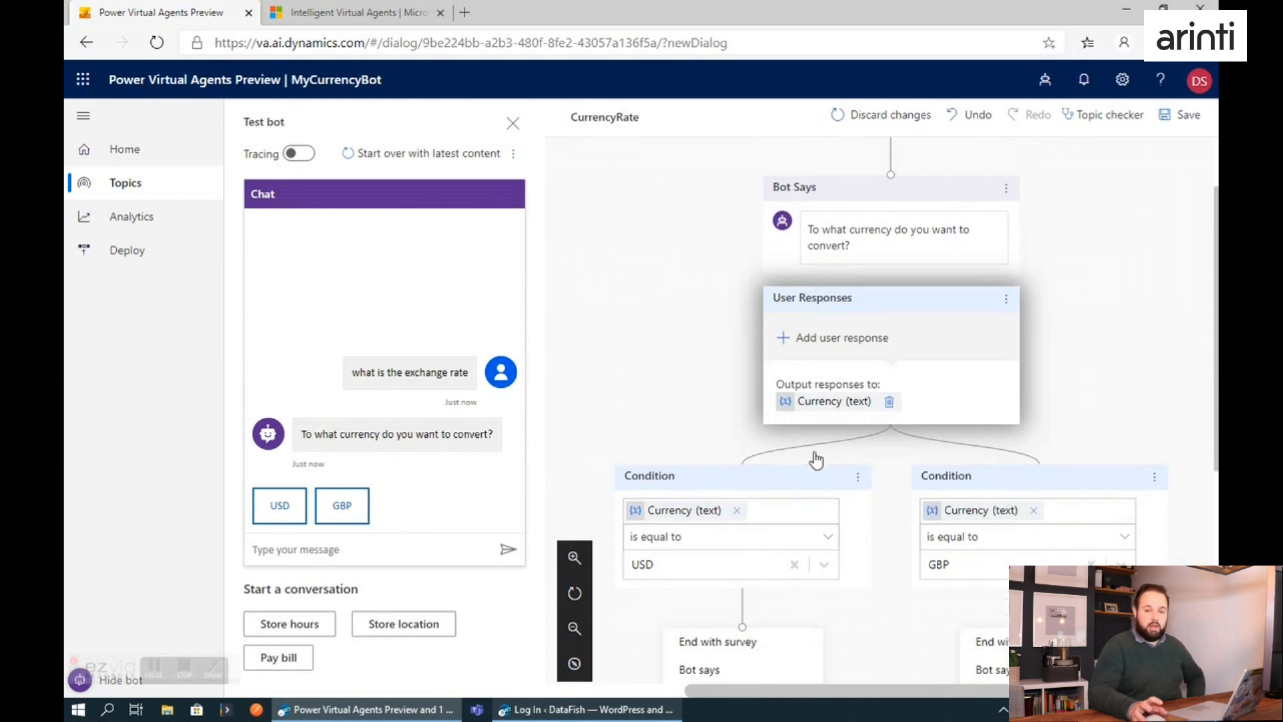
left_click(858, 467)
left_click(886, 474)
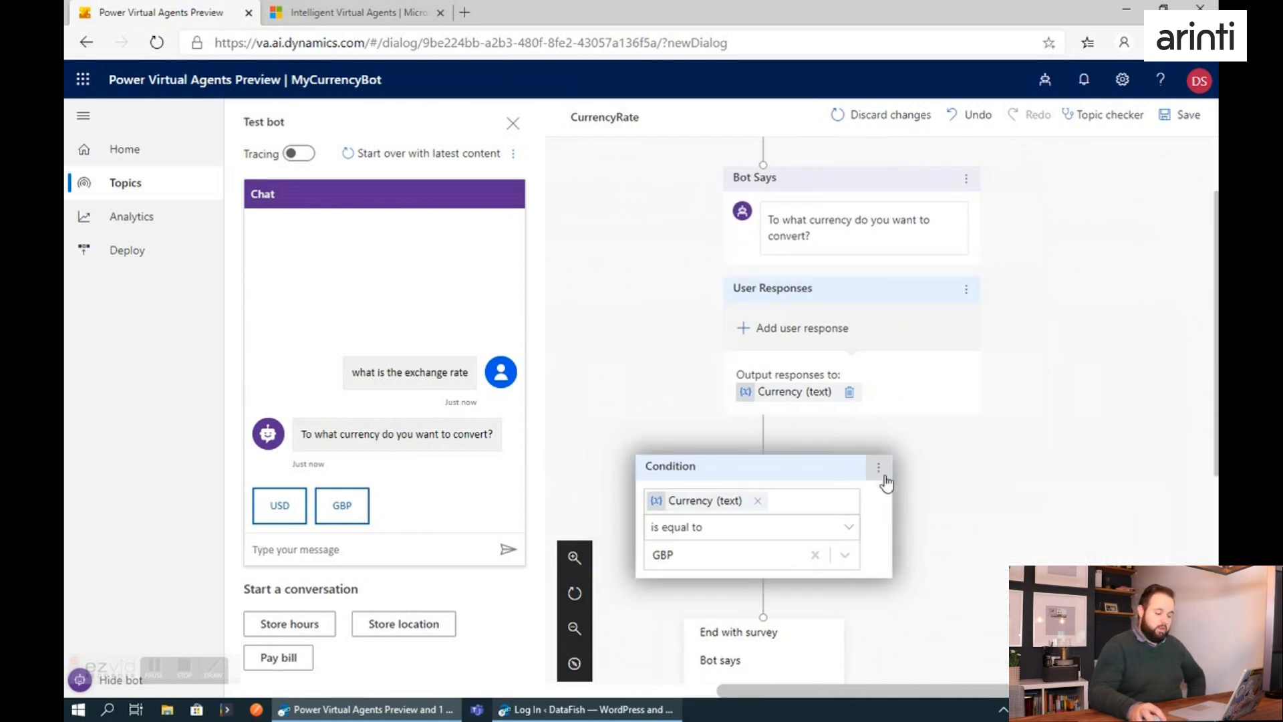
left_click(879, 467)
left_click(899, 468)
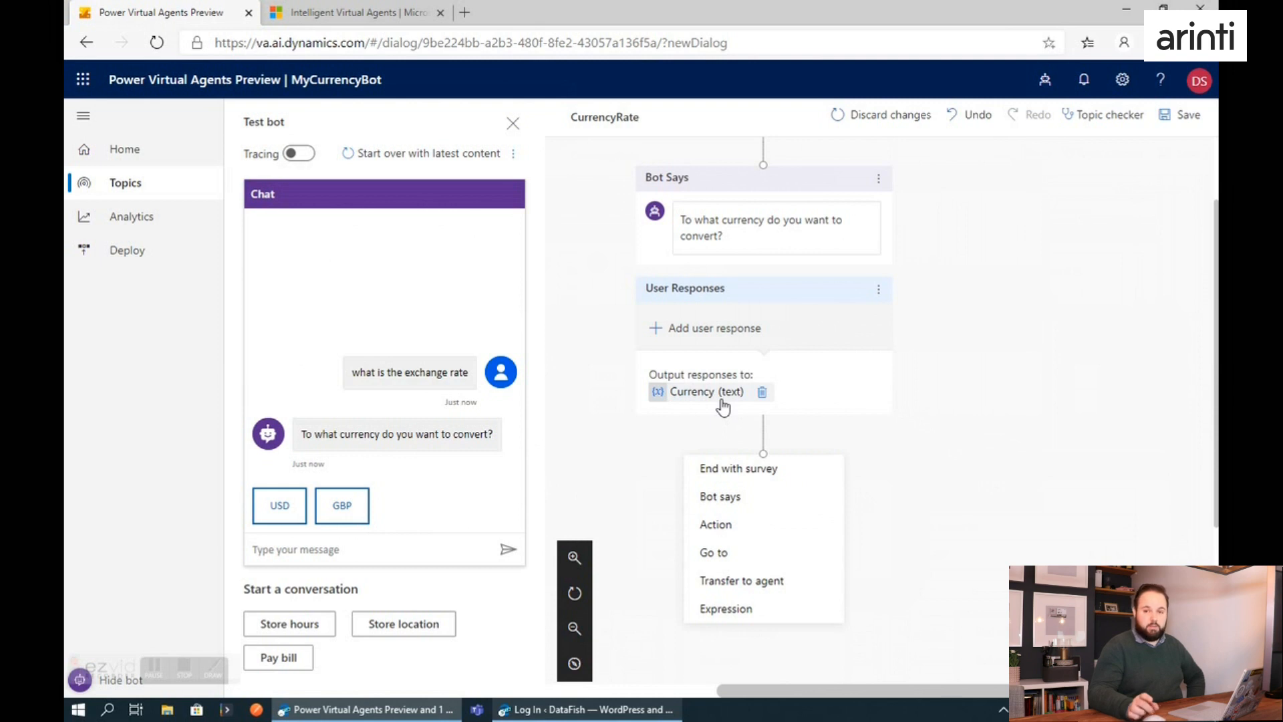
Display the actions available after the user response node, and open Power Automate at flow.microsoft.com in a new browser tab.
left_click(726, 525)
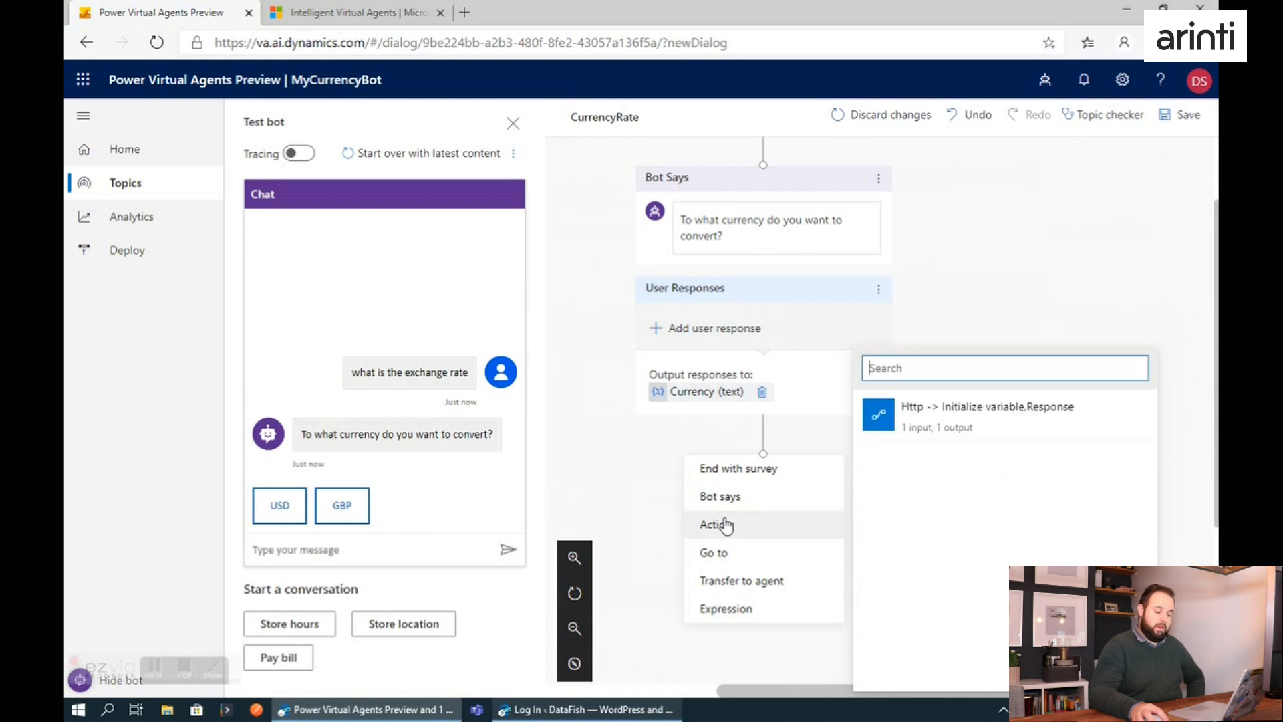
left_click(465, 12)
type("flow")
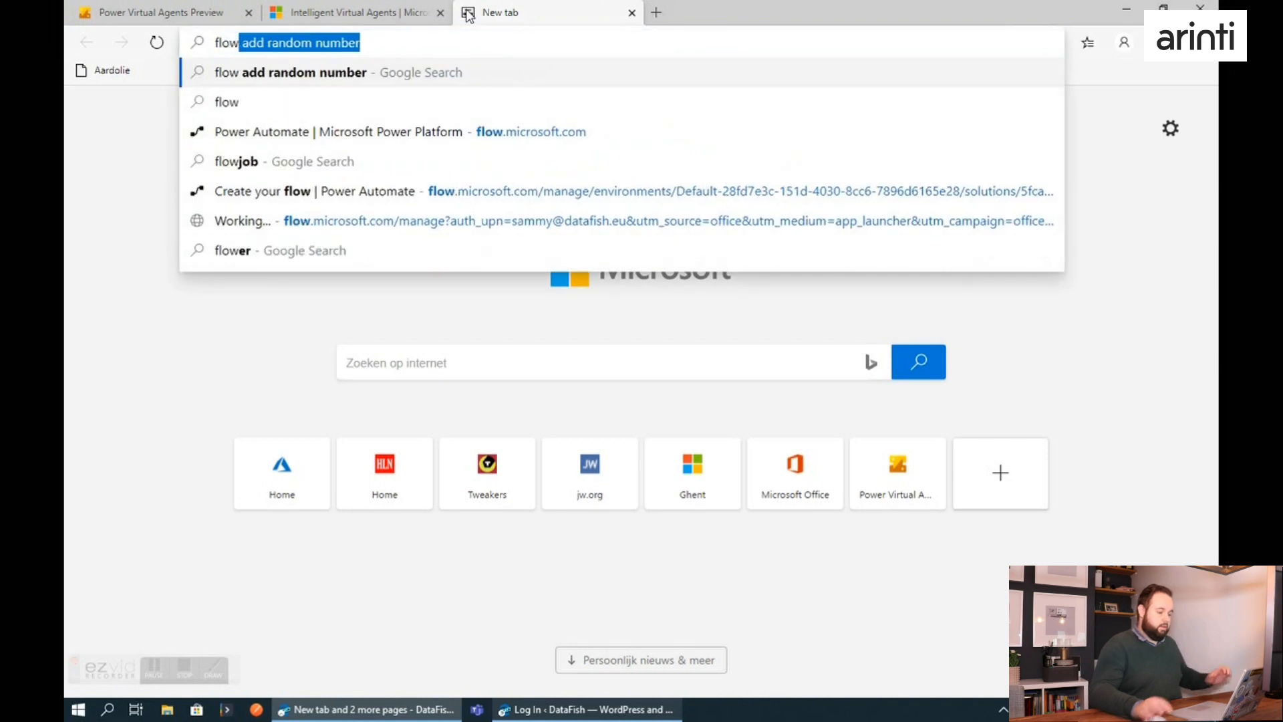
key("Down")
key("Down")
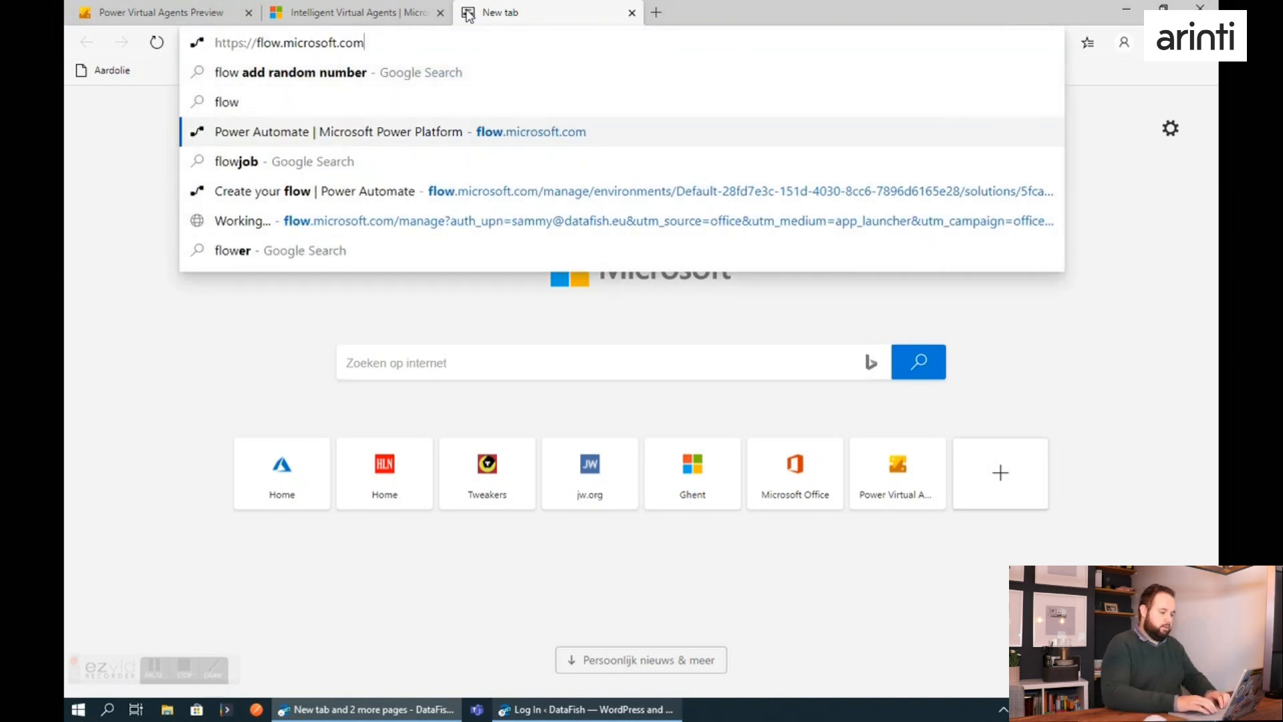
key("Return")
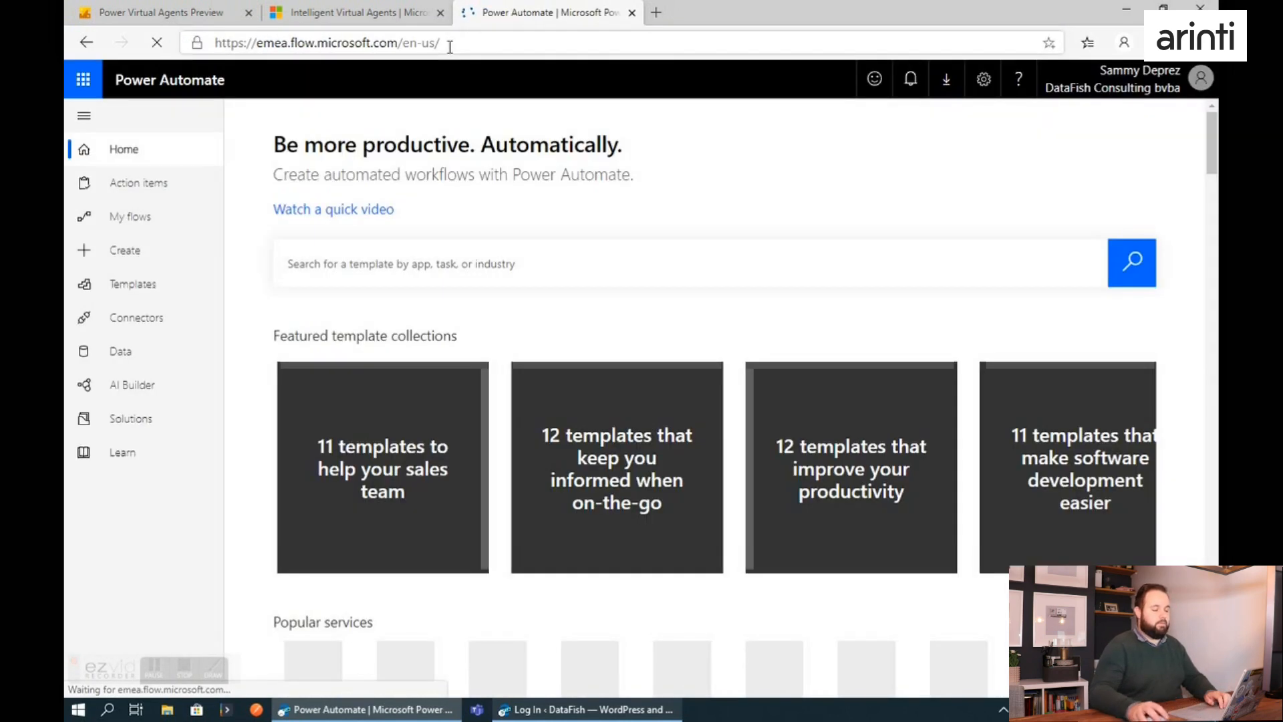
In the PowerVirtualAgentDemo solution, open the flow "Http -> Initialize variable,Response" for editing.
left_click(124, 419)
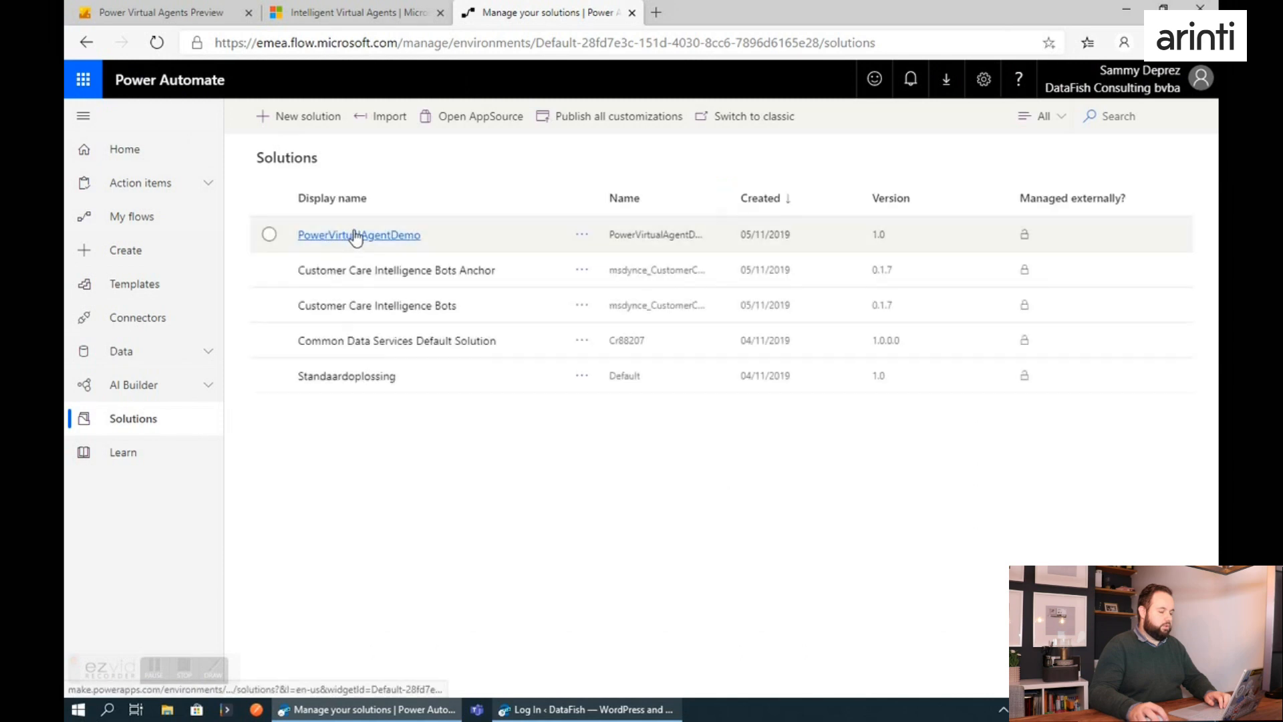
left_click(349, 233)
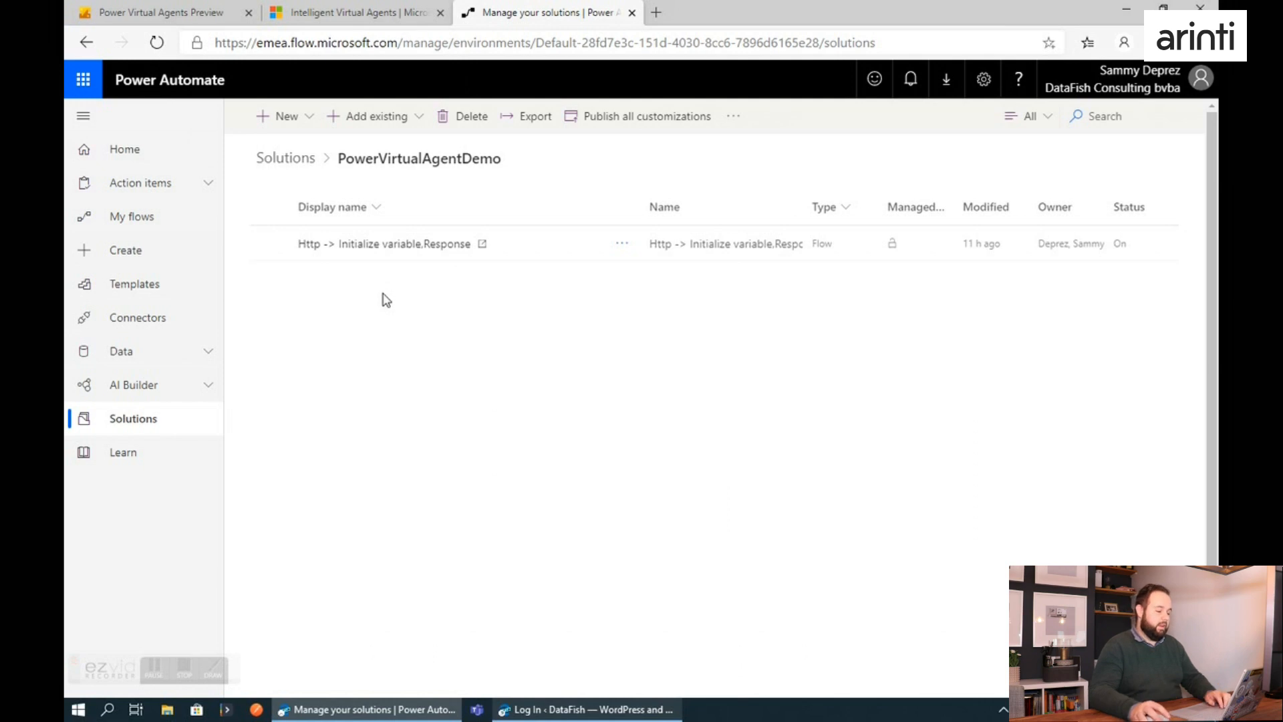
left_click(369, 245)
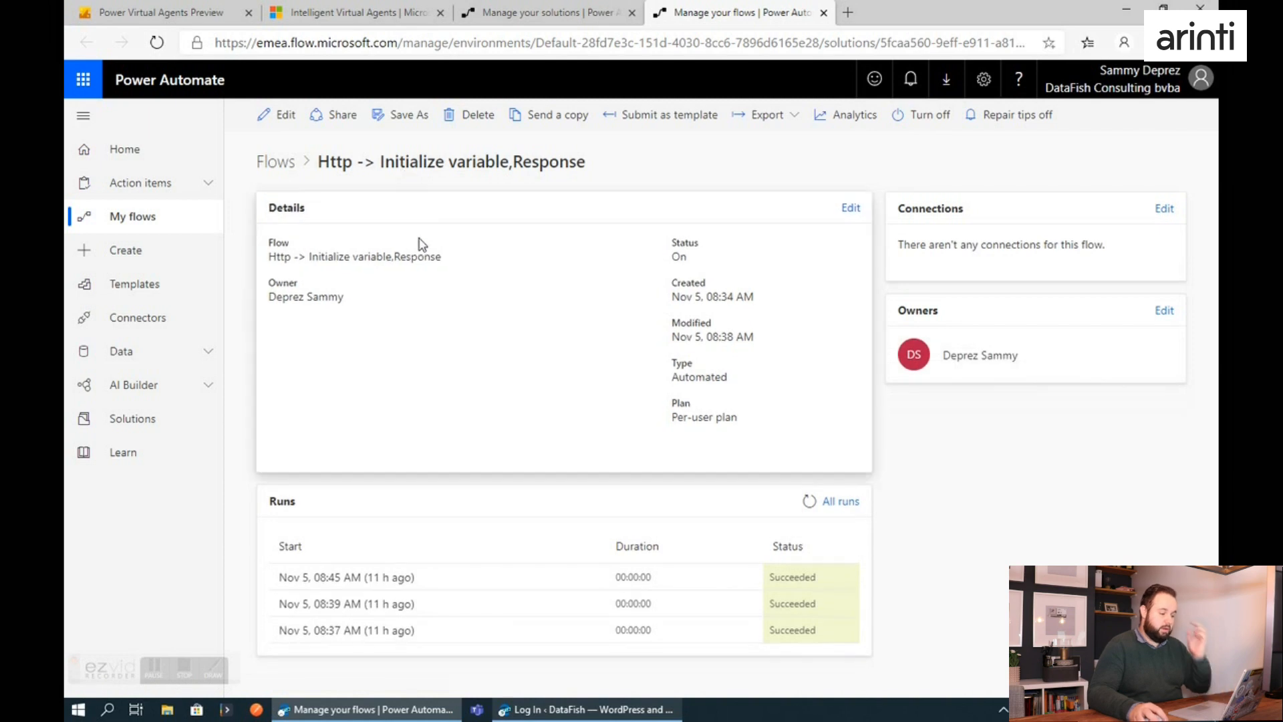
left_click(279, 114)
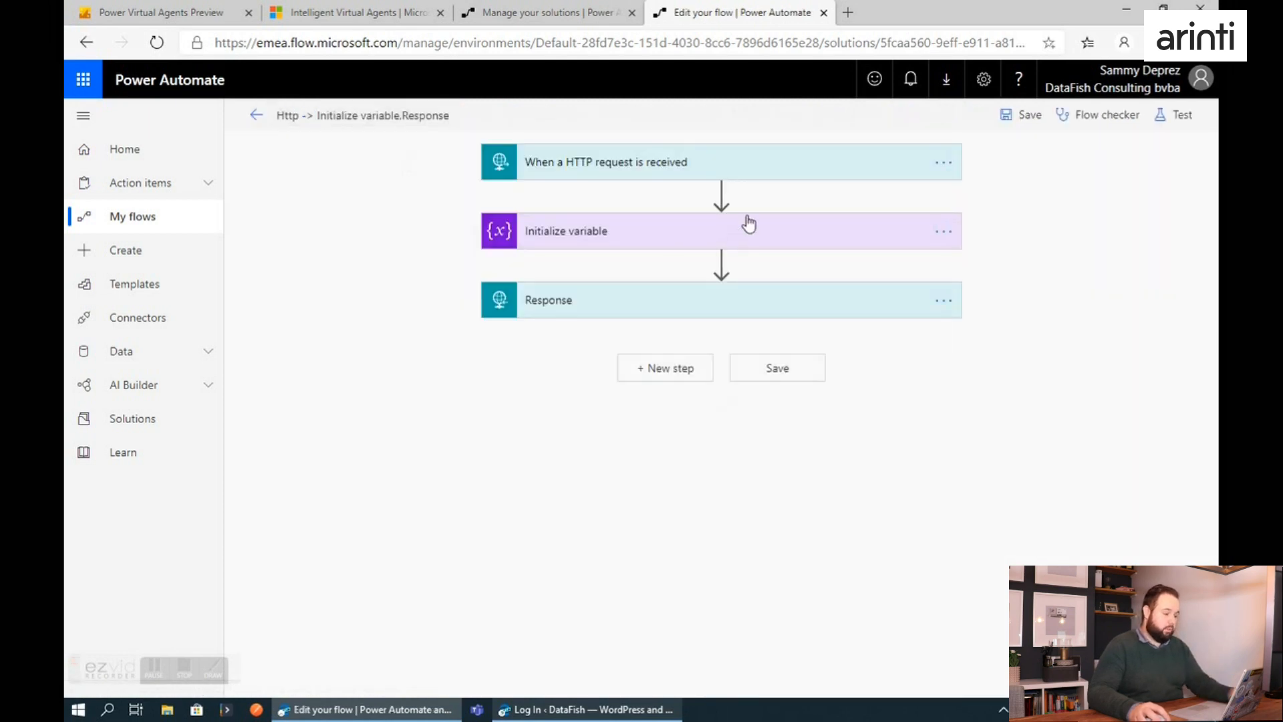
Expand the flow's HTTP request trigger and examine its request body JSON schema.
left_click(710, 164)
left_click(666, 254)
type("{     \"type\": \"object\",     \"properties\": {         \"Currency\": {             \"type\": \"string\"         }     } }")
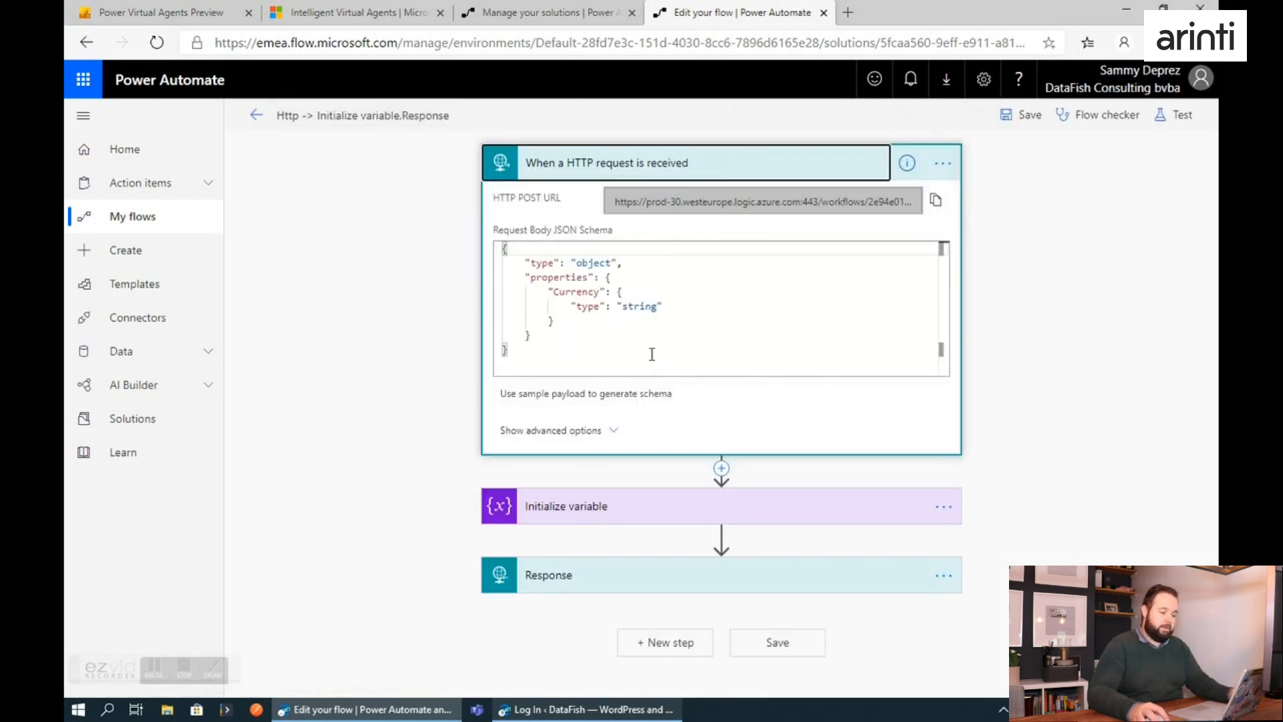
Examine the Currency property in the request schema and the Initialize variable action that stores it.
double_click(573, 293)
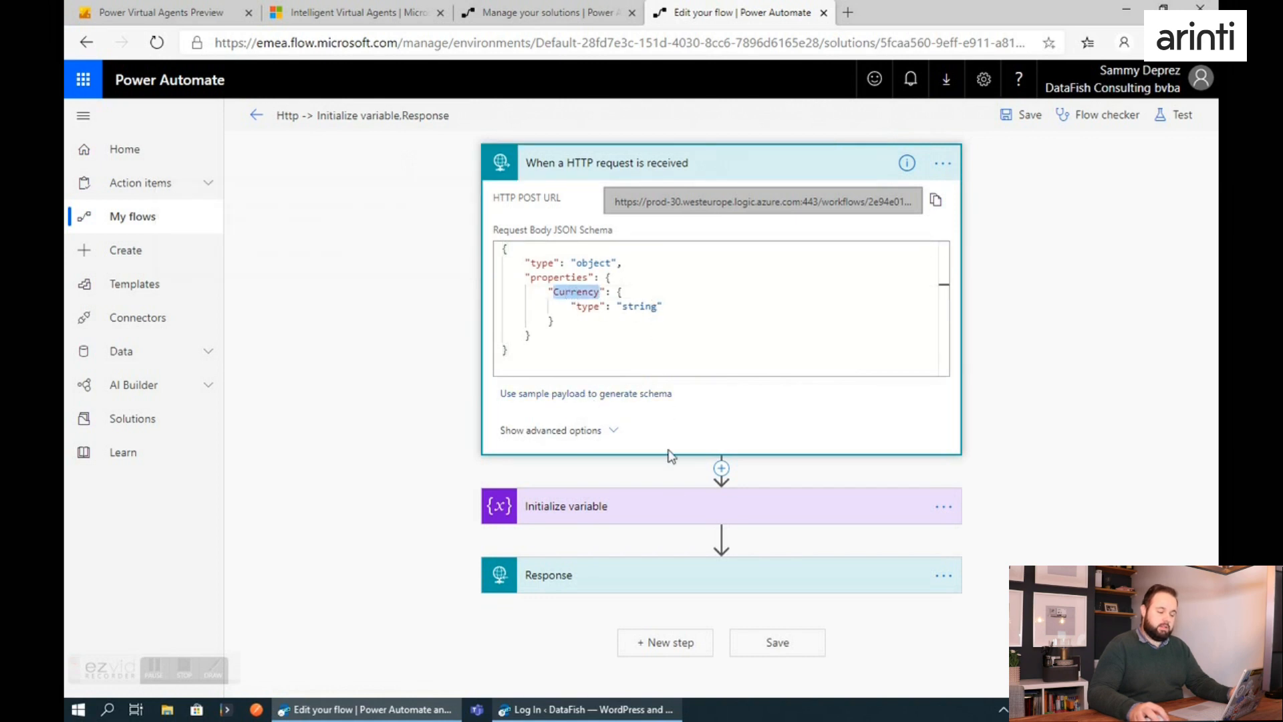
left_click(628, 518)
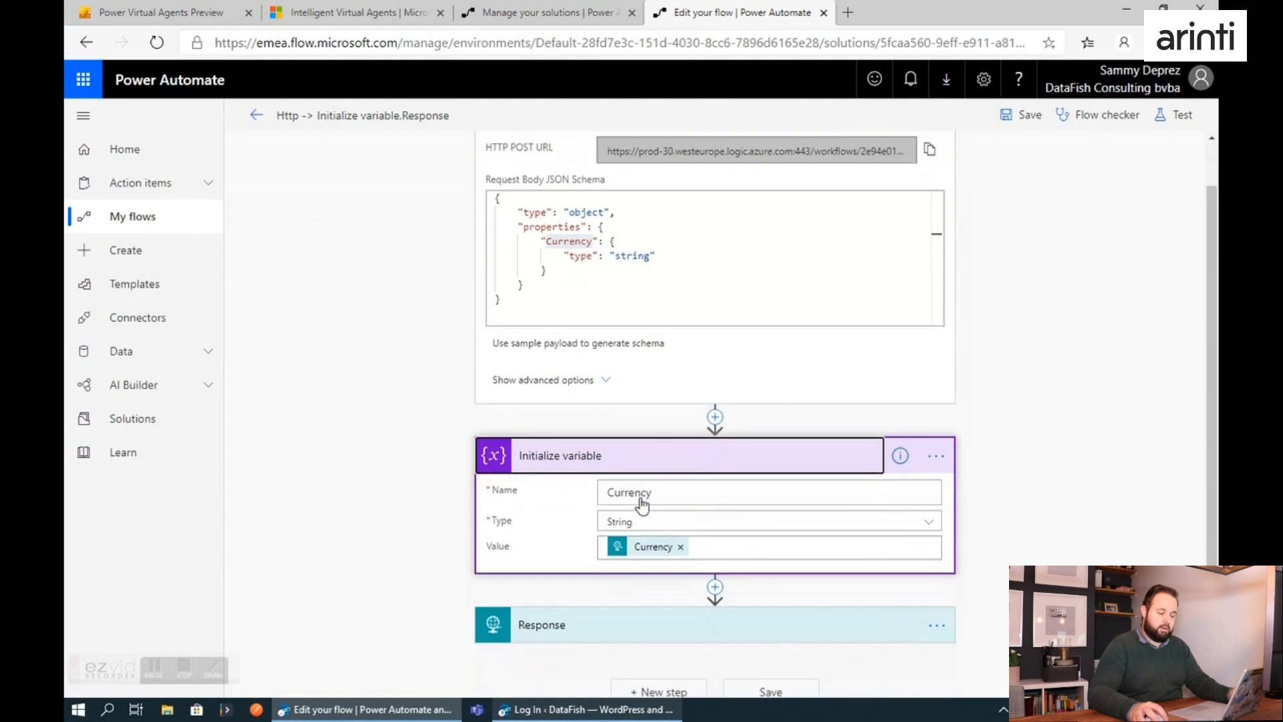
left_click_drag(672, 479, 598, 482)
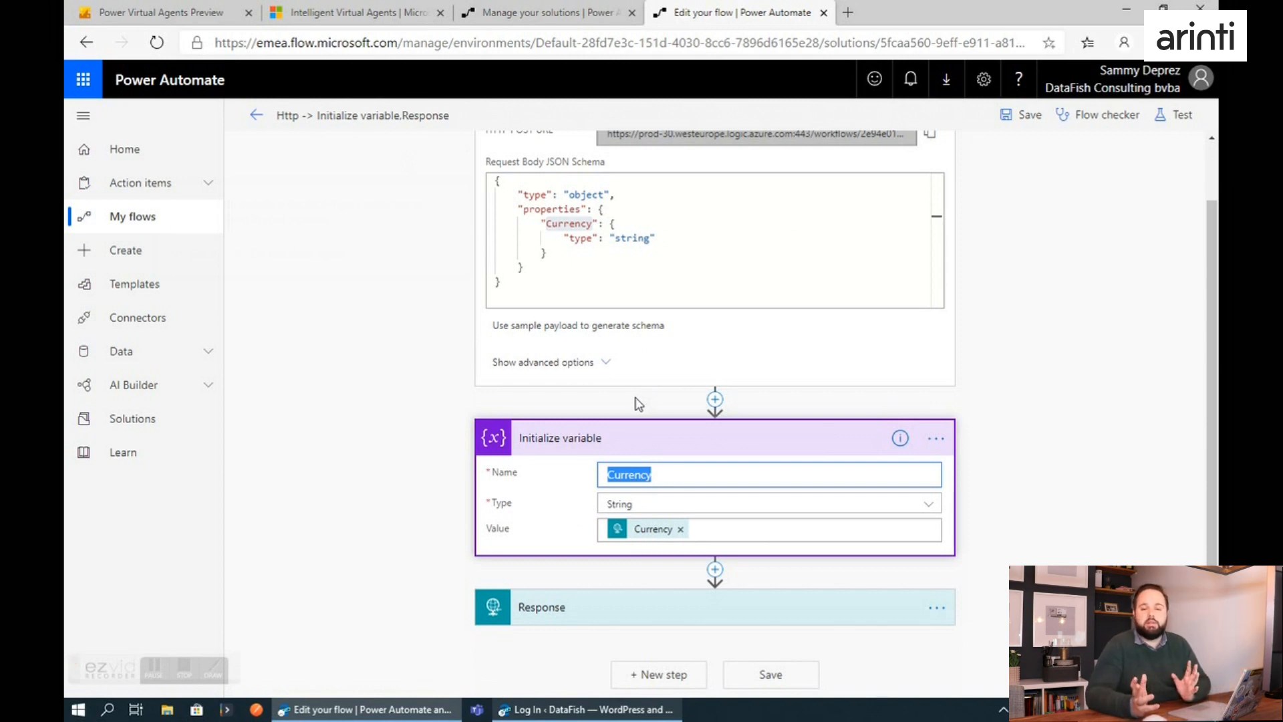
scroll(584, 486, "down", 1)
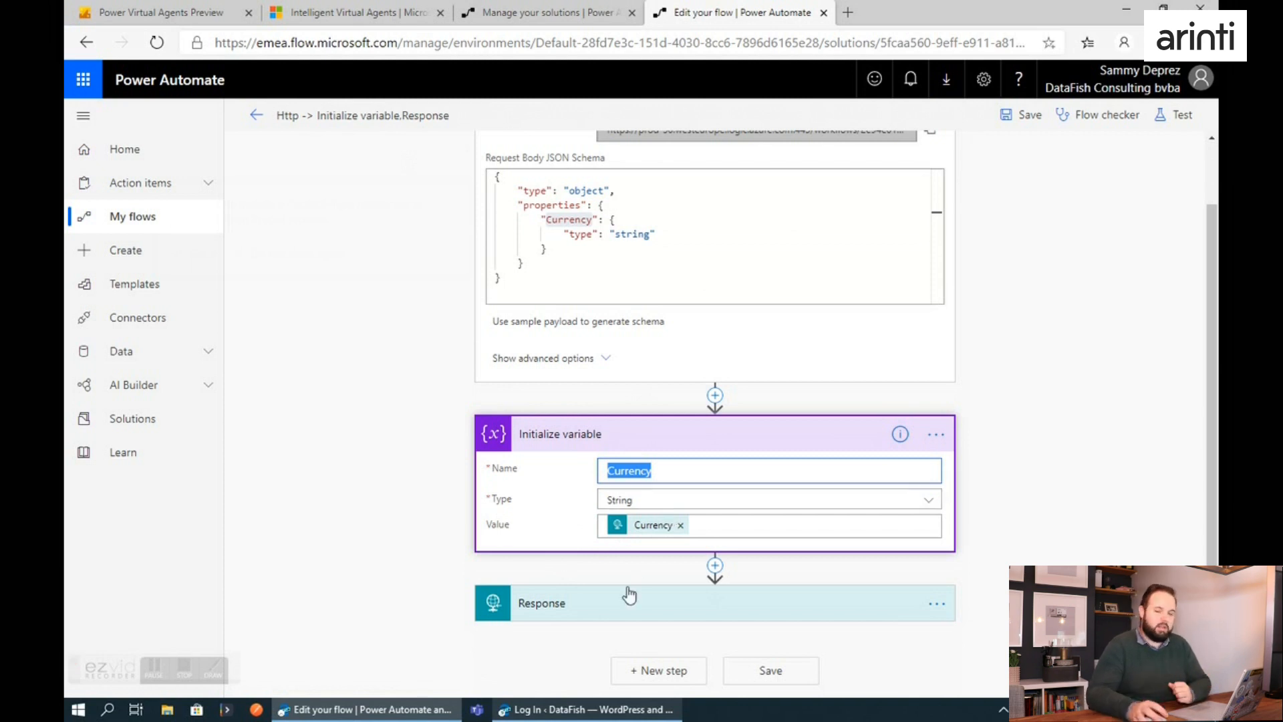
Expand the Response action and examine the Rate property in its body together with the expression behind it.
left_click(610, 606)
scroll(609, 609, "down", 3)
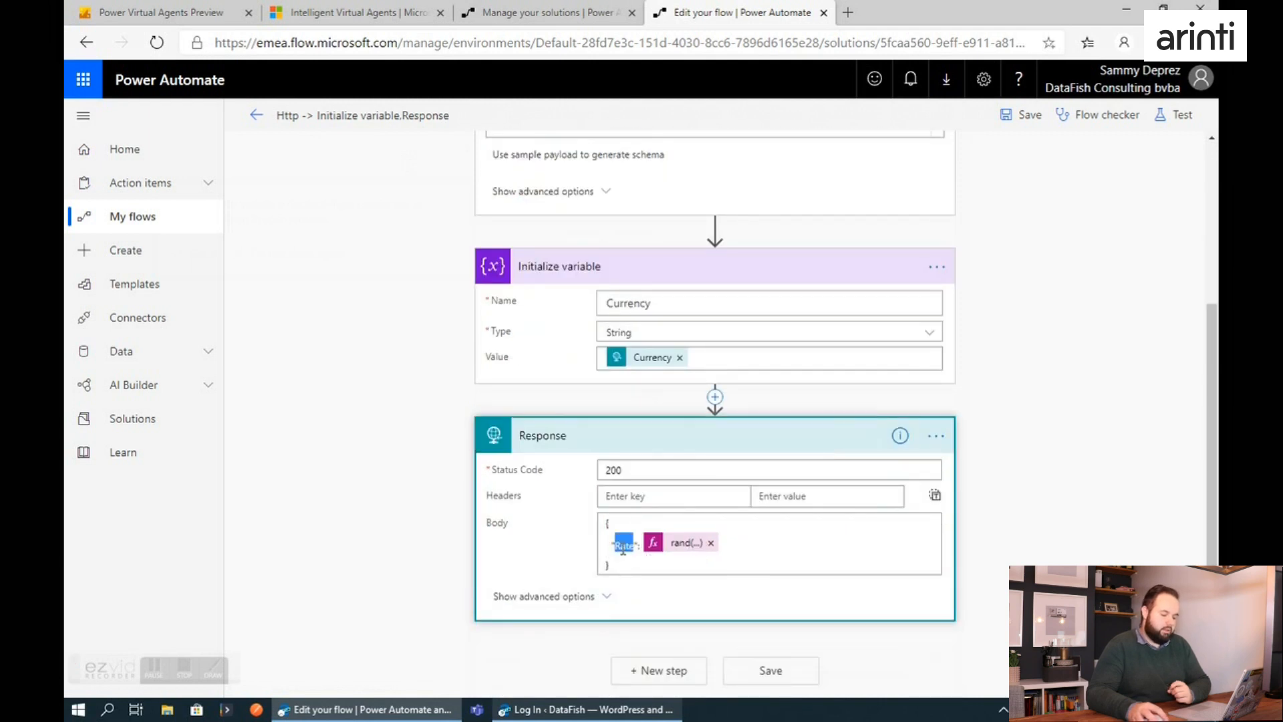
left_click(618, 544)
left_click(676, 543)
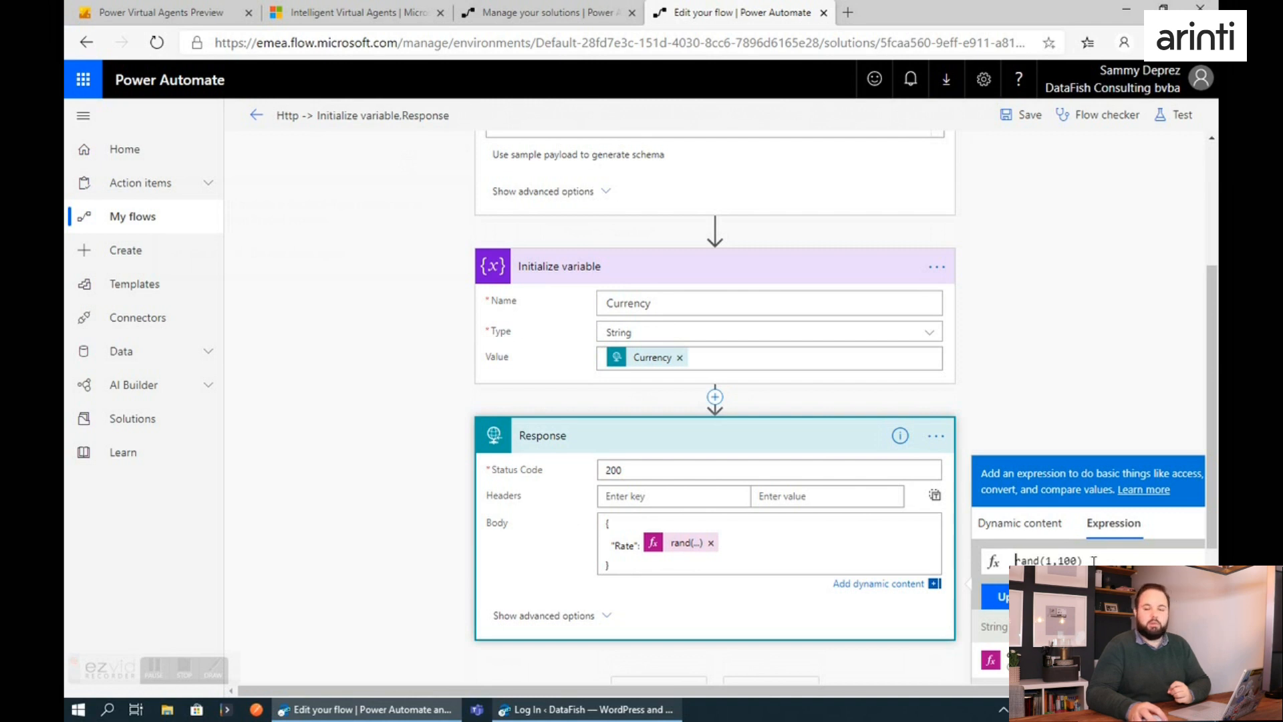
scroll(1002, 581, "down", 2)
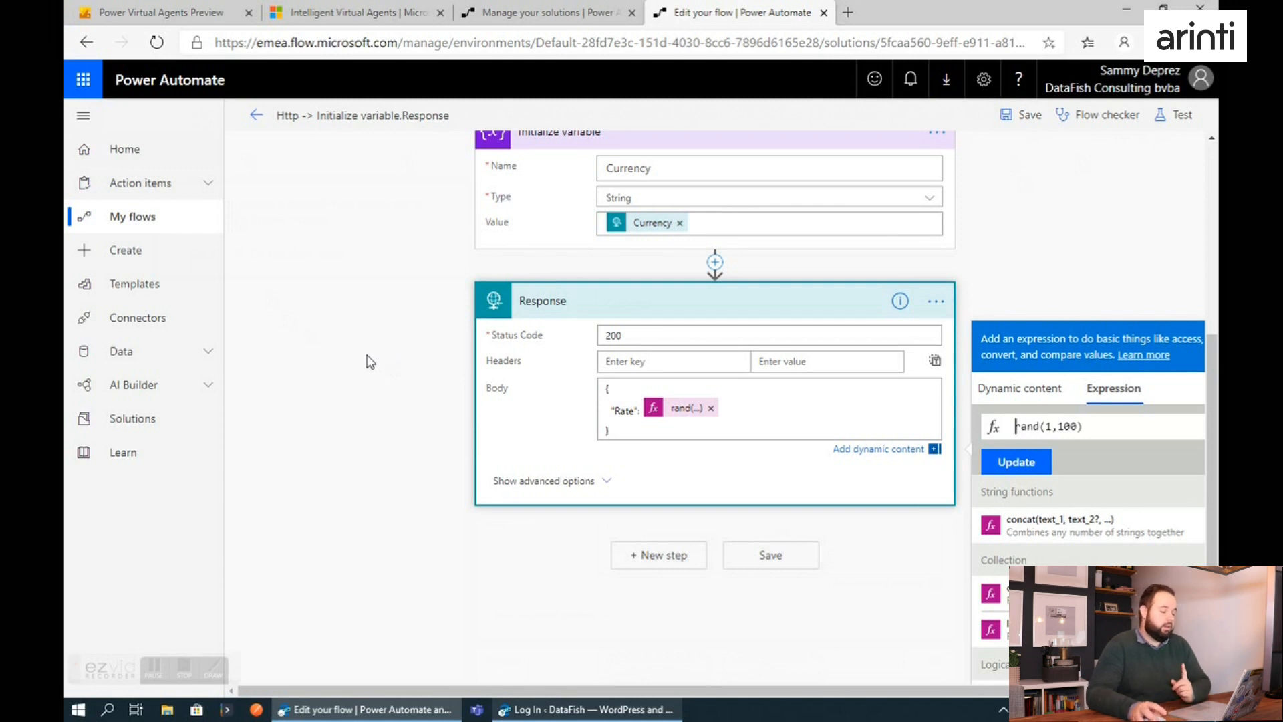
View the list of personal flows, and compare it with the flow stored in the PowerVirtualAgentDemo solution.
left_click(127, 149)
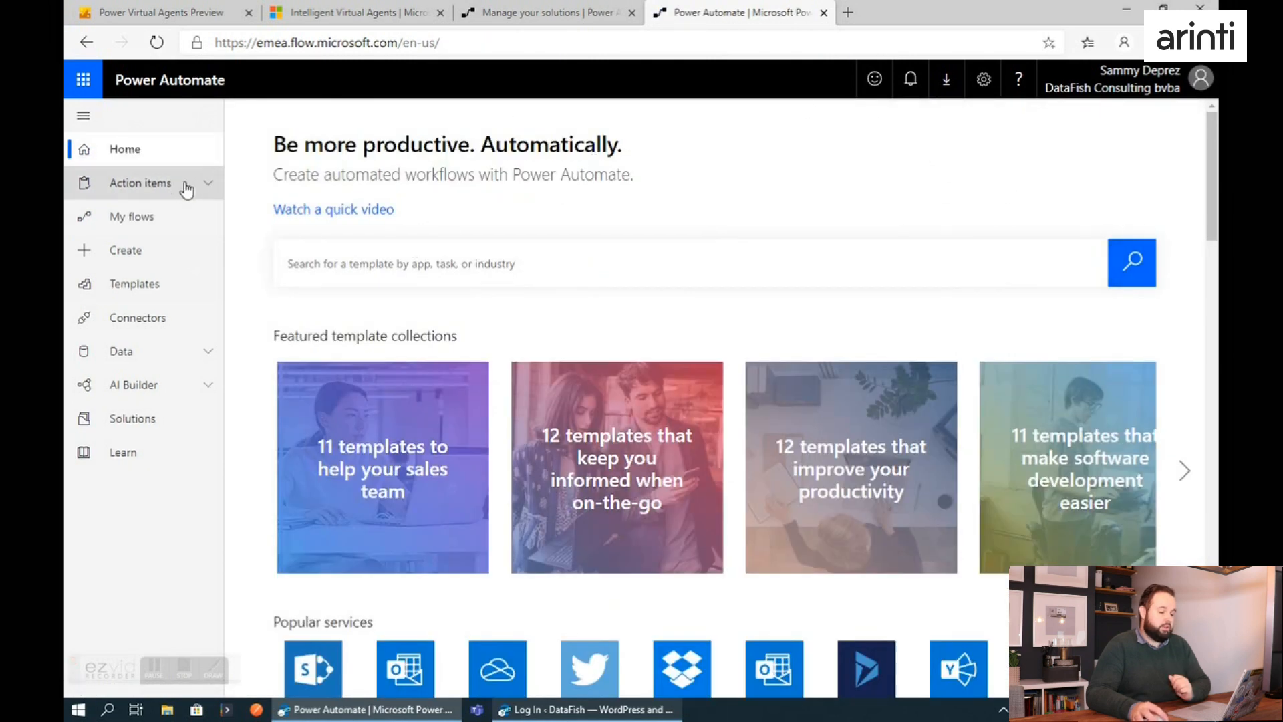
left_click(148, 217)
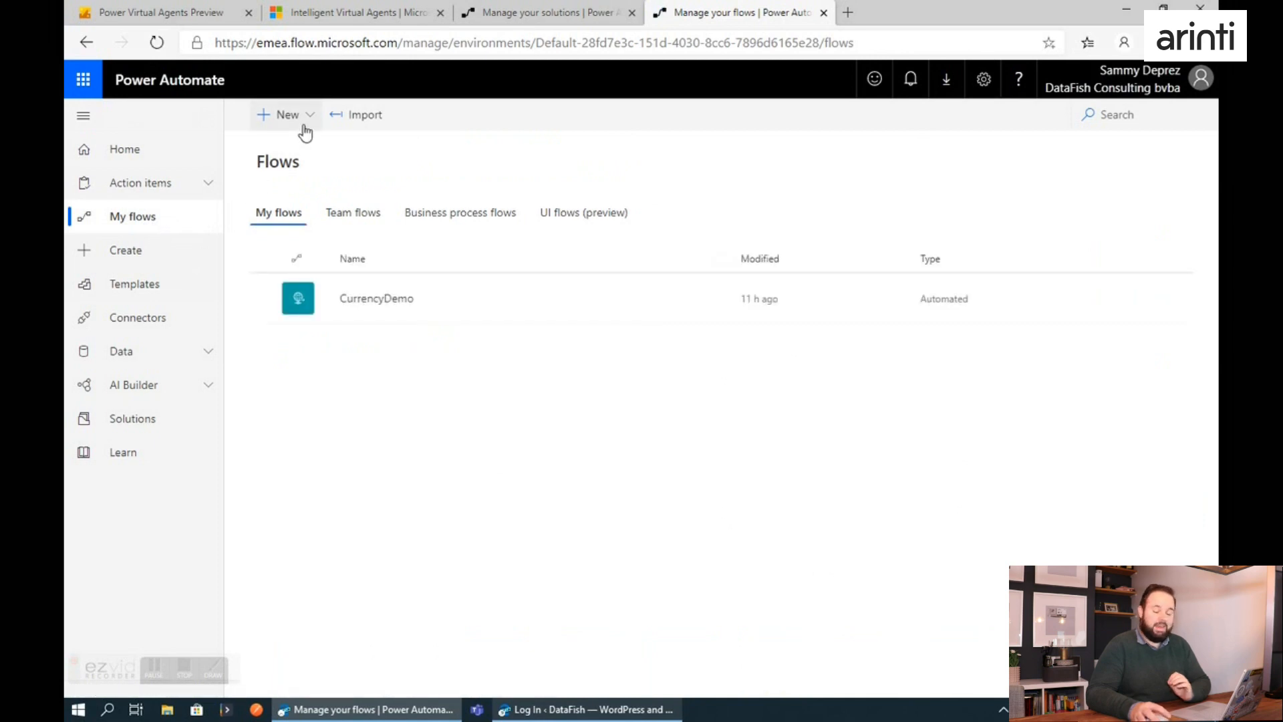
left_click(130, 419)
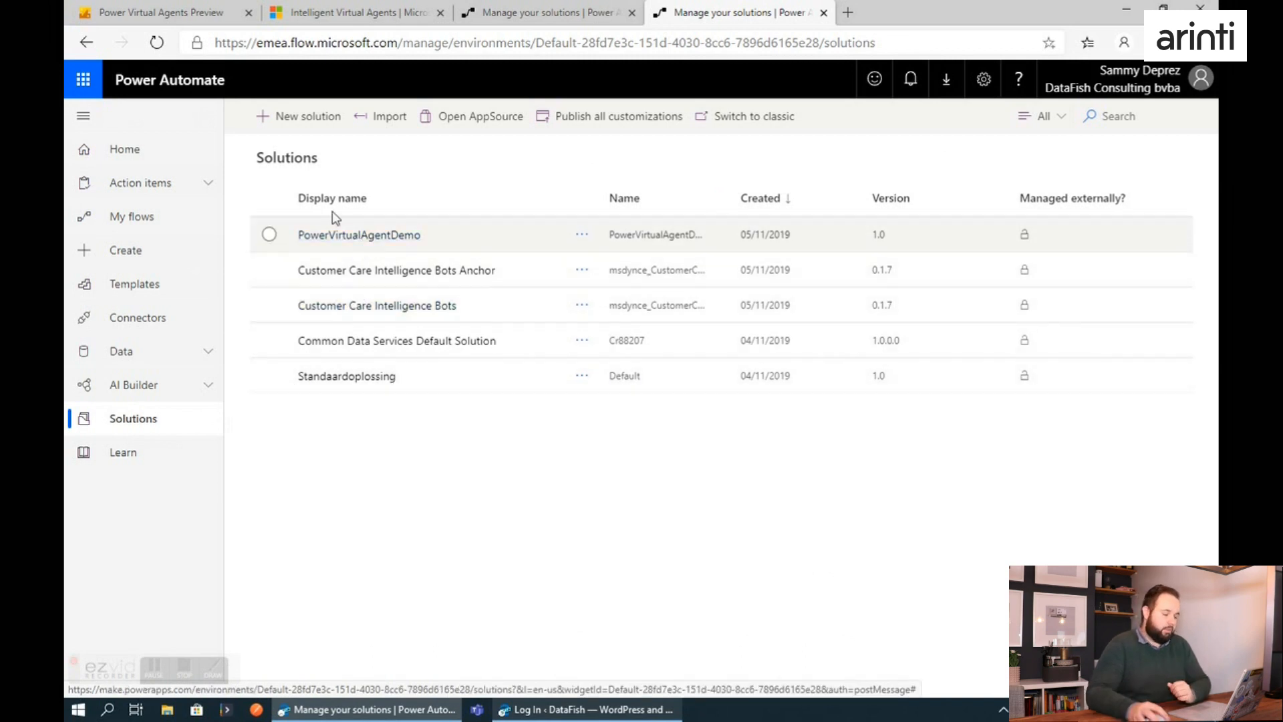
left_click(368, 238)
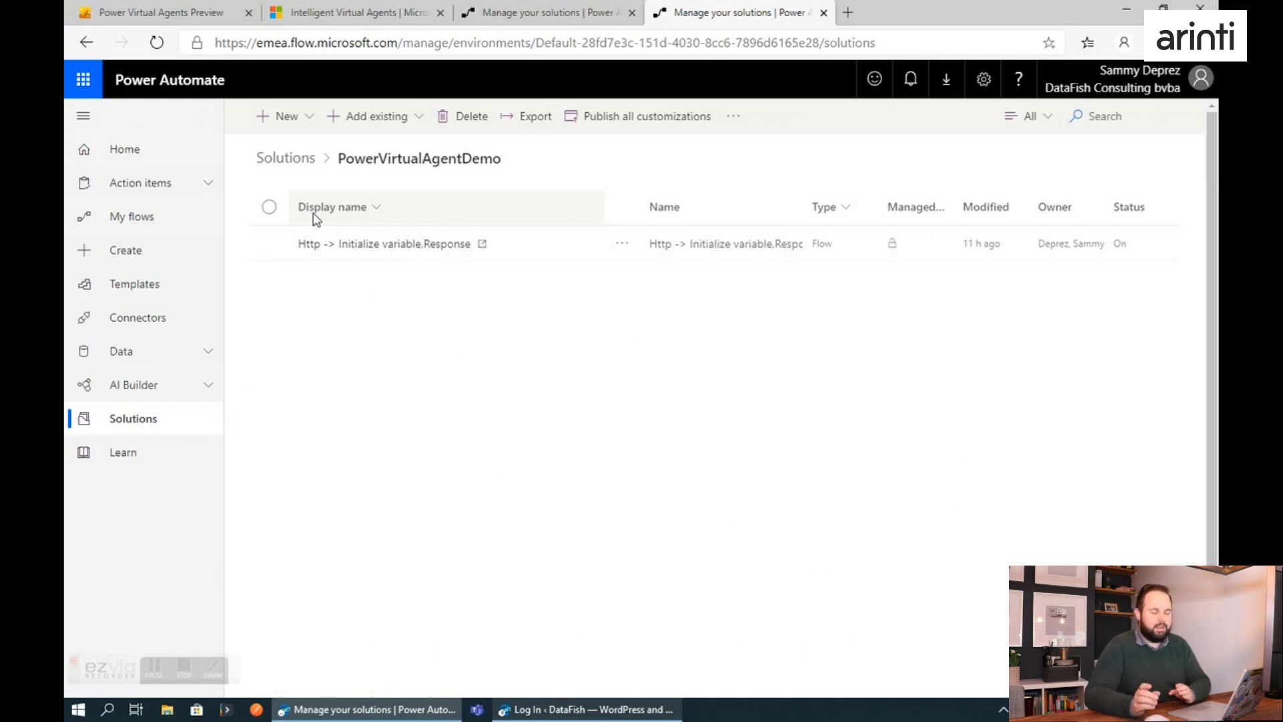
Back in Power Virtual Agents, add the flow "Http -> Initialize variable,Response" as the action and feed its Currency input from the Currency variable.
left_click(172, 18)
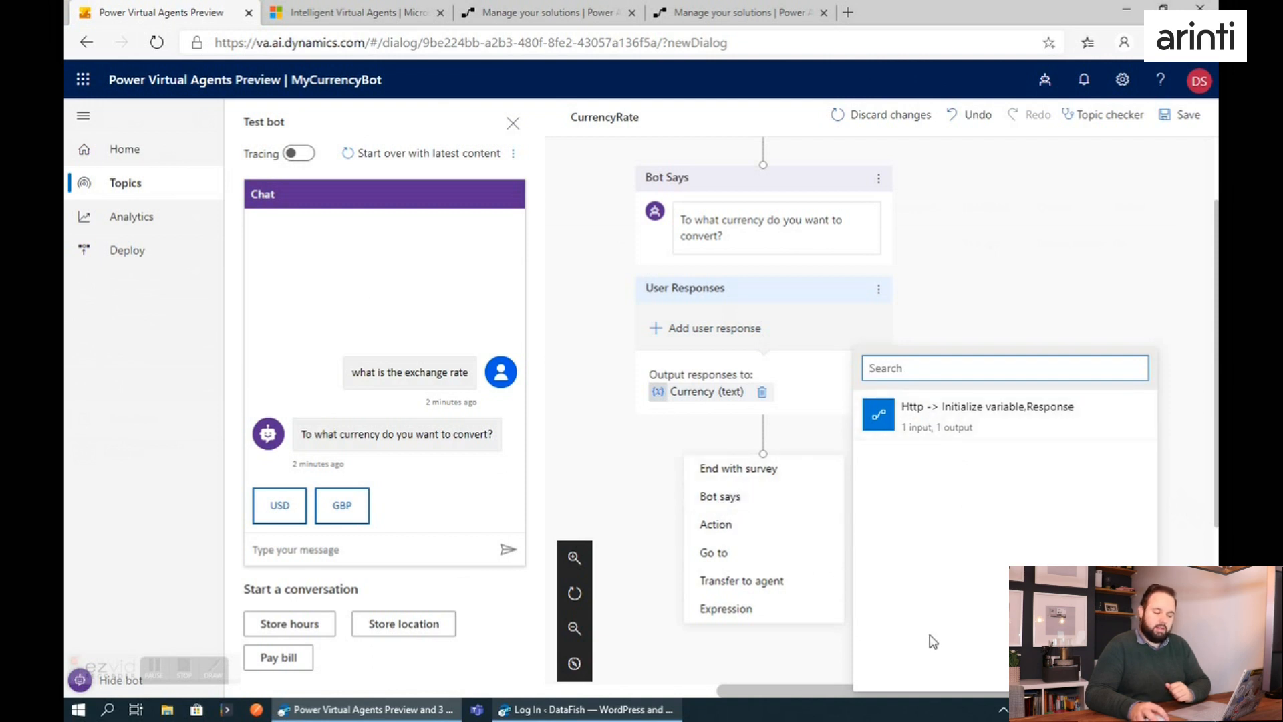
left_click(942, 421)
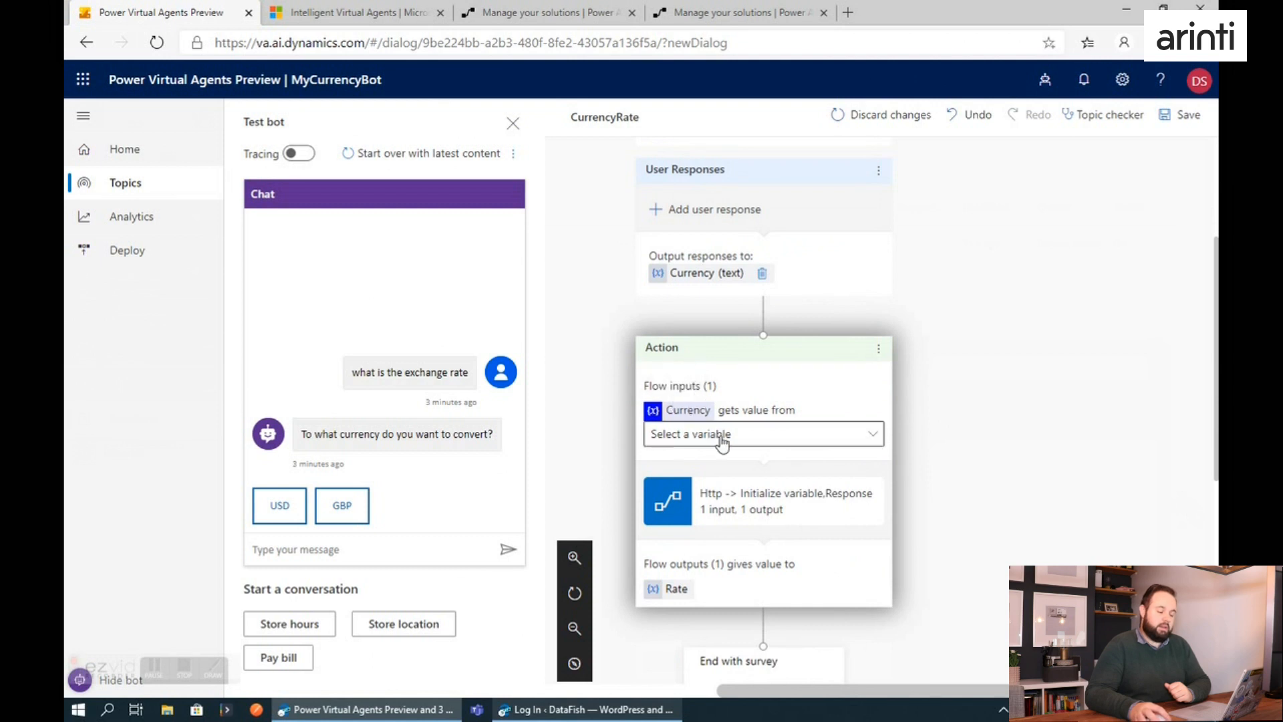
left_click(748, 441)
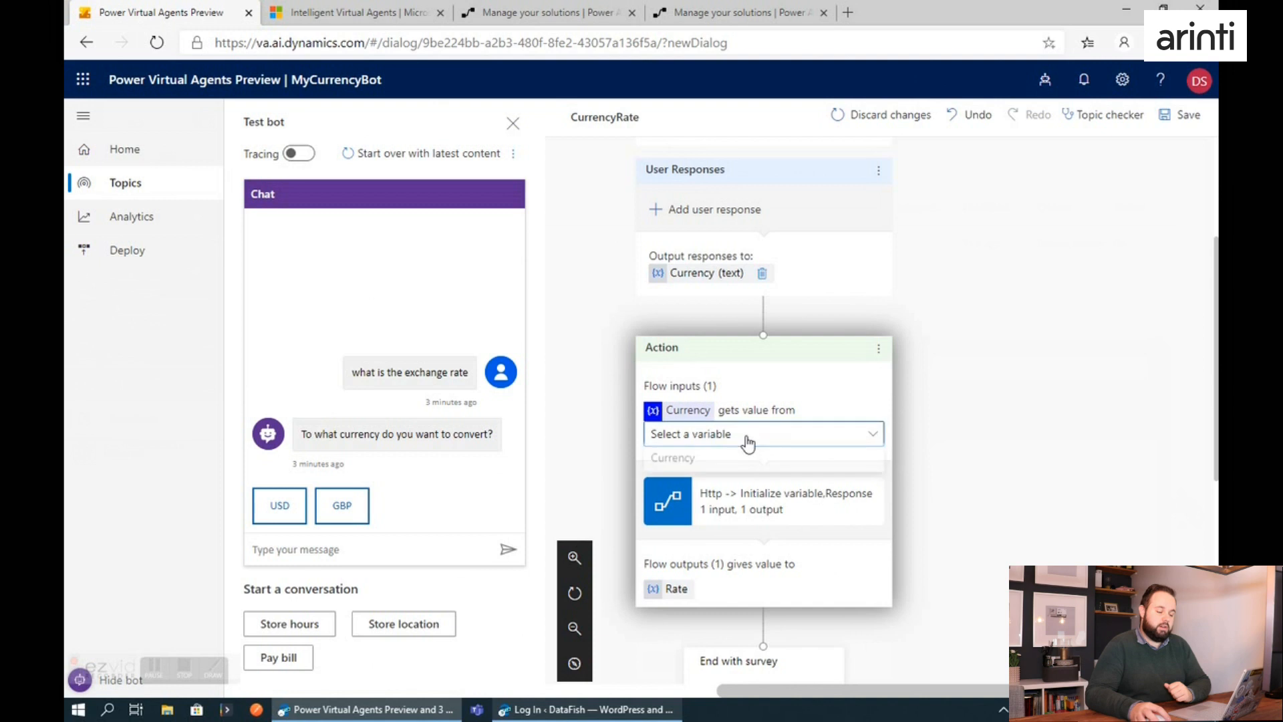
left_click(712, 462)
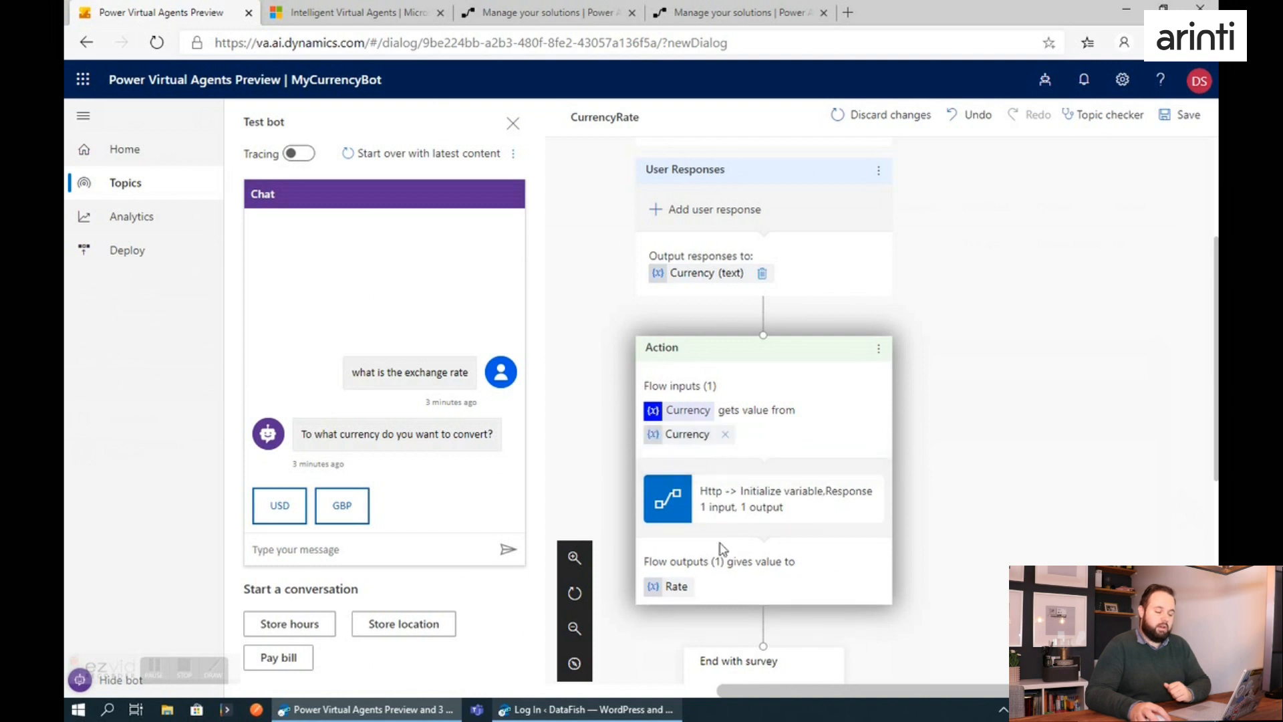
left_click_drag(678, 560, 788, 561)
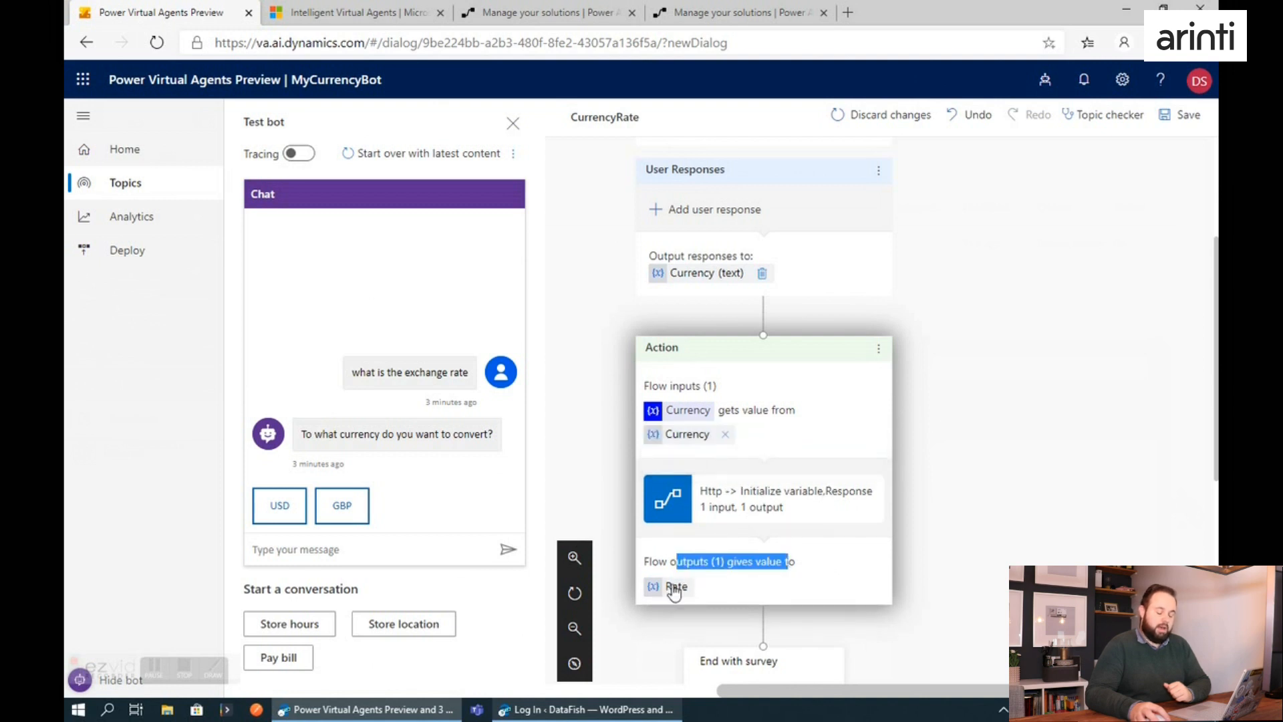
left_click(1084, 515)
After the action, add the bot message "The currency rate from EUR to {Currency} is {Rate}" using both variables, and end with survey.
scroll(1029, 519, "down", 2)
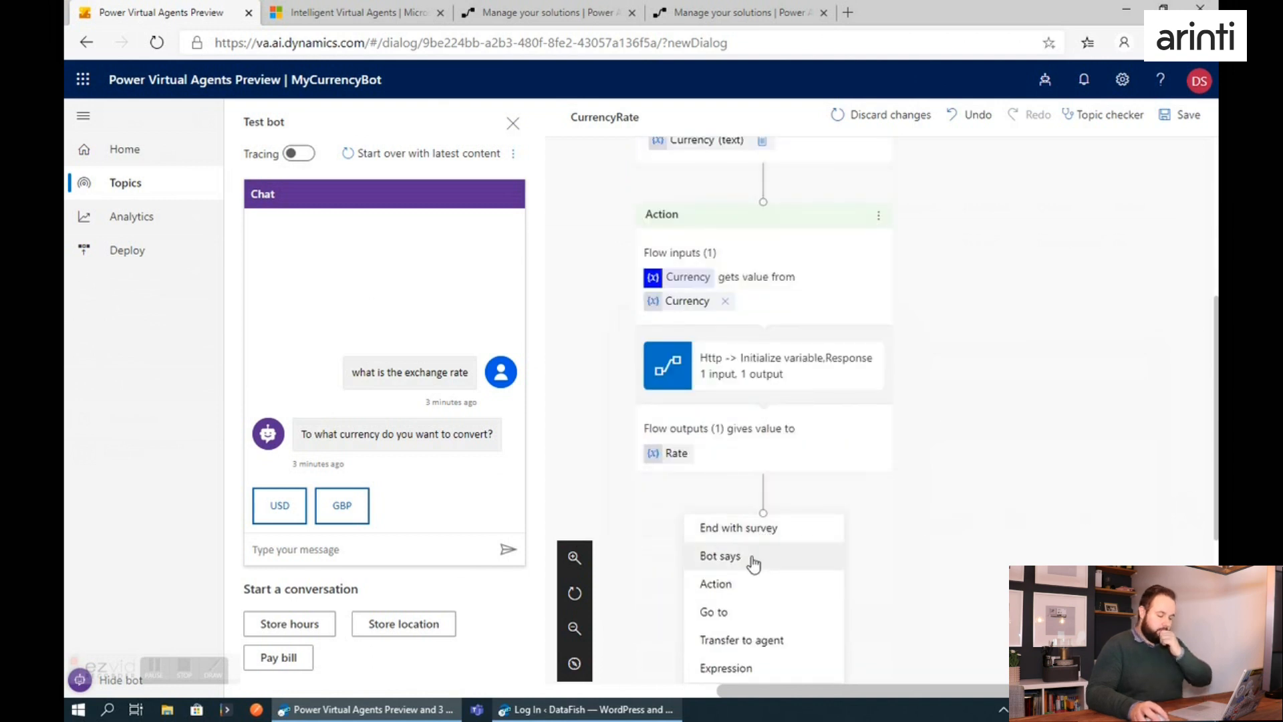
left_click(753, 564)
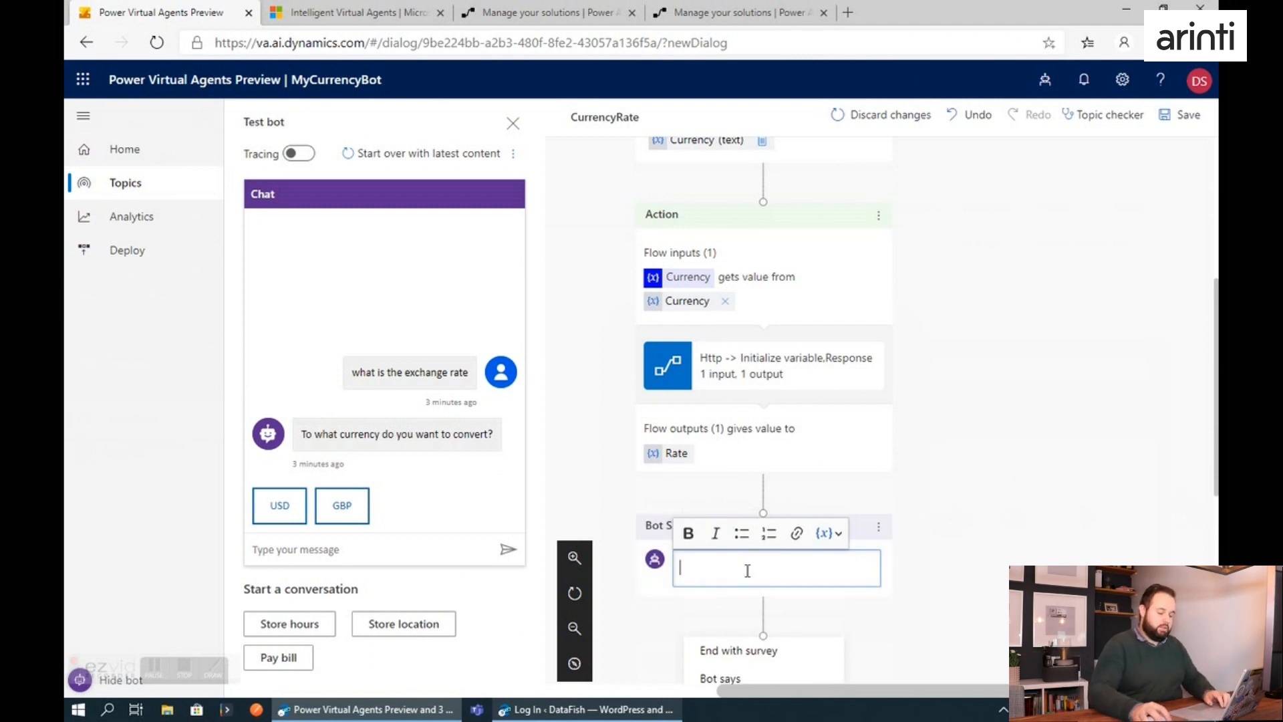
type("The cur")
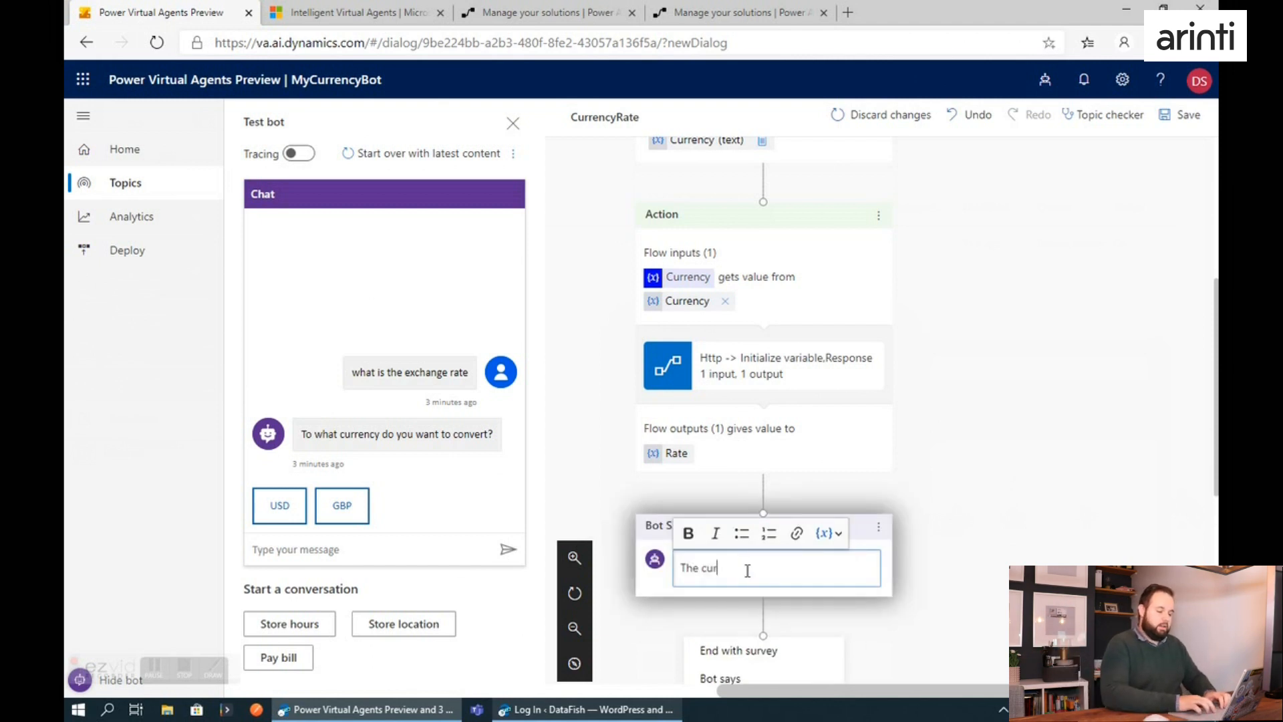
type("rency rate from EUR")
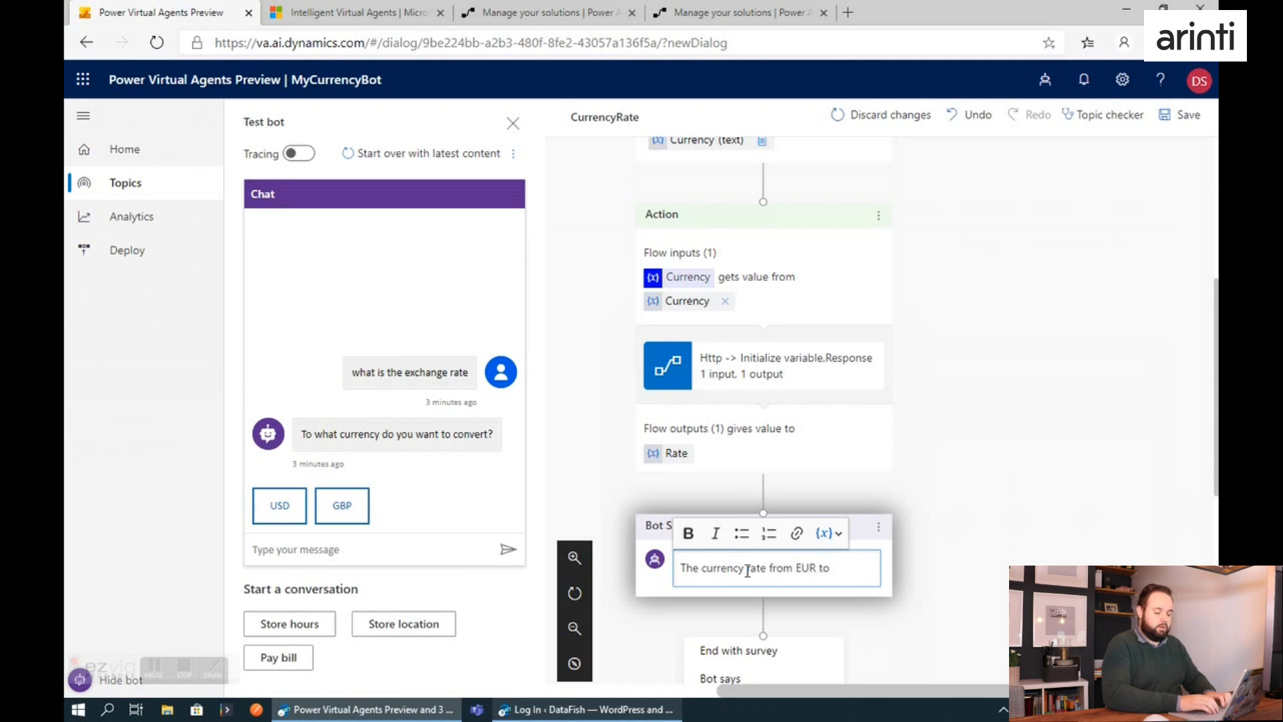
type(" to")
left_click(826, 533)
left_click(847, 560)
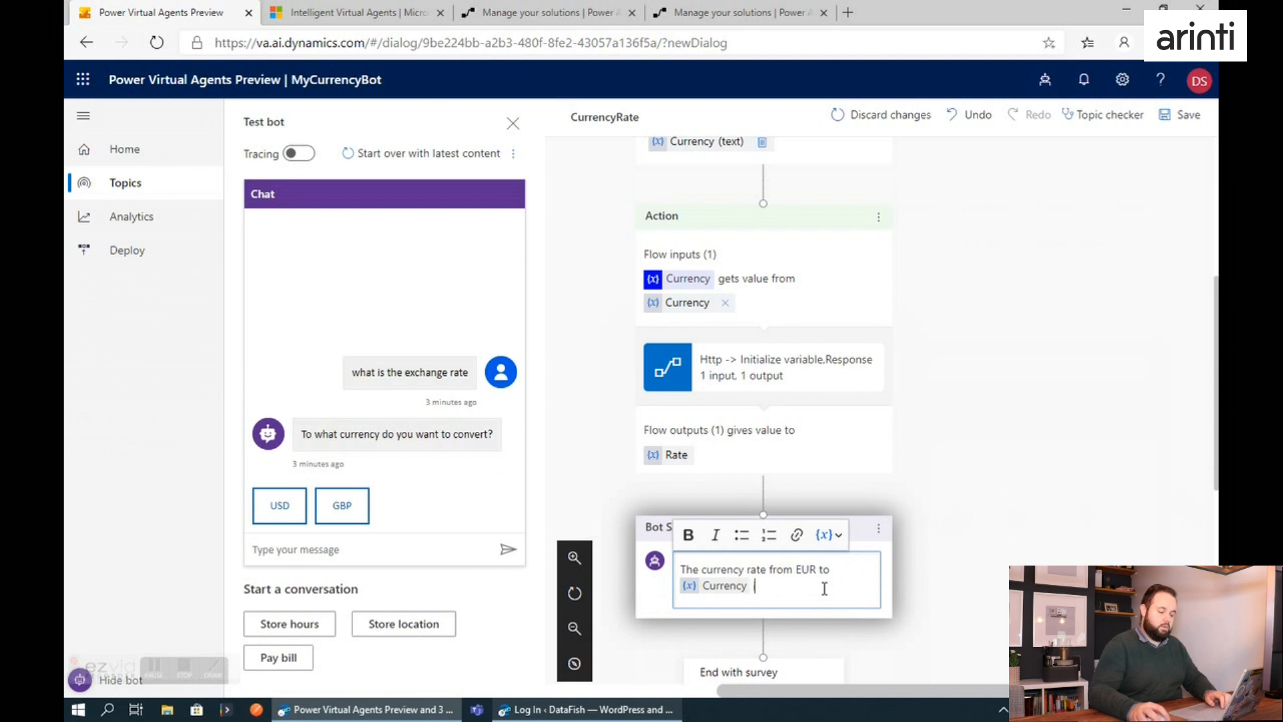
left_click(826, 533)
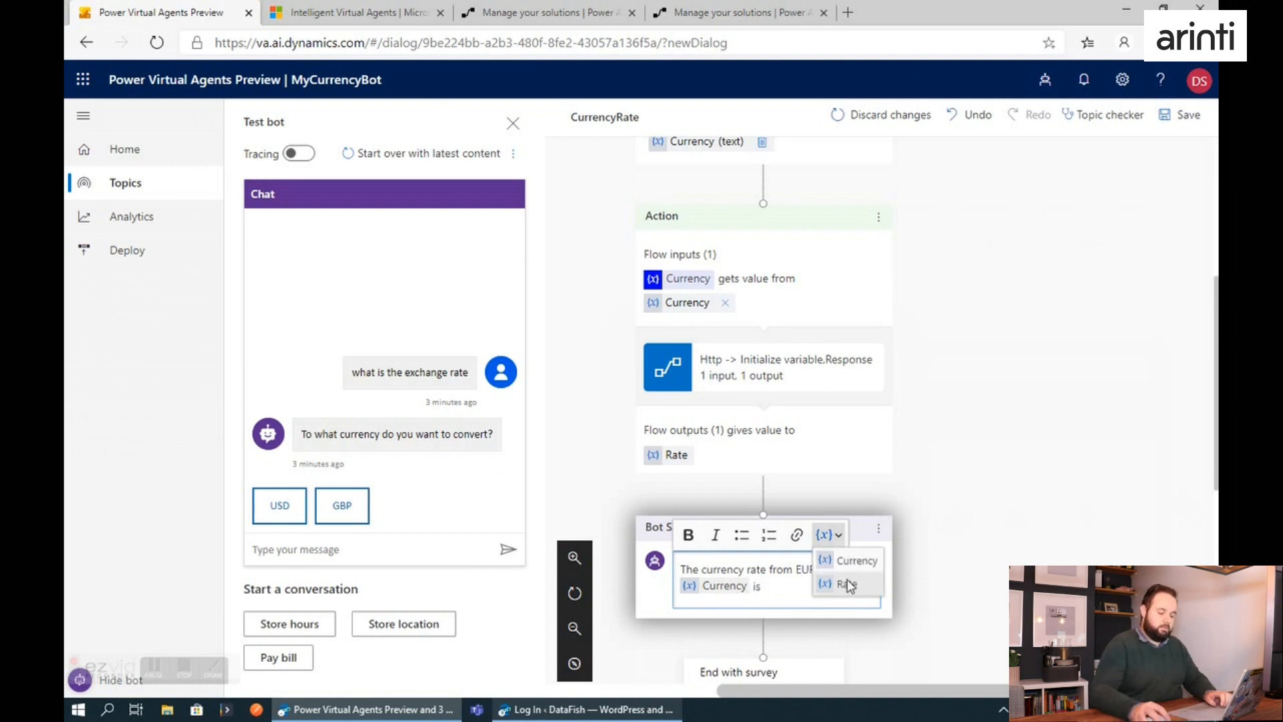
left_click(848, 583)
scroll(868, 576, "down", 3)
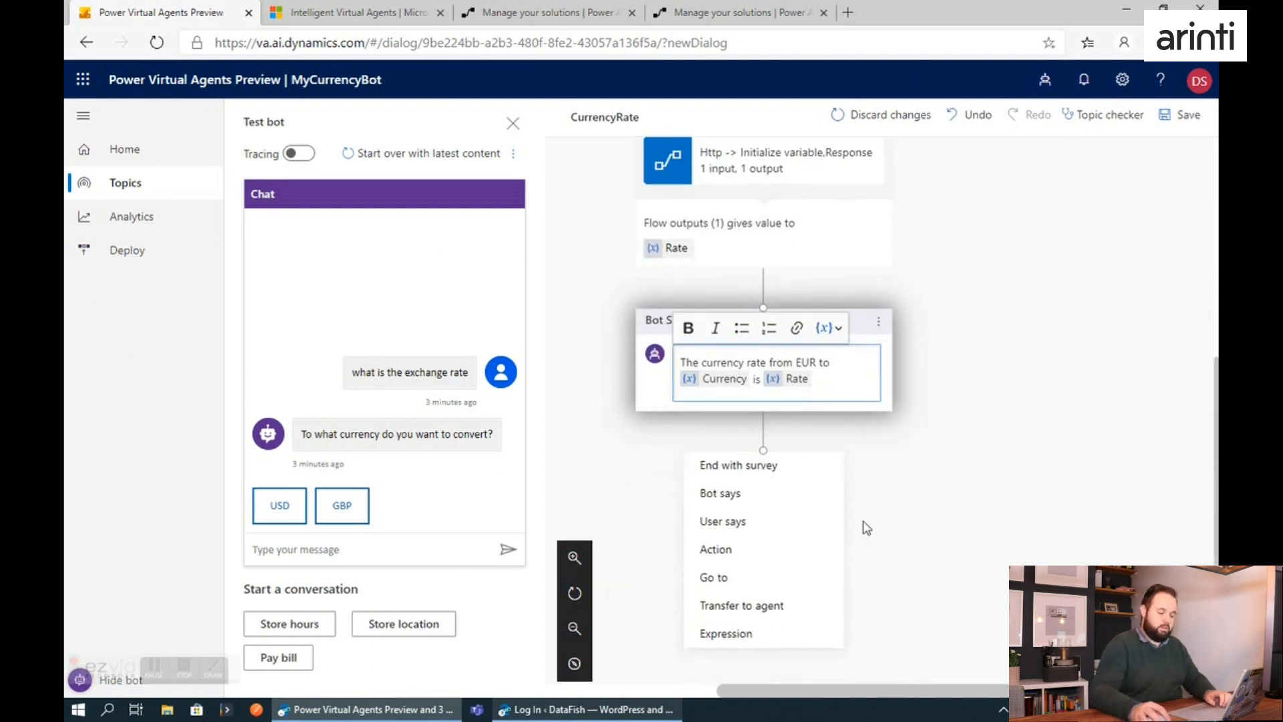
left_click(736, 462)
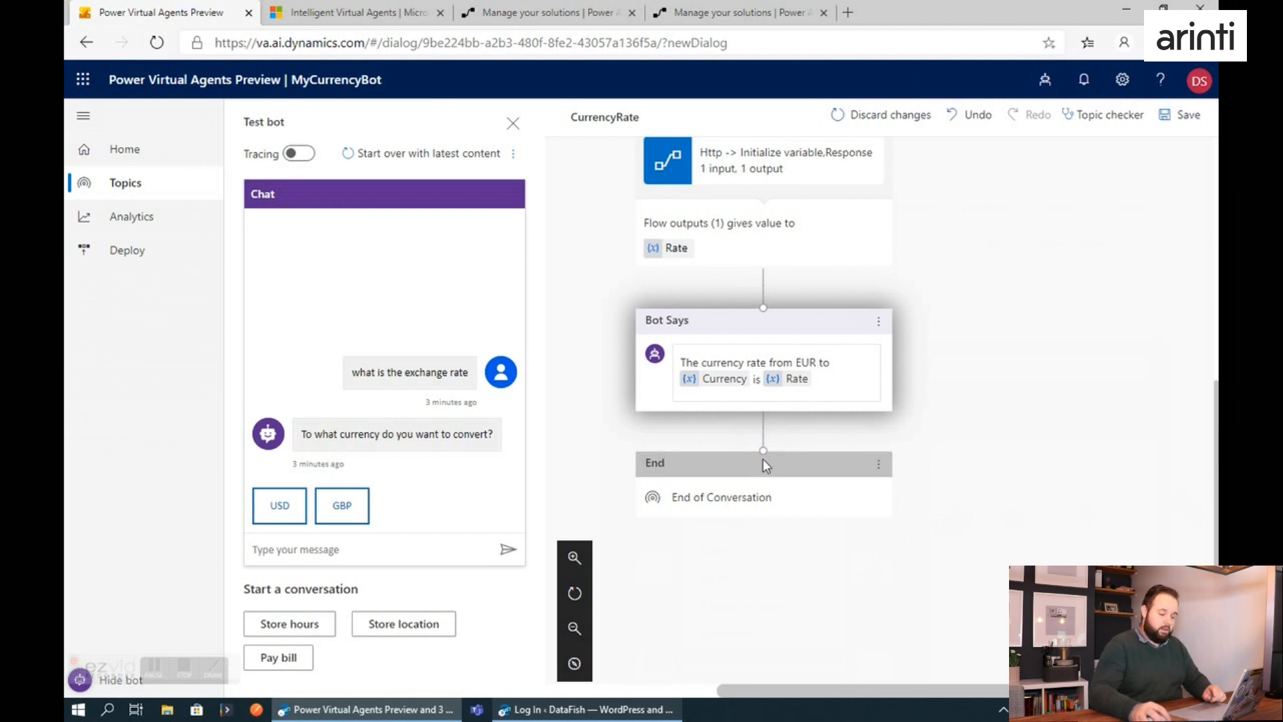
Add a blank user response to the question "To what currency do you want to convert?".
scroll(763, 459, "up", 3)
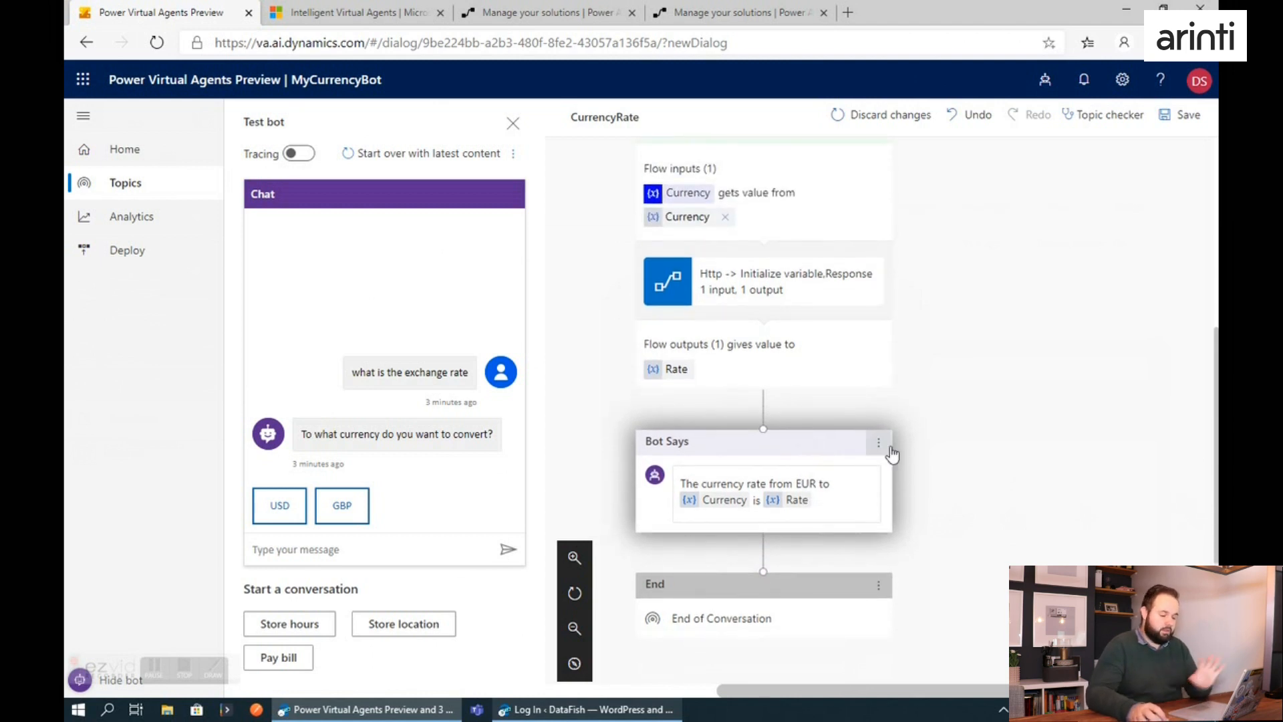
scroll(893, 447, "up", 5)
scroll(924, 411, "up", 2)
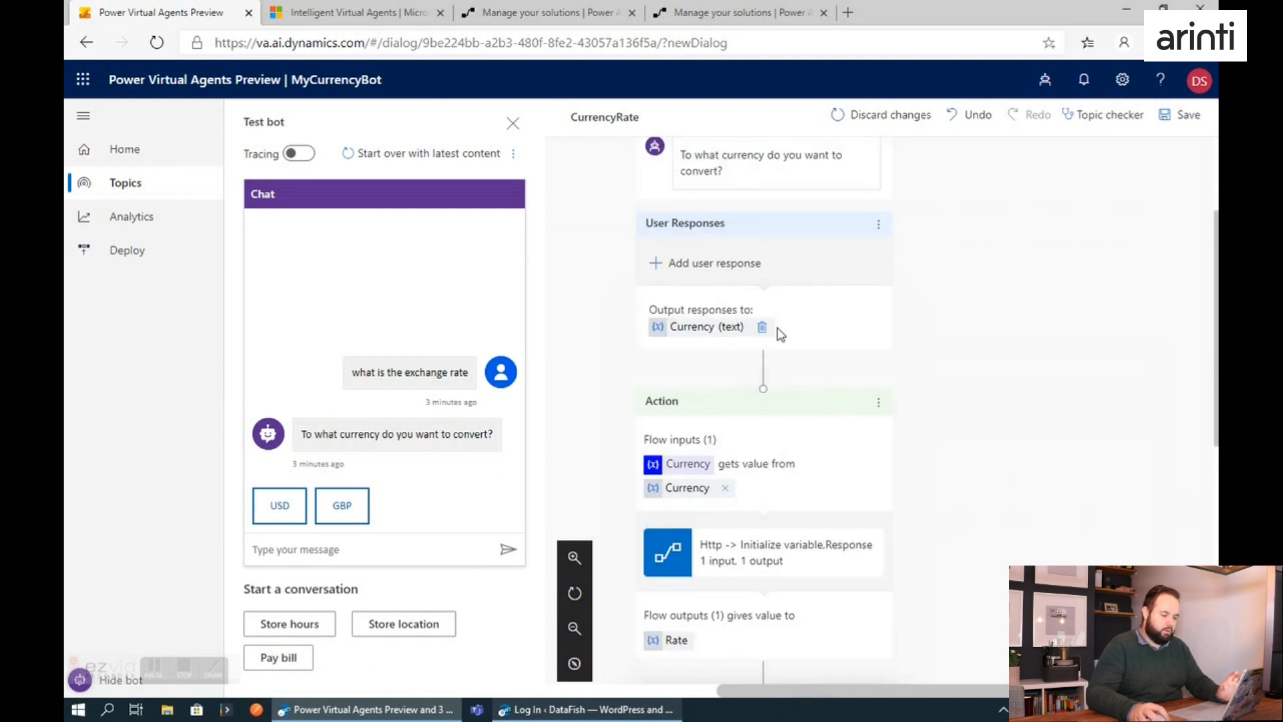
left_click(714, 264)
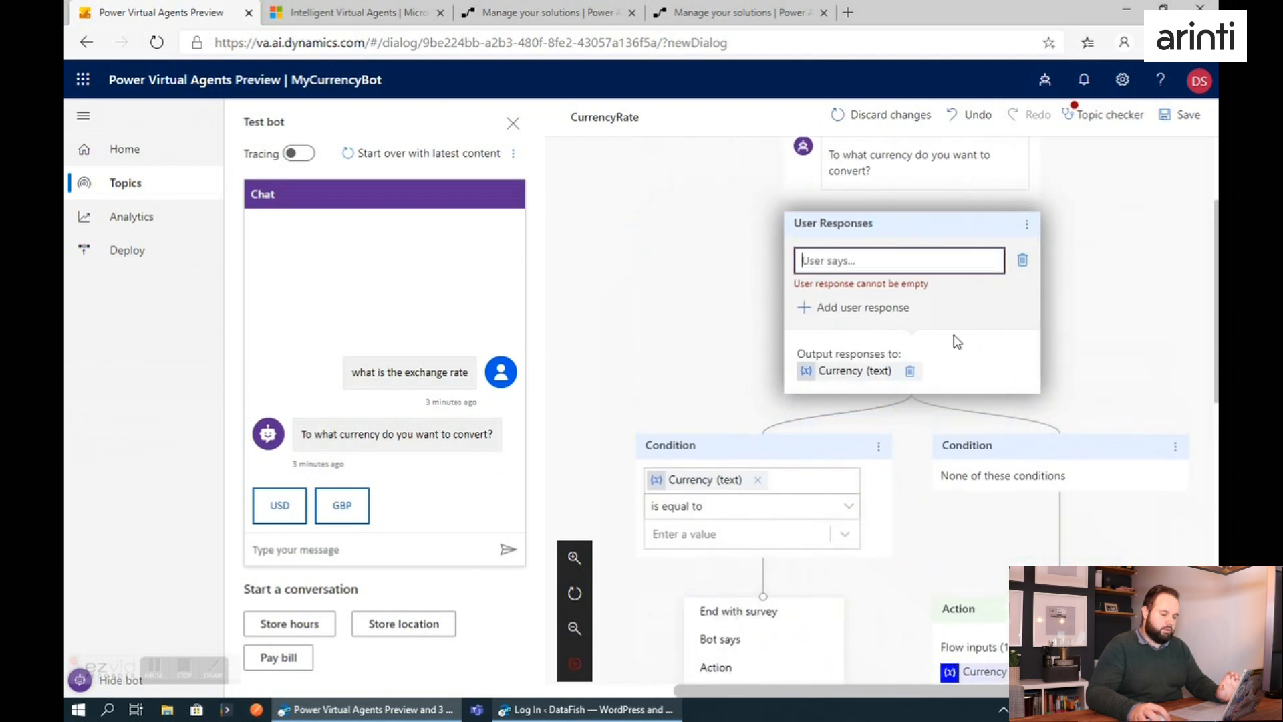
left_click(890, 261)
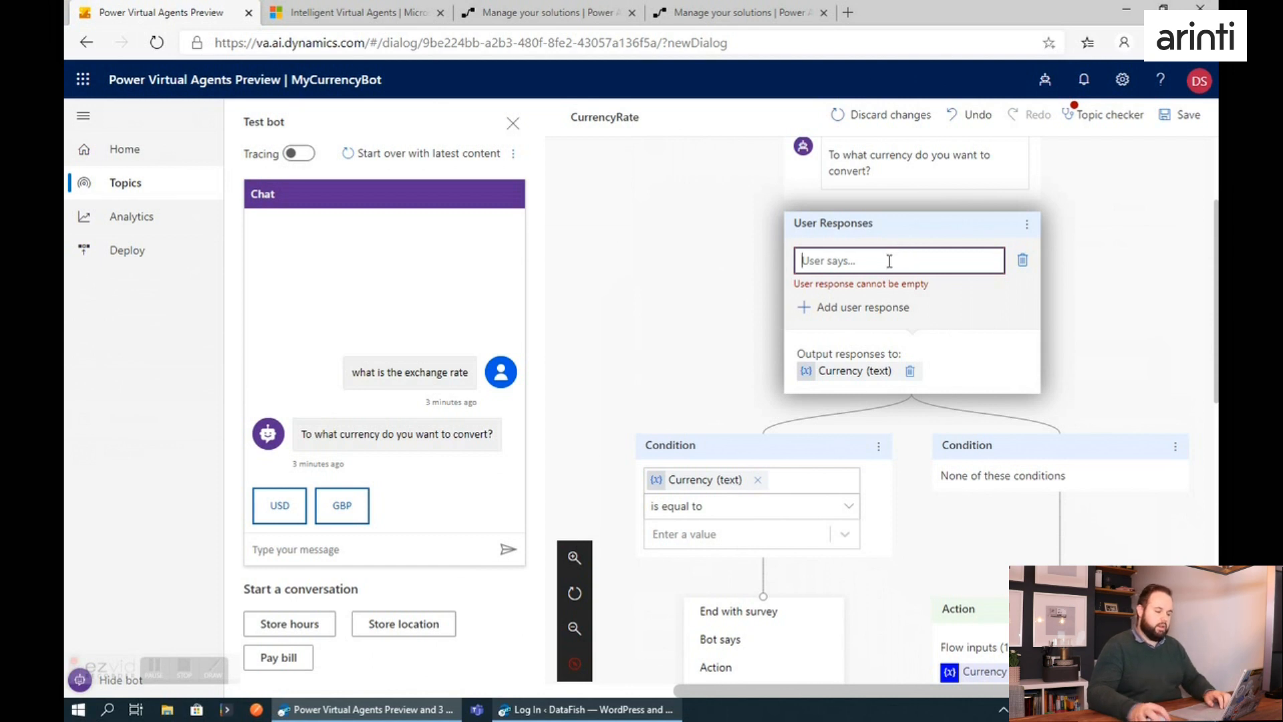
Try removing the "None of these conditions" branch below the user responses, and undo its removal.
left_click_drag(1027, 690, 1091, 691)
scroll(1061, 388, "up", 1)
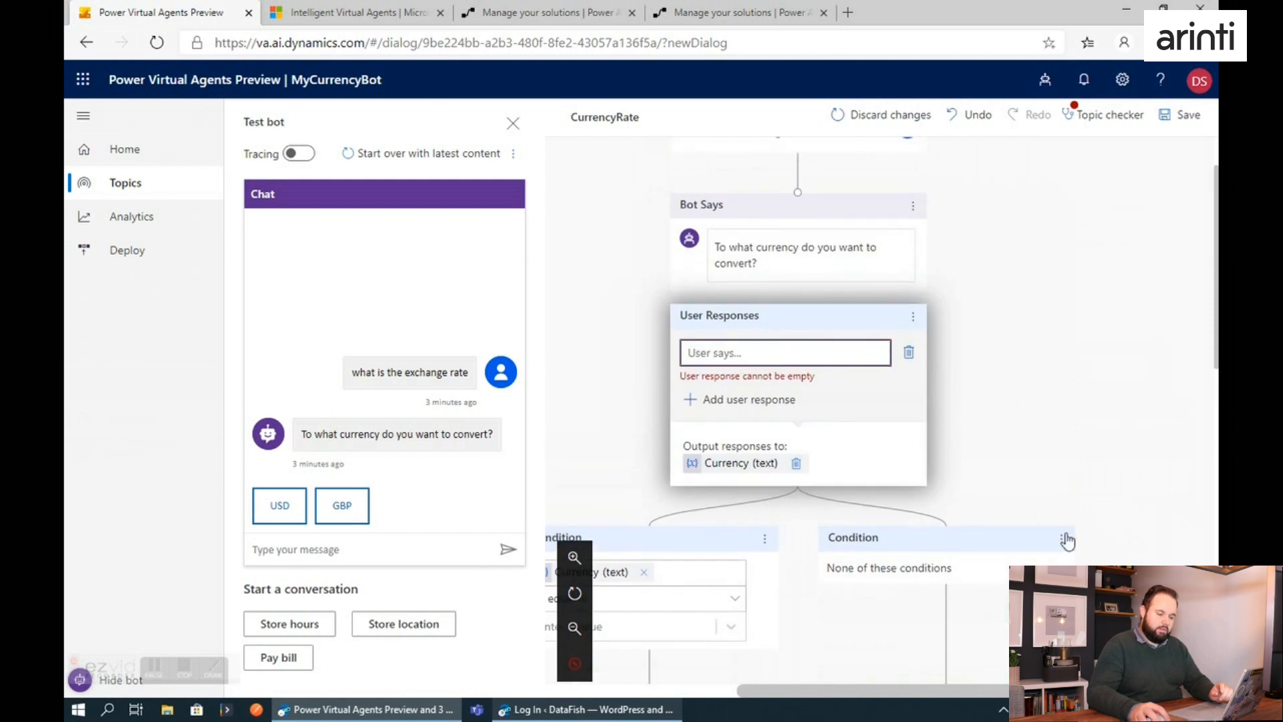
scroll(1065, 539, "up", 1)
scroll(948, 532, "down", 1)
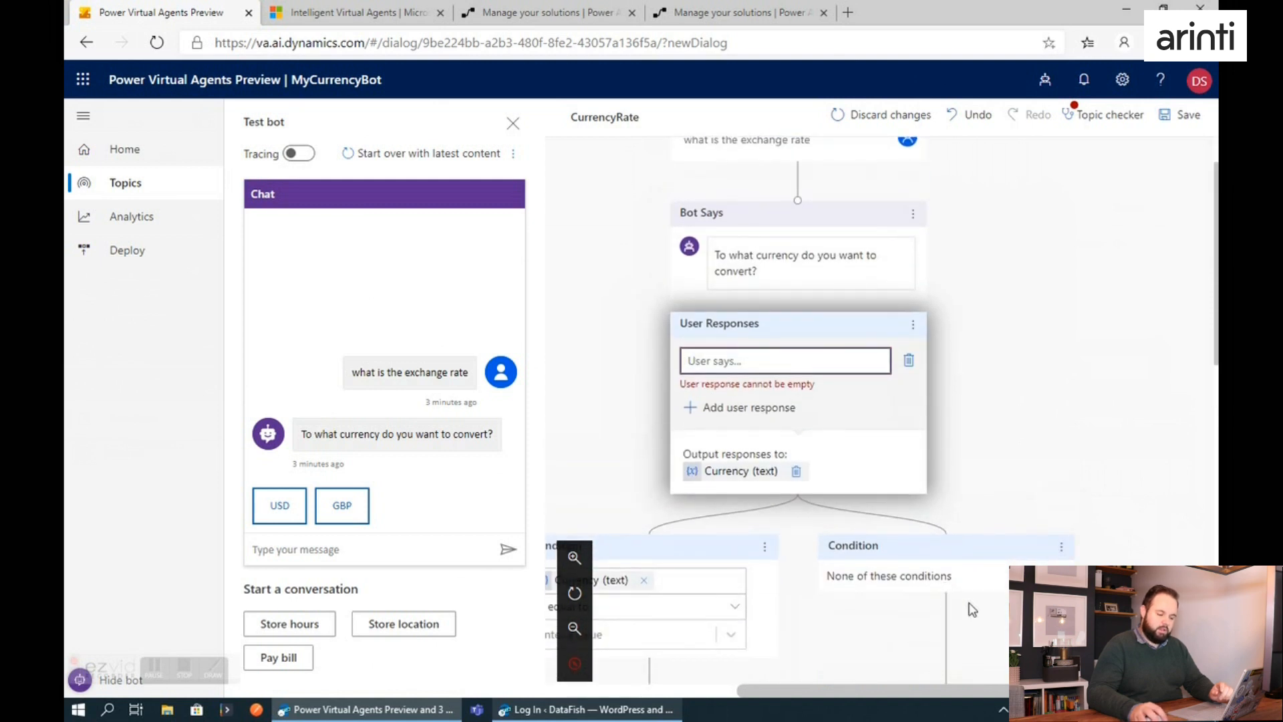
scroll(969, 610, "down", 1)
left_click_drag(948, 608, 798, 264)
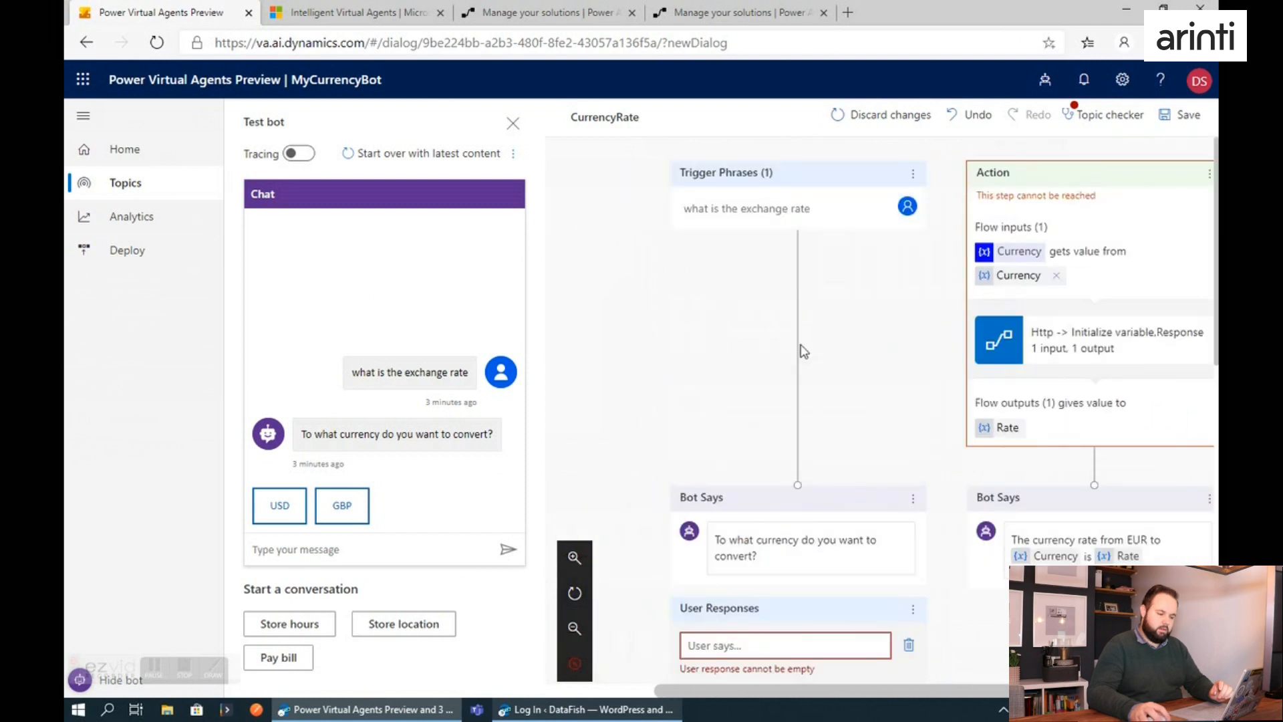
scroll(936, 308, "down", 3)
scroll(888, 358, "up", 3)
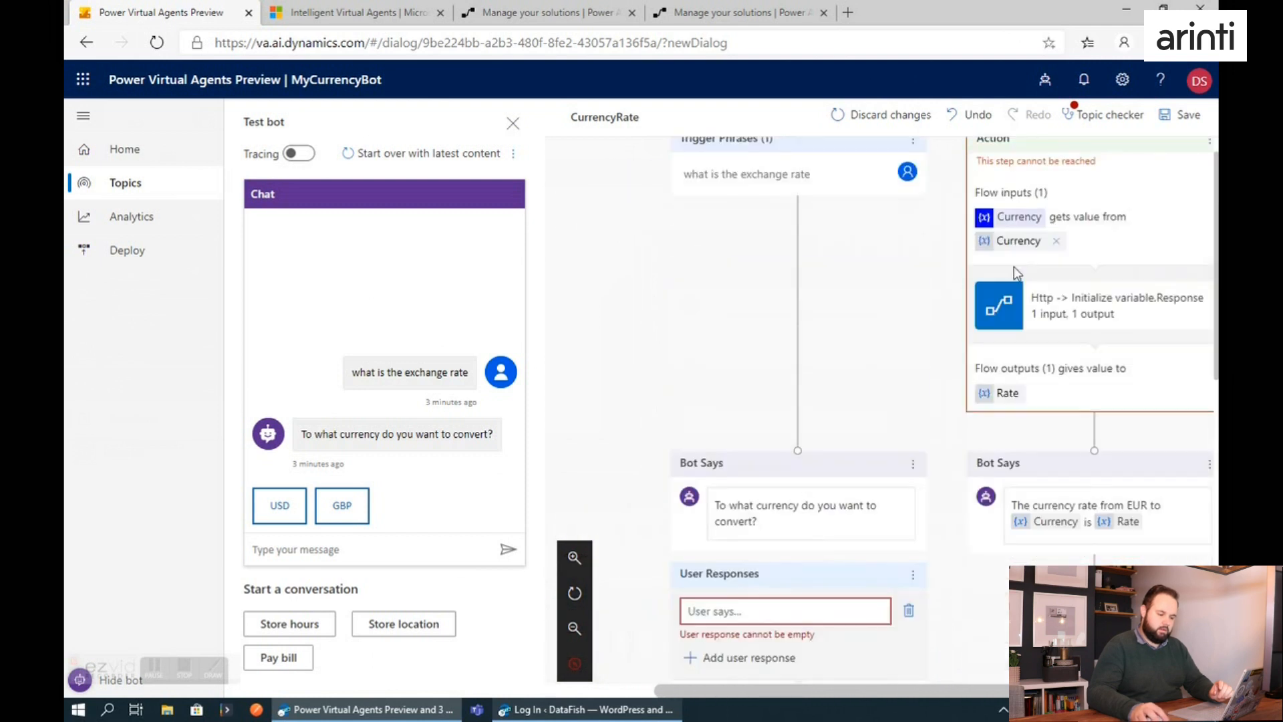
left_click_drag(1092, 178, 908, 482)
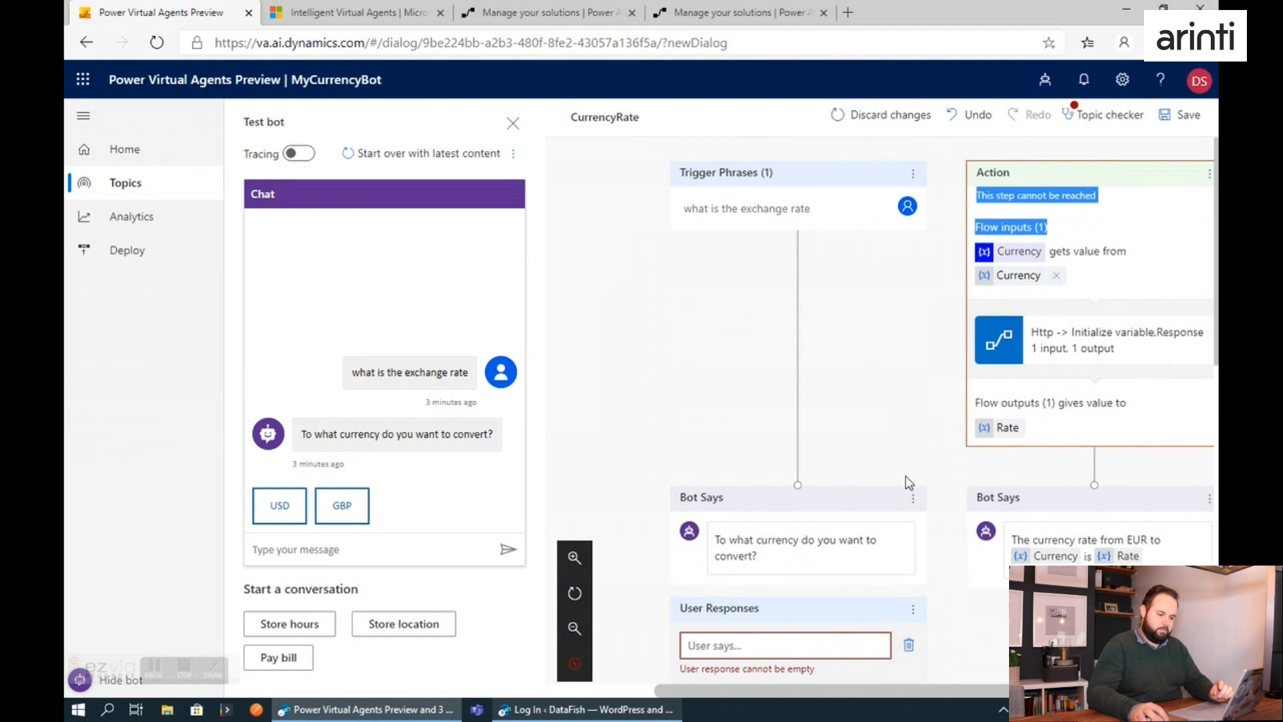
left_click(887, 416)
scroll(909, 411, "down", 3)
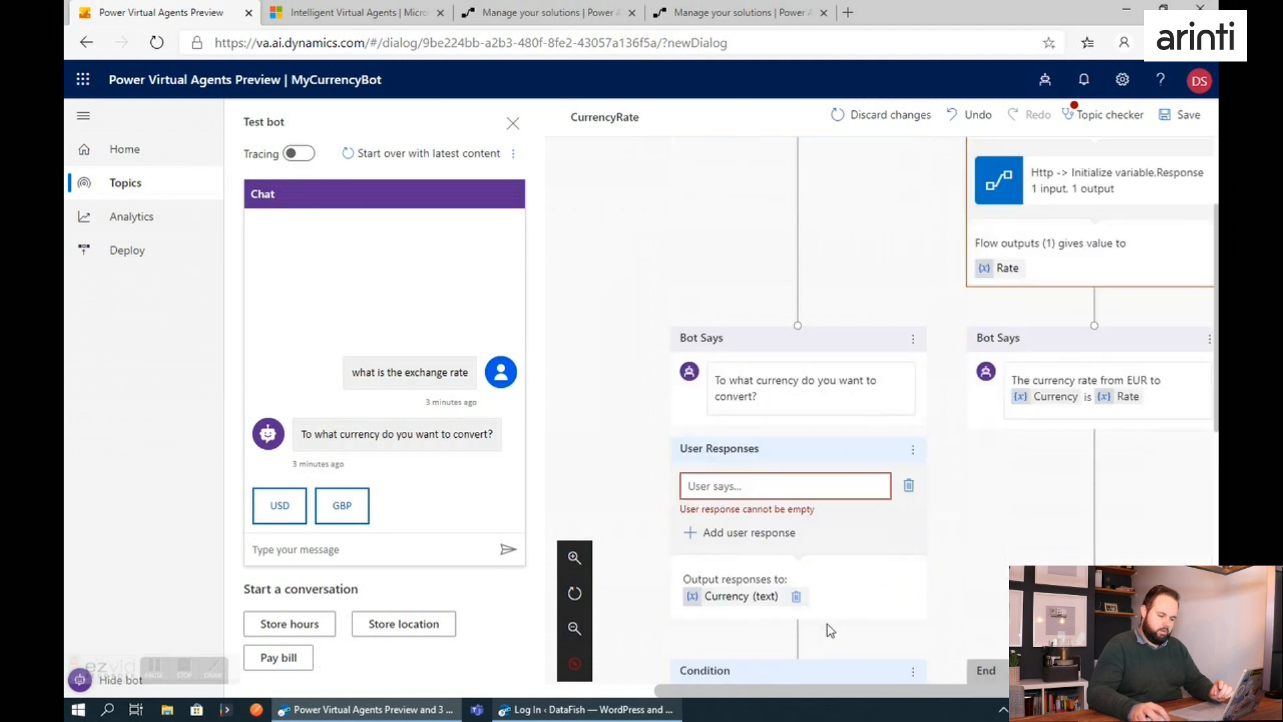
left_click(972, 114)
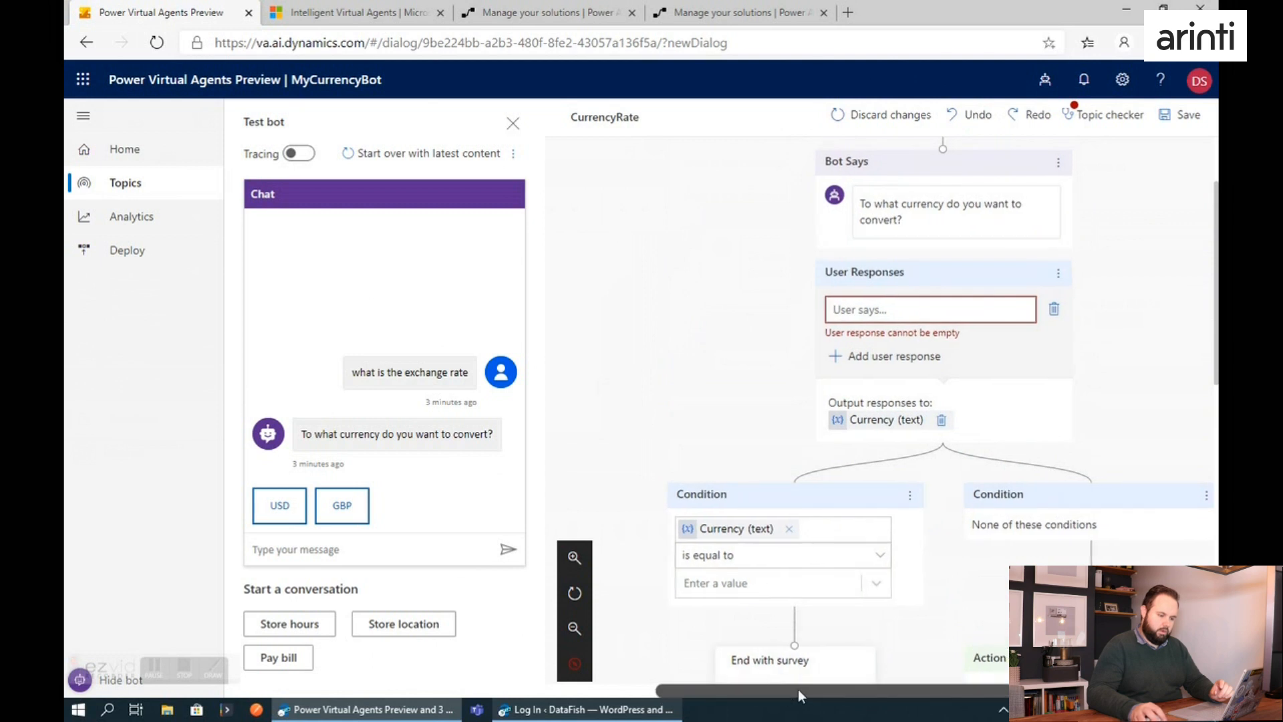
Try linking the "None of these conditions" branch back to the currency question, and undo the link.
left_click_drag(798, 688, 924, 689)
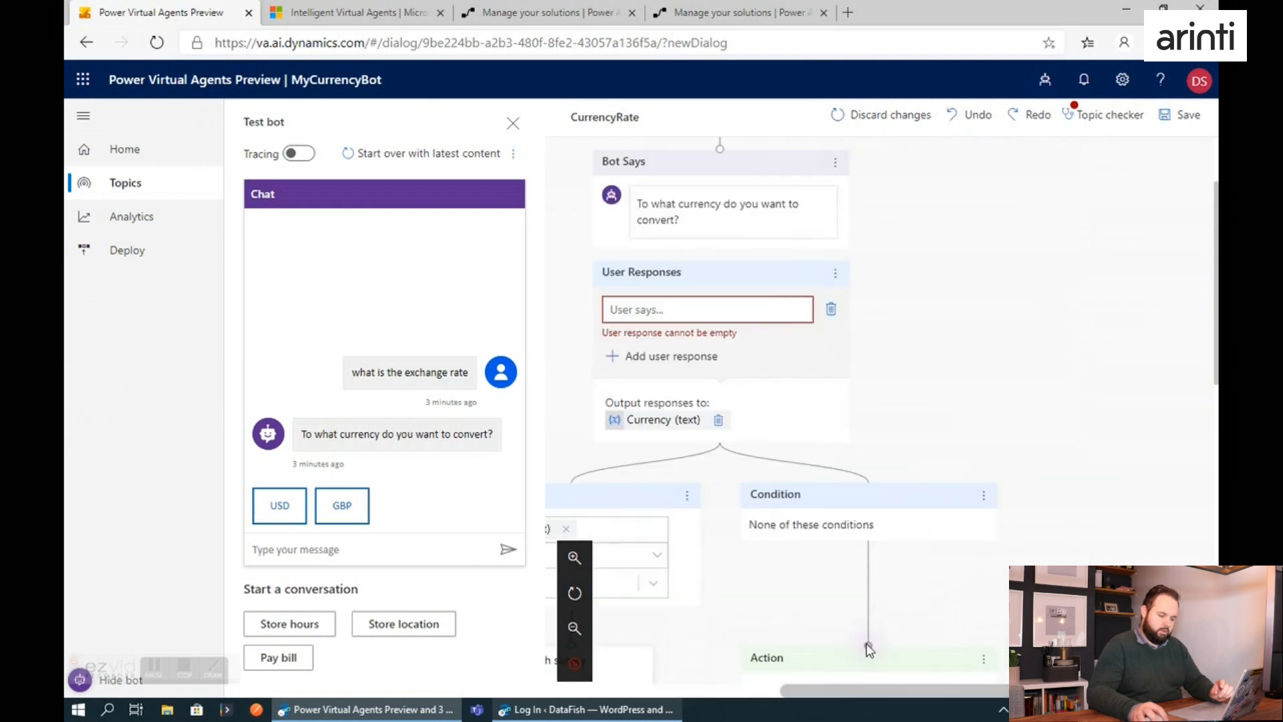
left_click_drag(866, 643, 719, 189)
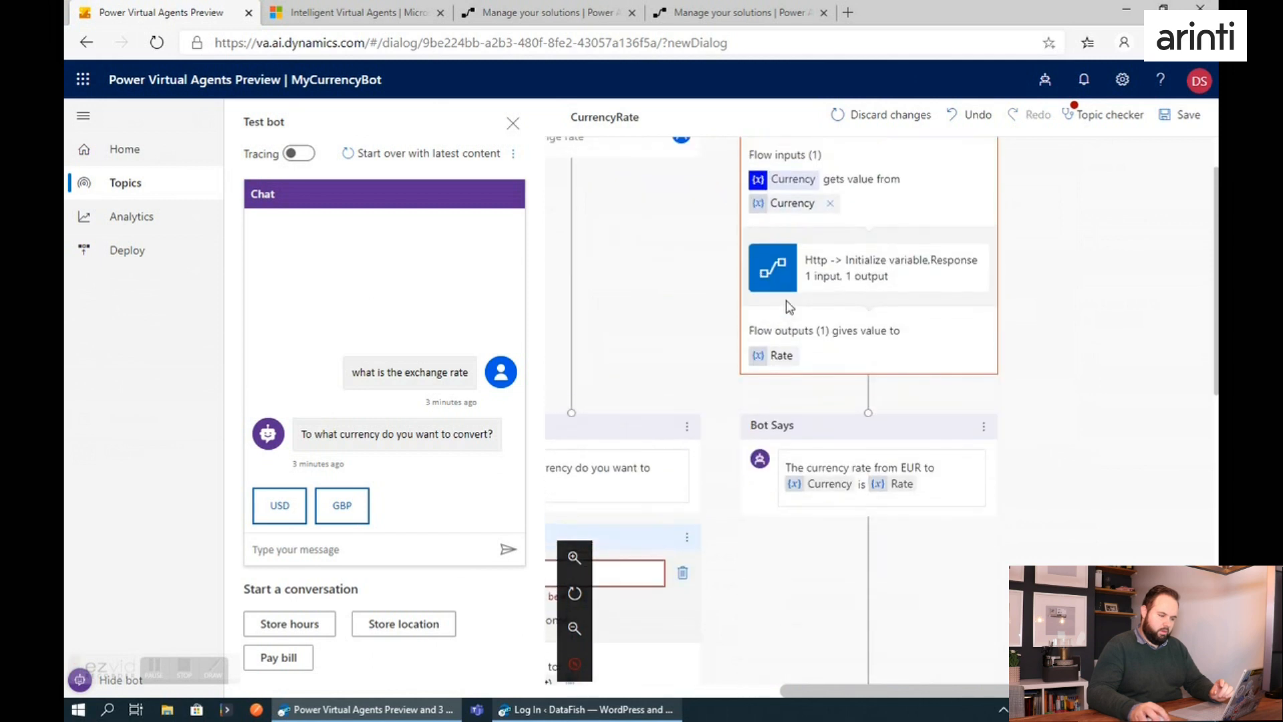
left_click(976, 117)
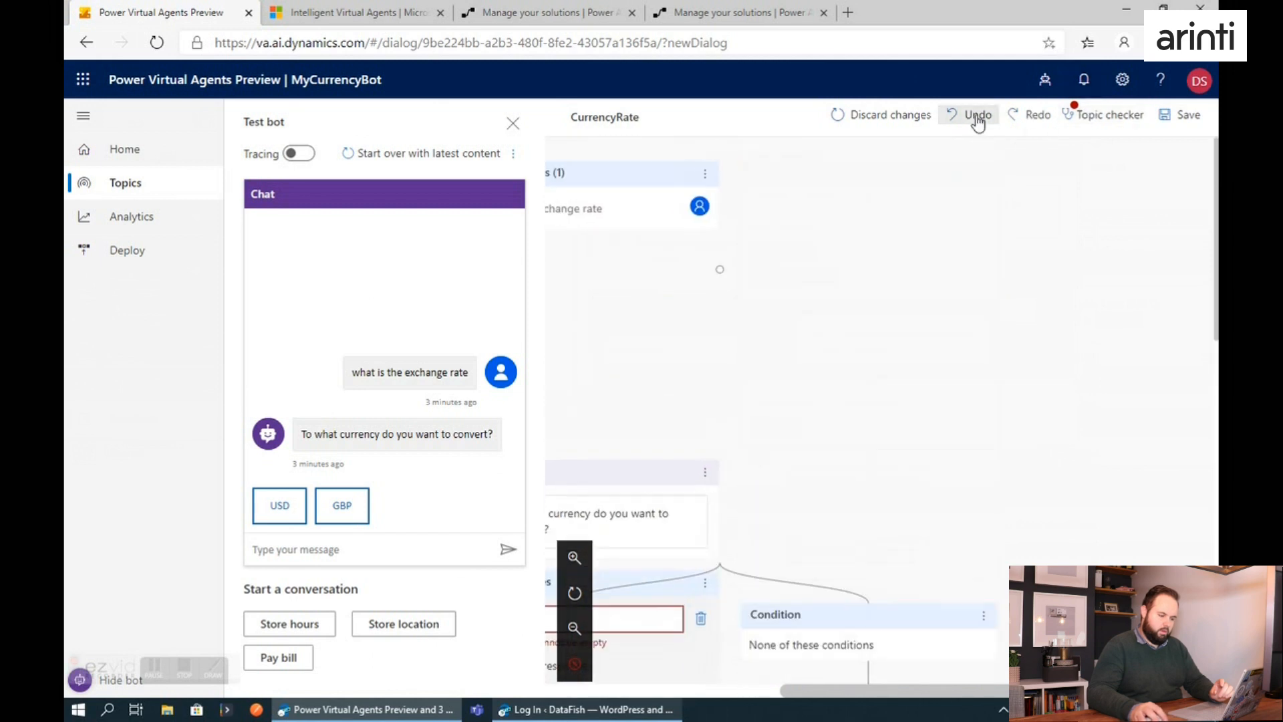
Try joining the empty Currency condition branch to the flow action below "None of these conditions".
scroll(896, 394, "down", 5)
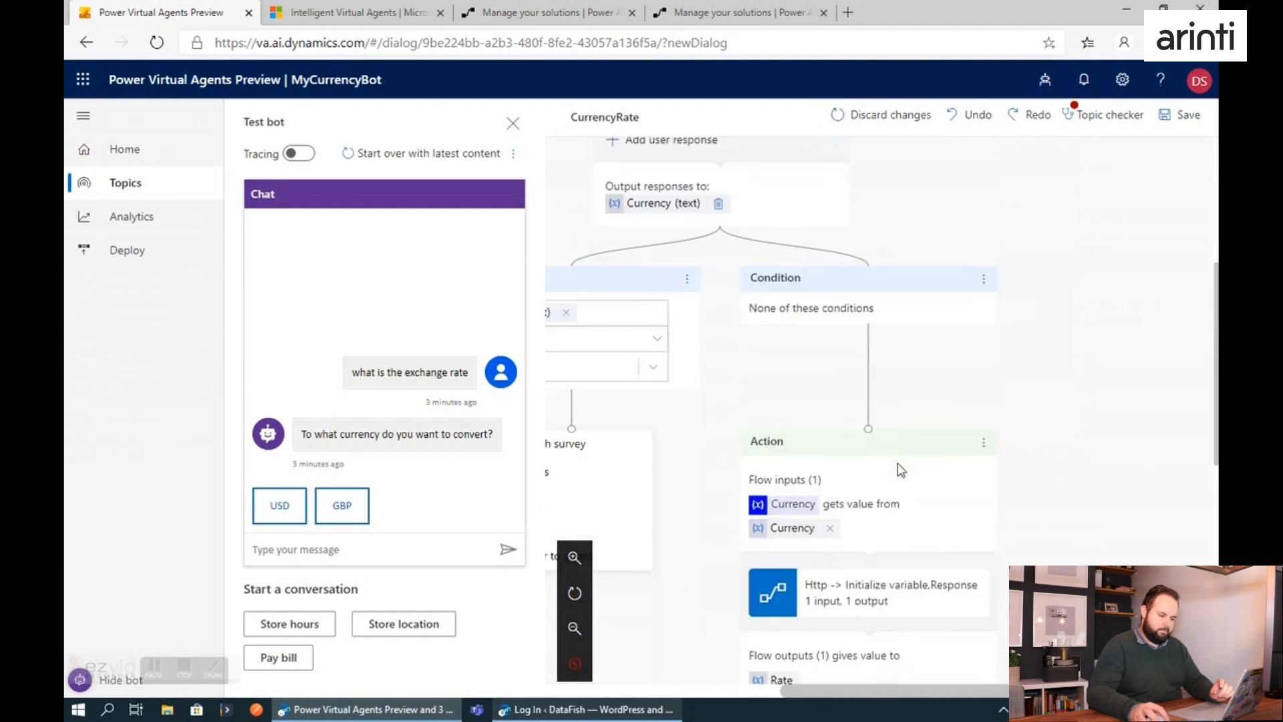
scroll(896, 541, "down", 2)
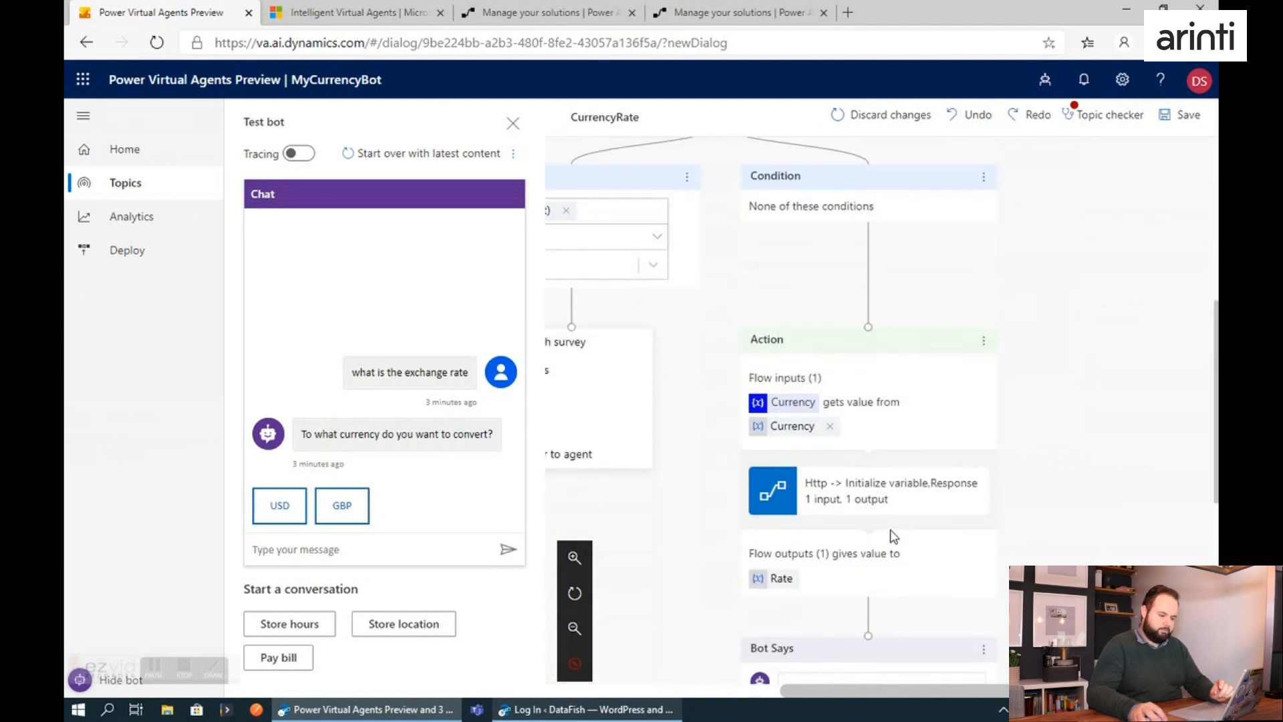
scroll(894, 543, "up", 2)
left_click_drag(878, 691, 793, 694)
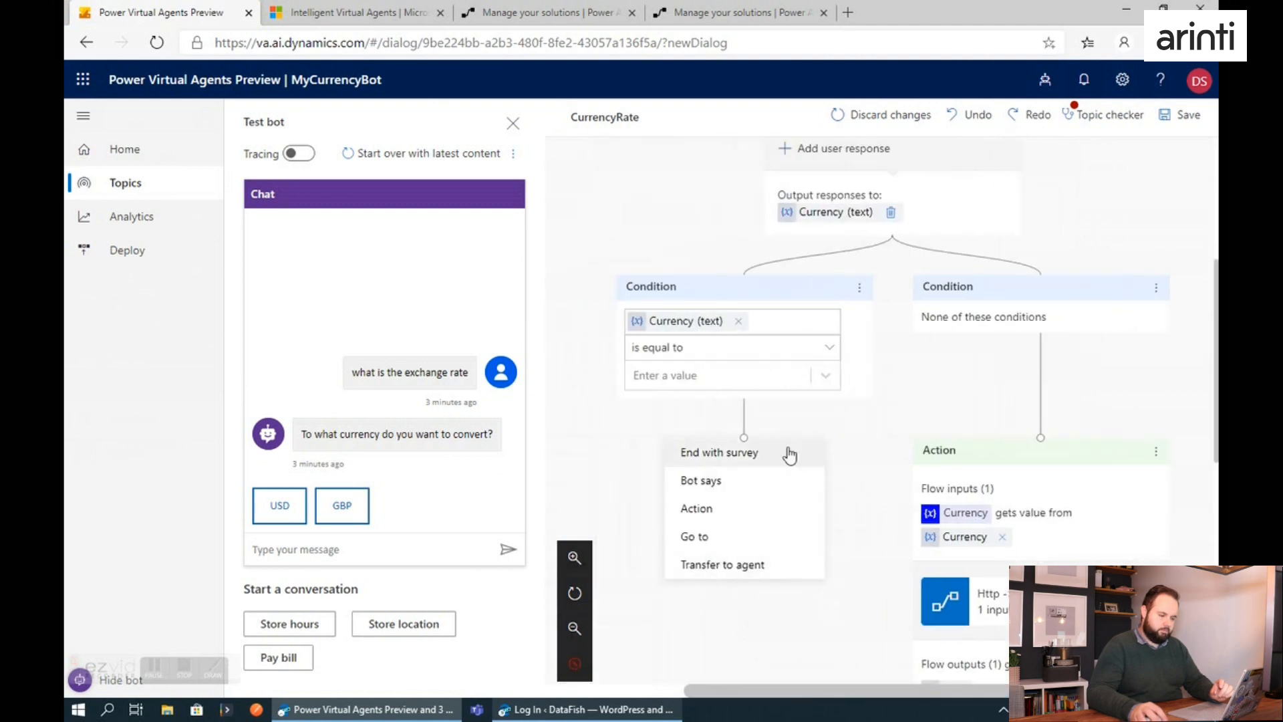
left_click_drag(745, 439, 1041, 438)
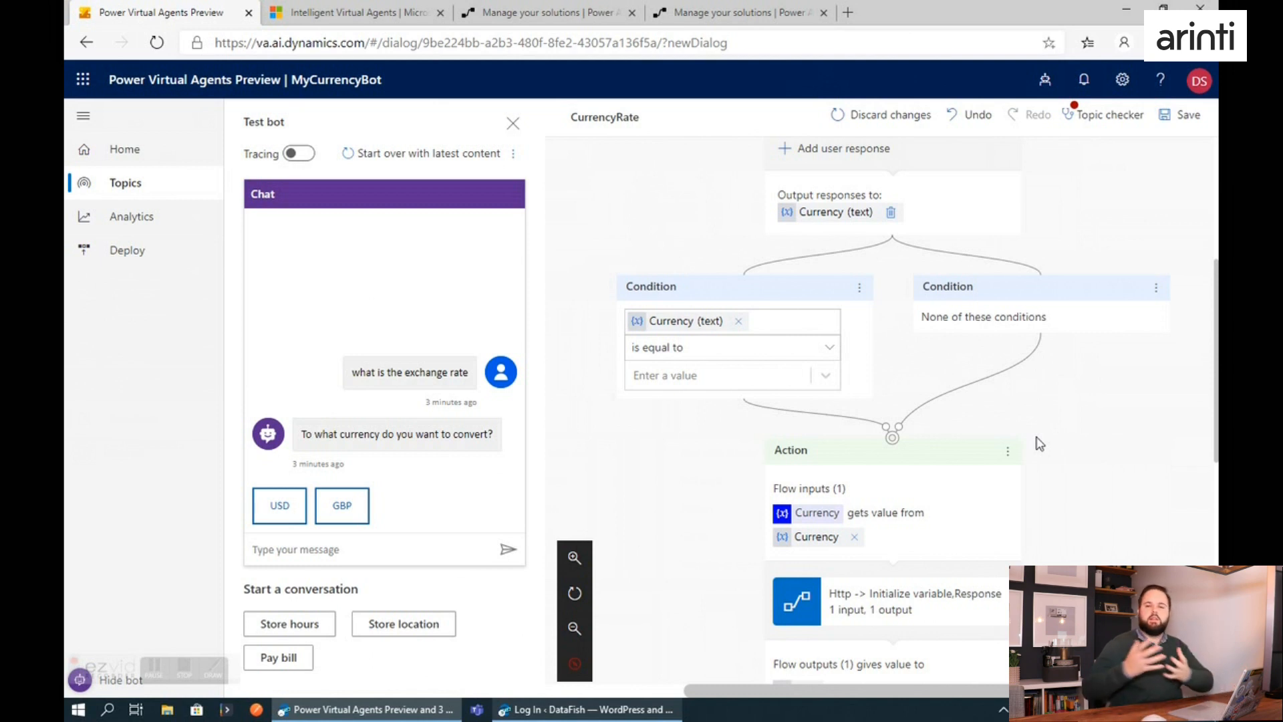
Undo the branch links and the blank user response, back to the currency question leading directly to the flow action.
left_click_drag(886, 427, 767, 427)
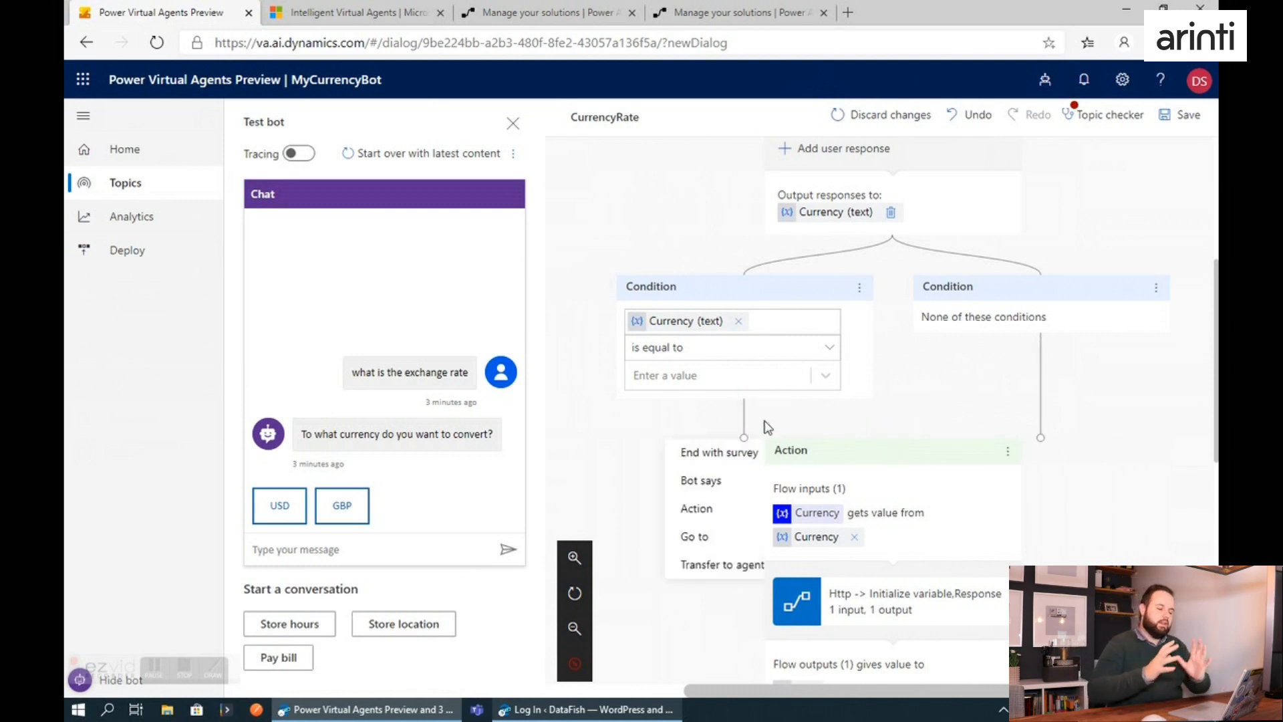
left_click(975, 114)
scroll(996, 274, "up", 2)
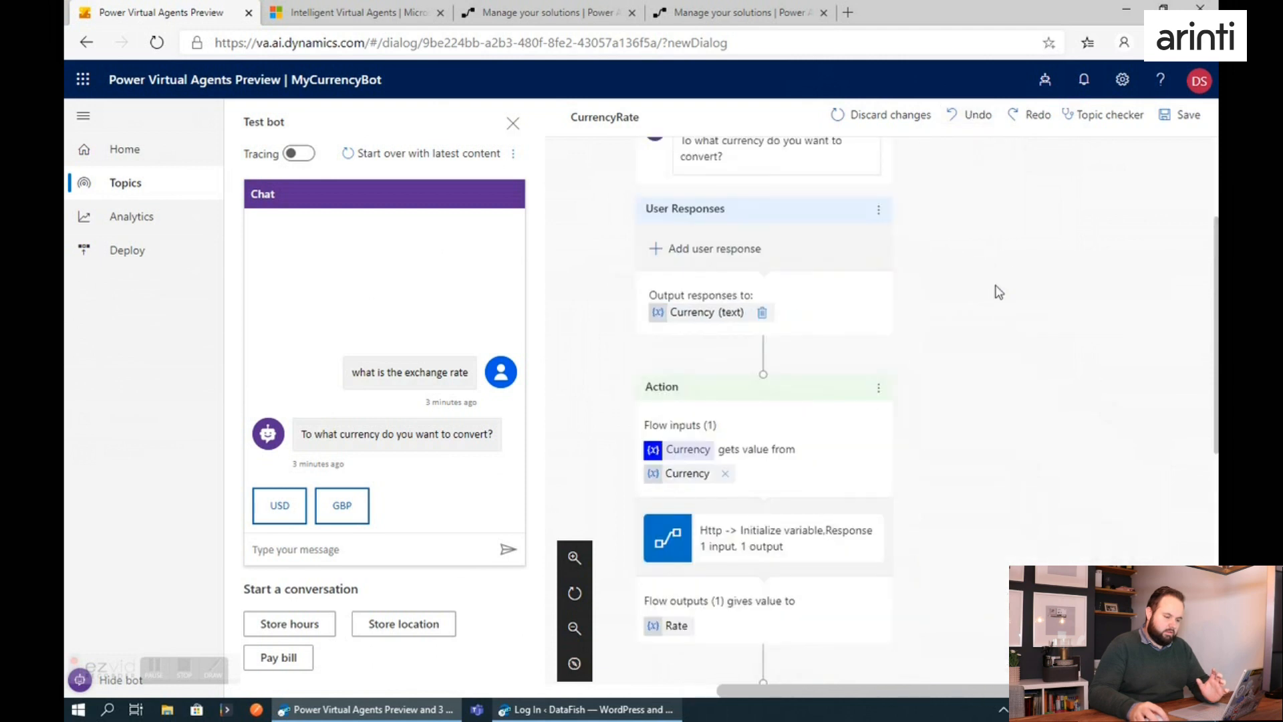
Save the CurrencyRate topic and restart the test conversation with the latest content.
scroll(801, 408, "up", 2)
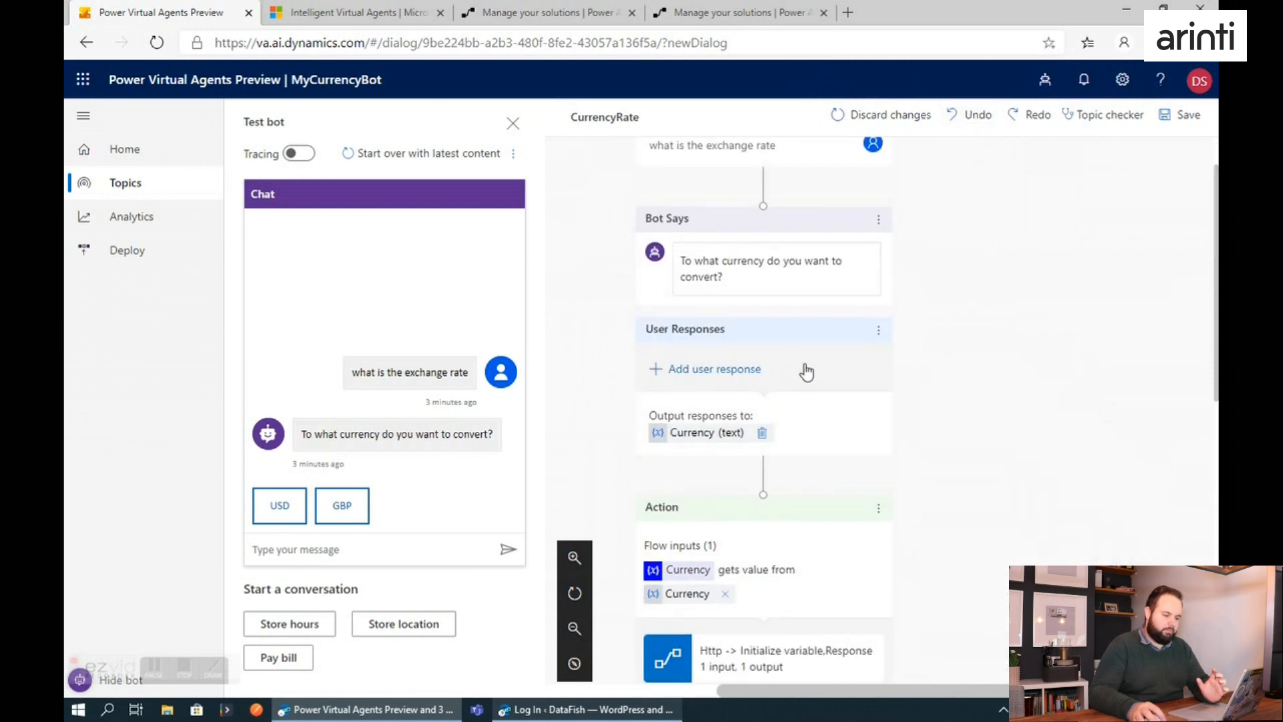
scroll(867, 481, "down", 1)
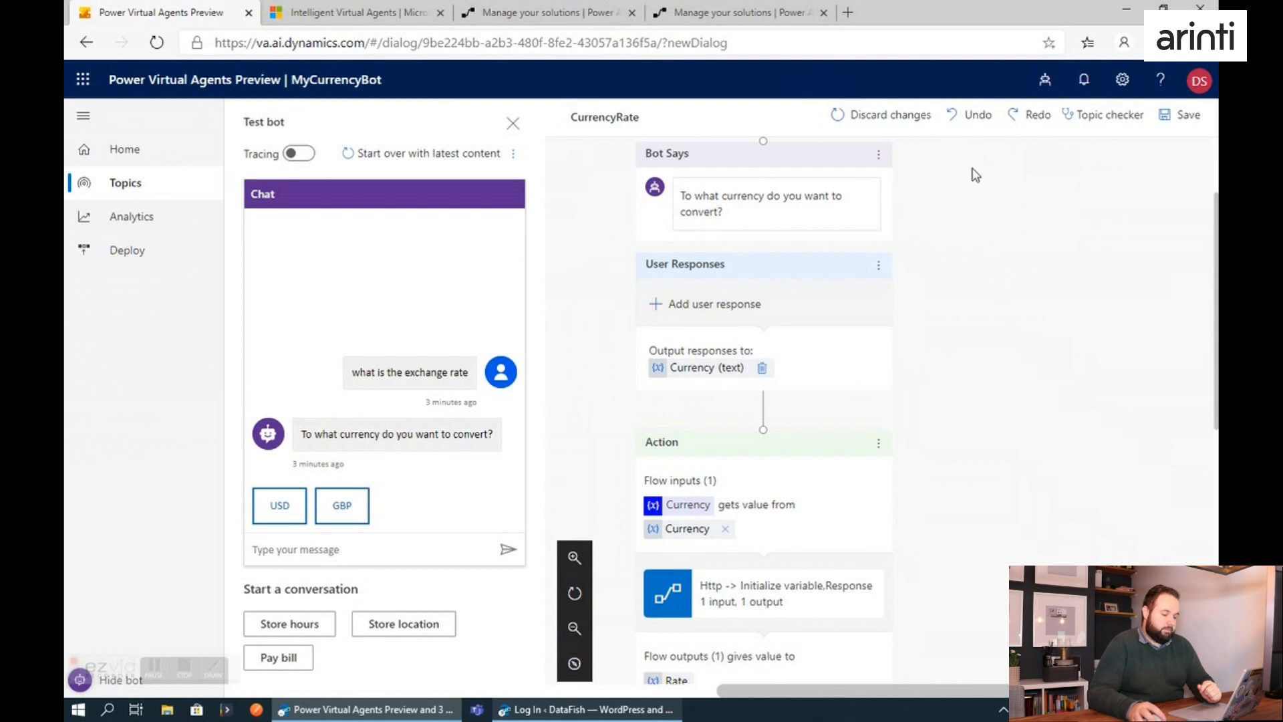
left_click(1183, 115)
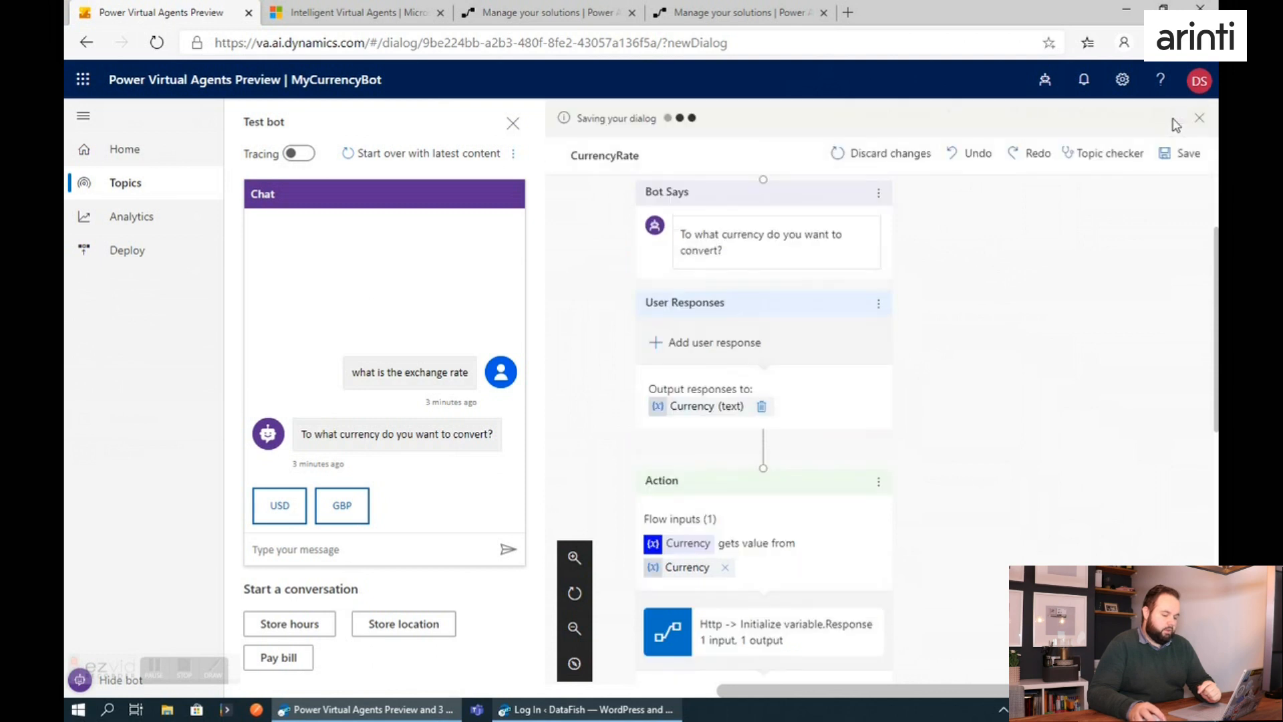
left_click(407, 160)
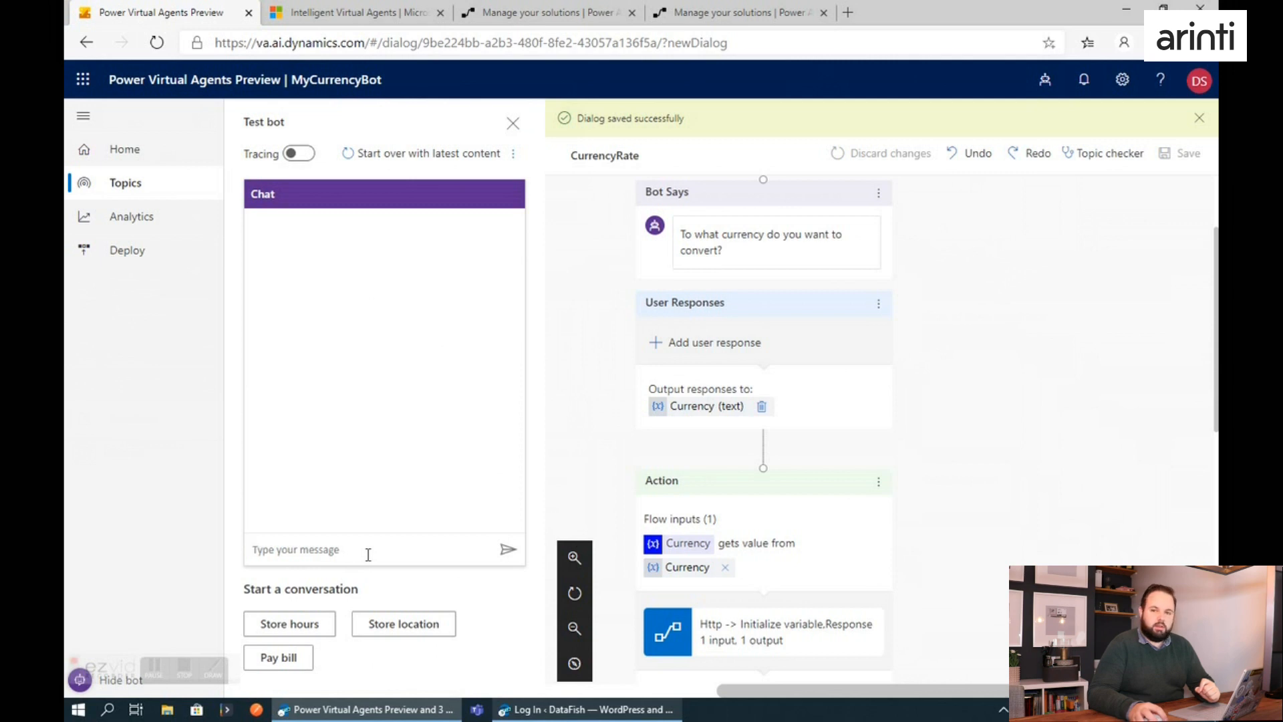
Ask the test bot "what is the exchange rate" and answer its currency question with GBP.
scroll(678, 369, "up", 2)
left_click(341, 544)
type("what is the exchange rate")
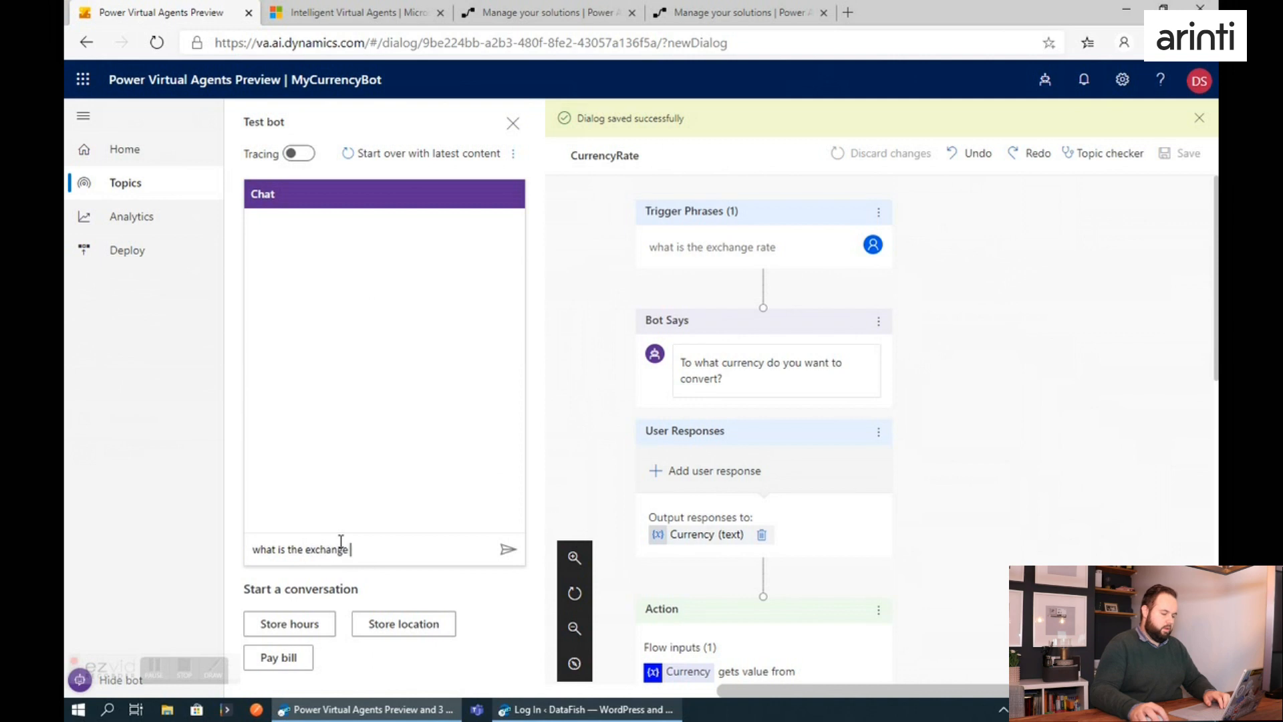
key("Return")
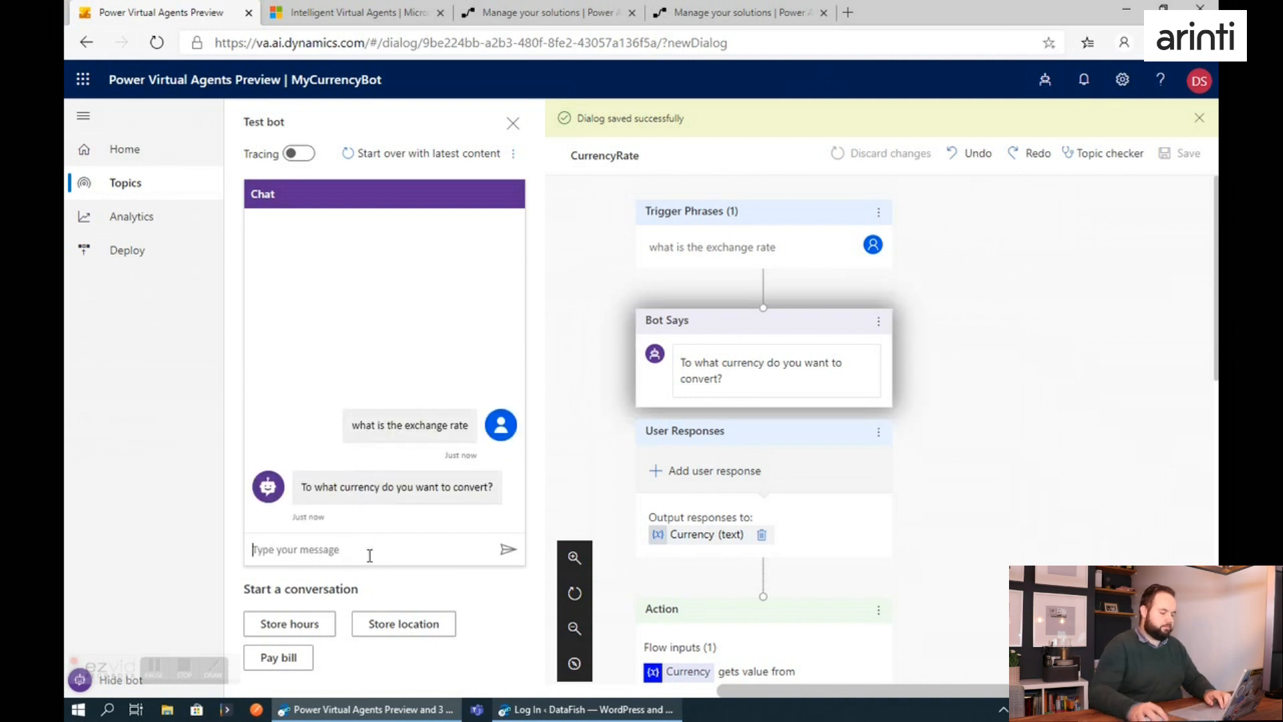
type("GBP")
key("Return")
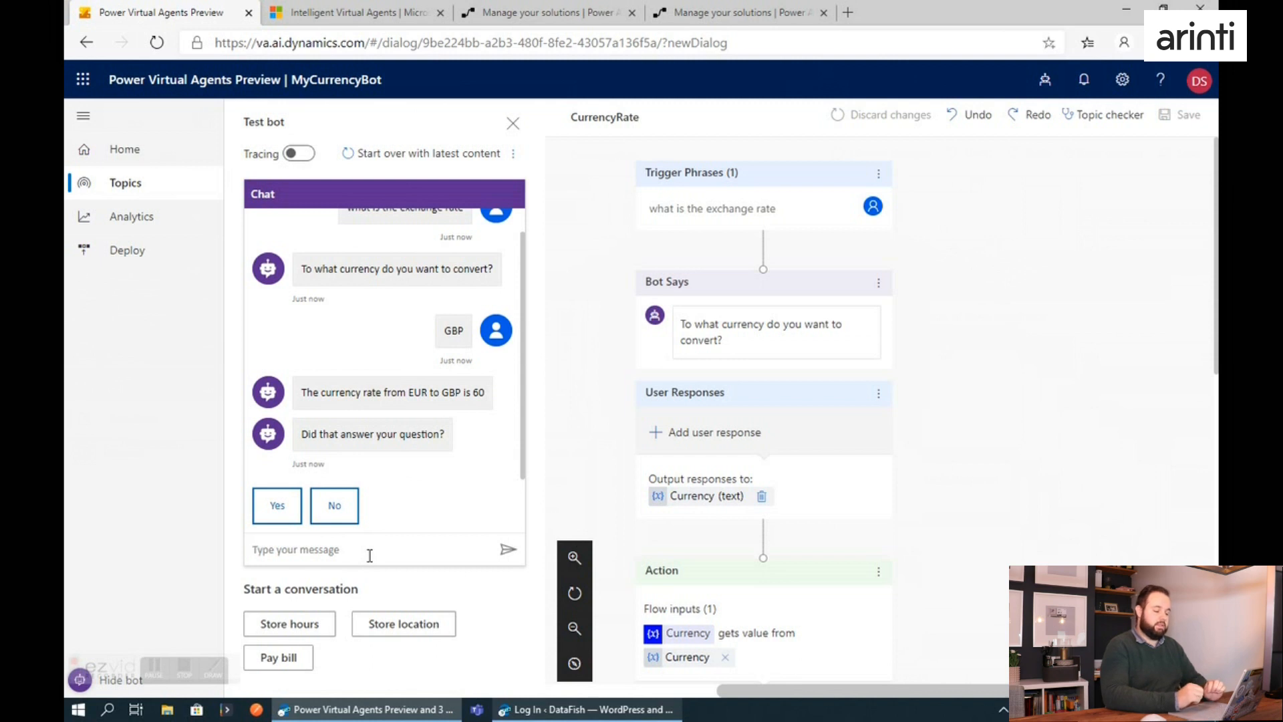
Complete the bot's closing survey with Yes and an Excellent rating, and decline further help with "No, thanks".
left_click(288, 506)
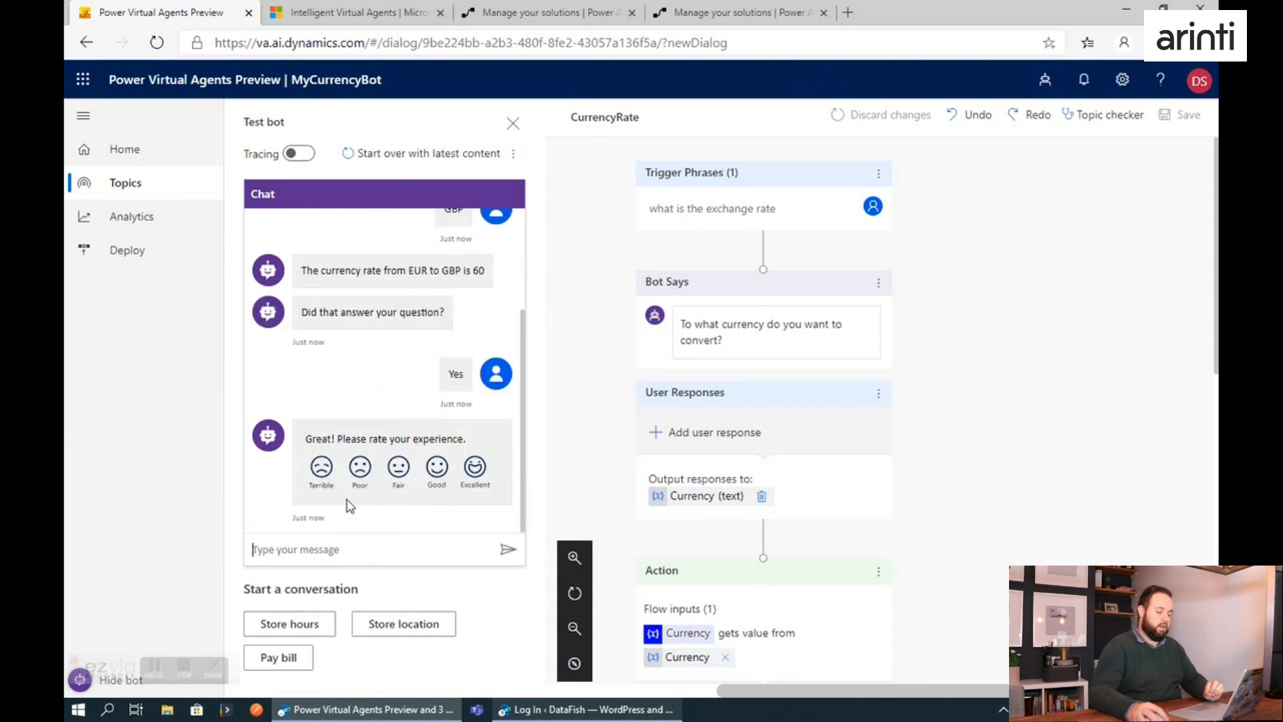
left_click(475, 466)
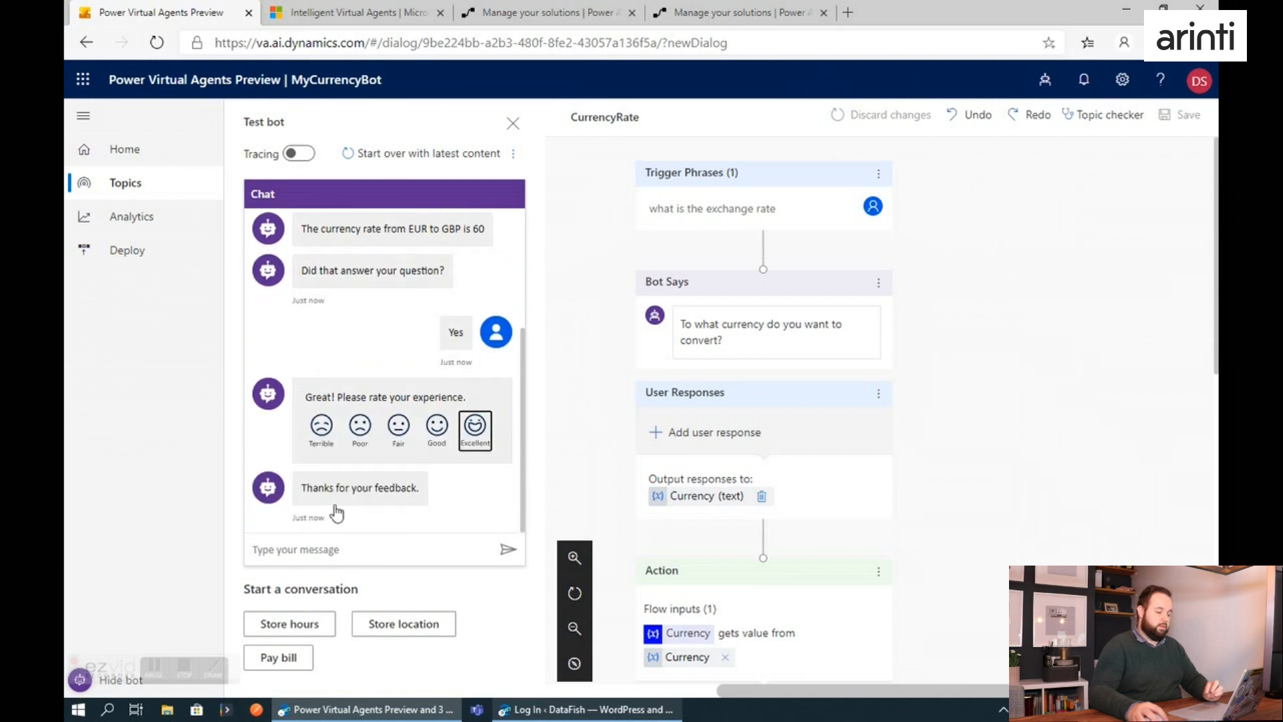
left_click(362, 509)
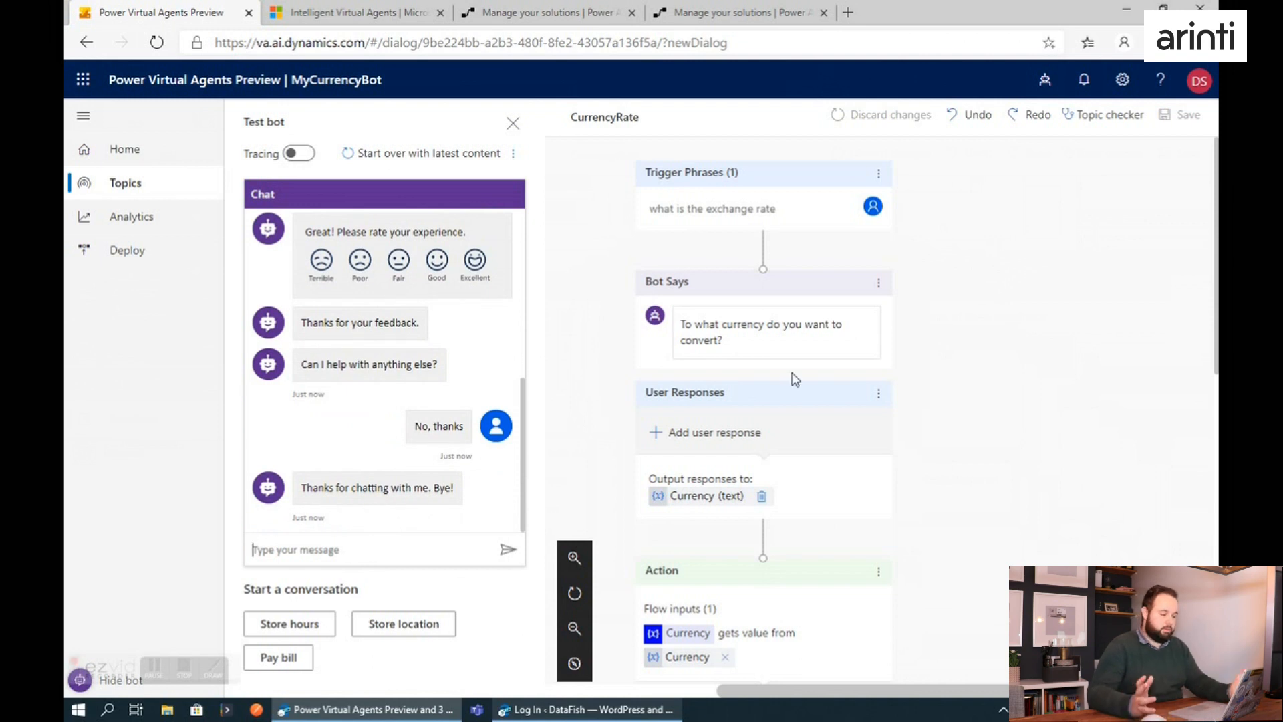
Review the rest of the CurrencyRate topic, and open the Pay bill topic in the authoring canvas.
scroll(839, 427, "down", 3)
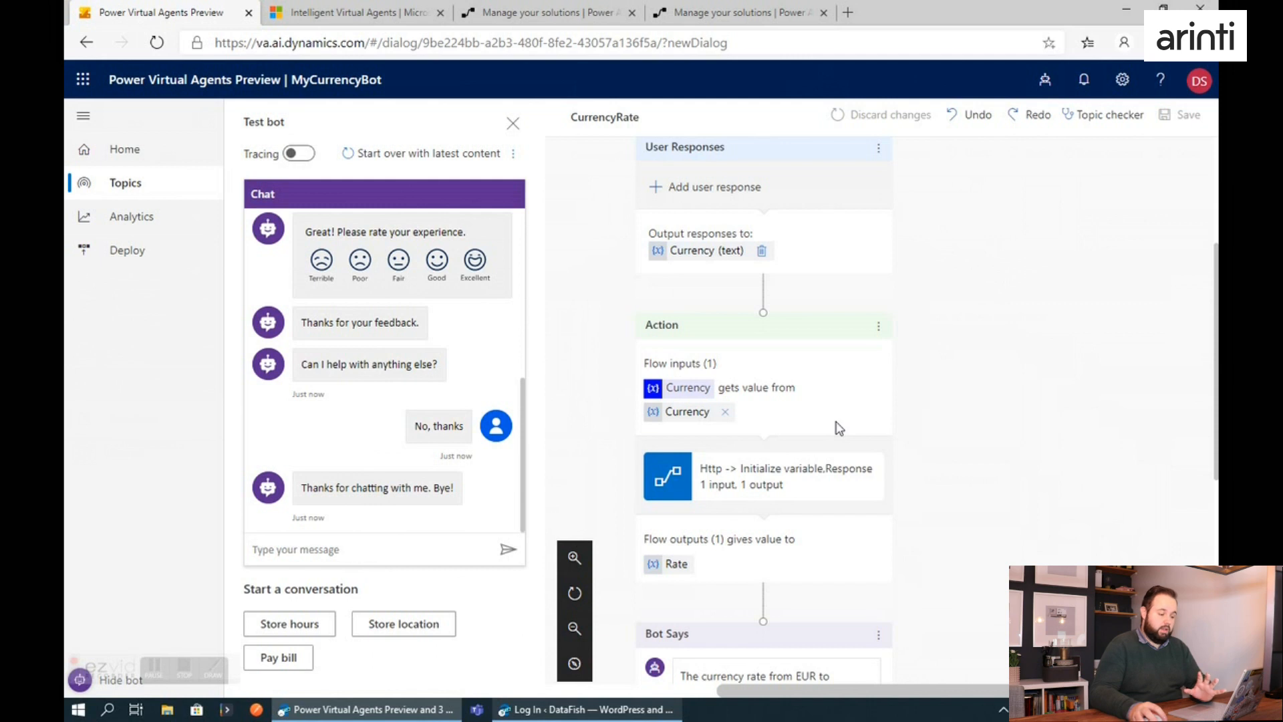
scroll(839, 428, "down", 3)
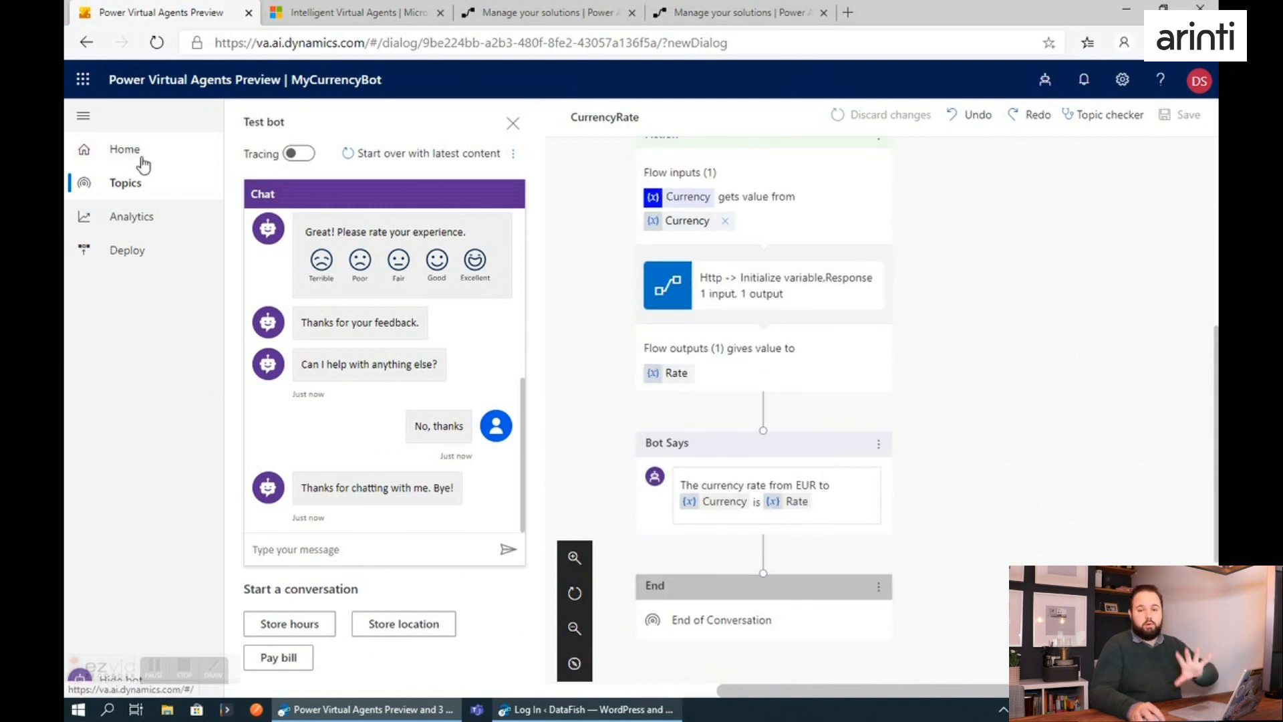
left_click(126, 183)
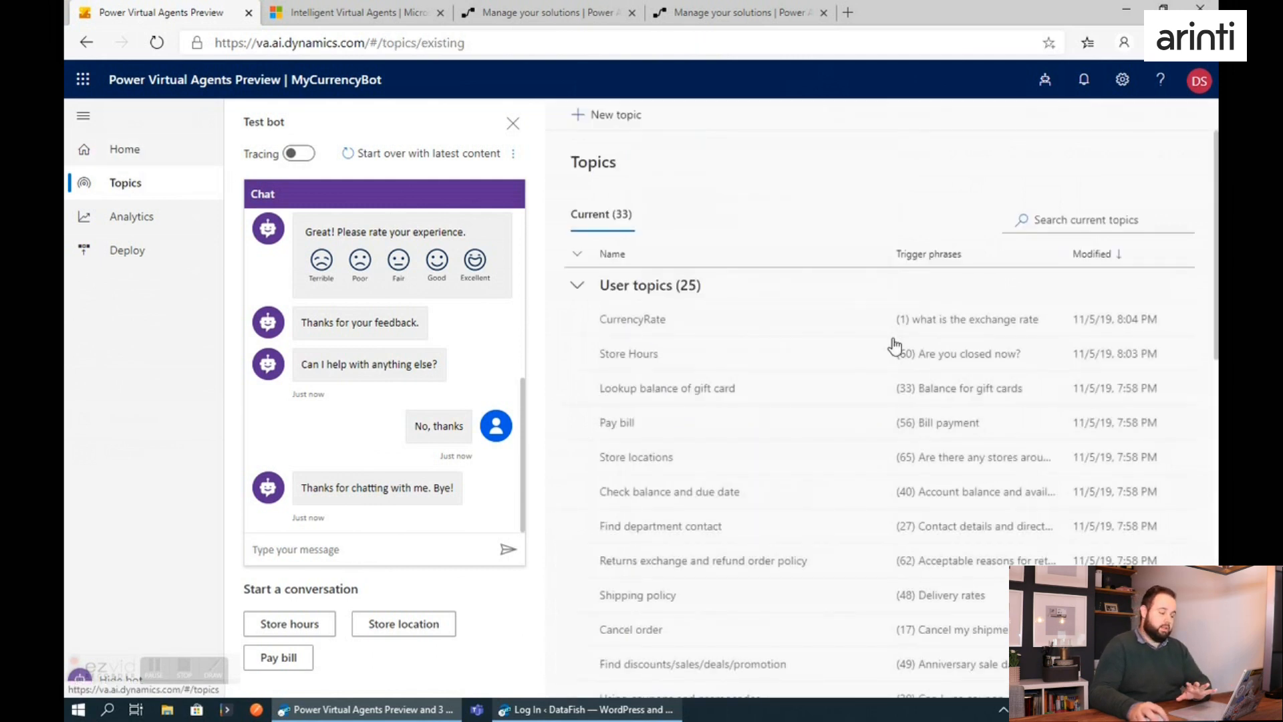
left_click(620, 422)
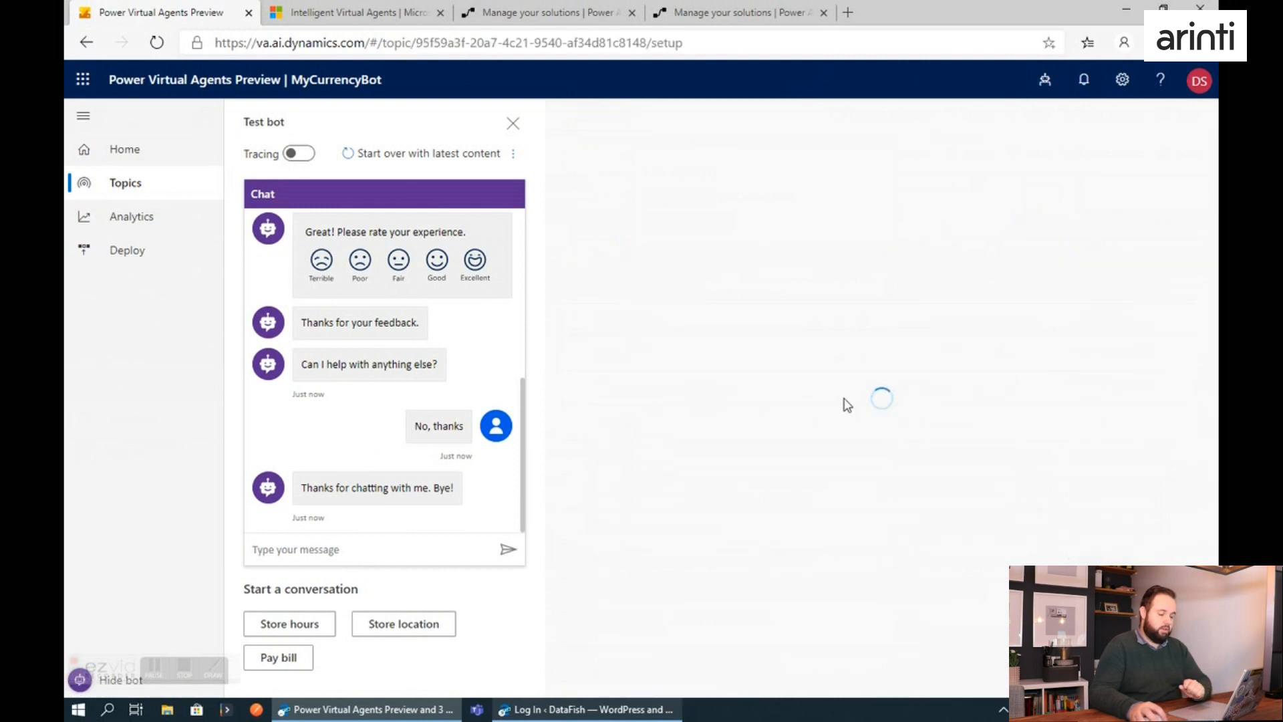
scroll(862, 401, "down", 2)
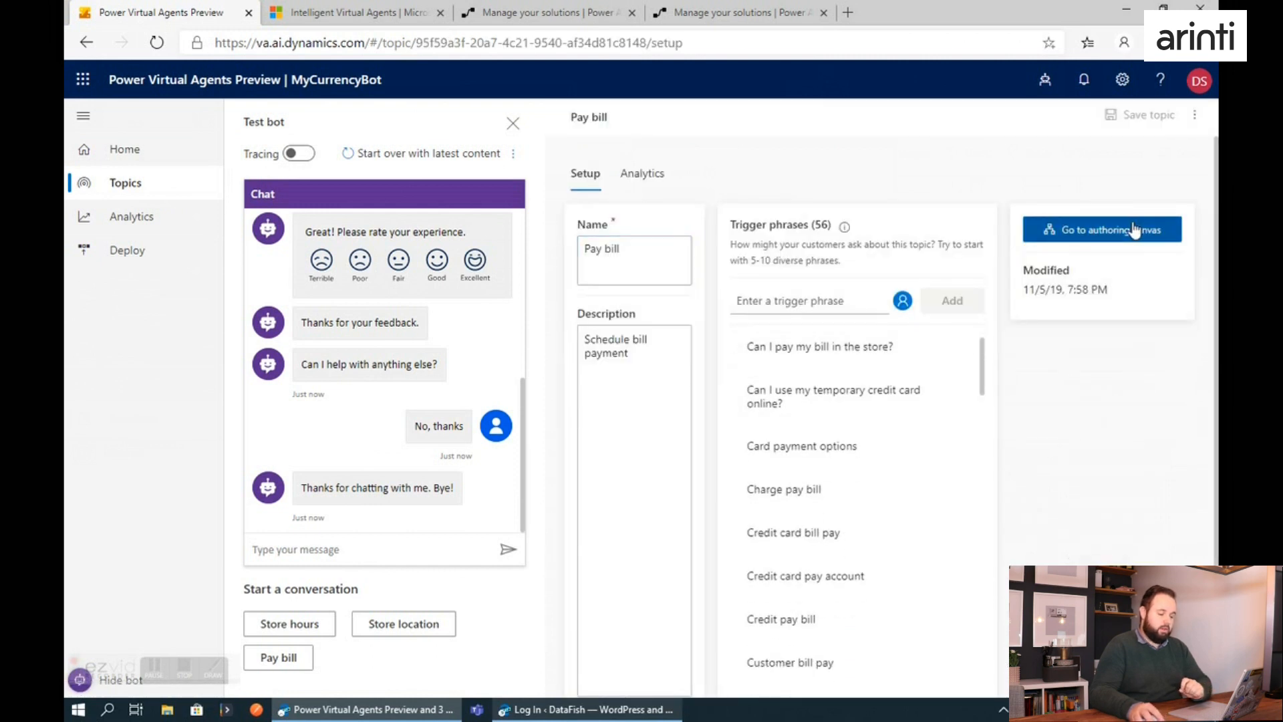
left_click(1066, 229)
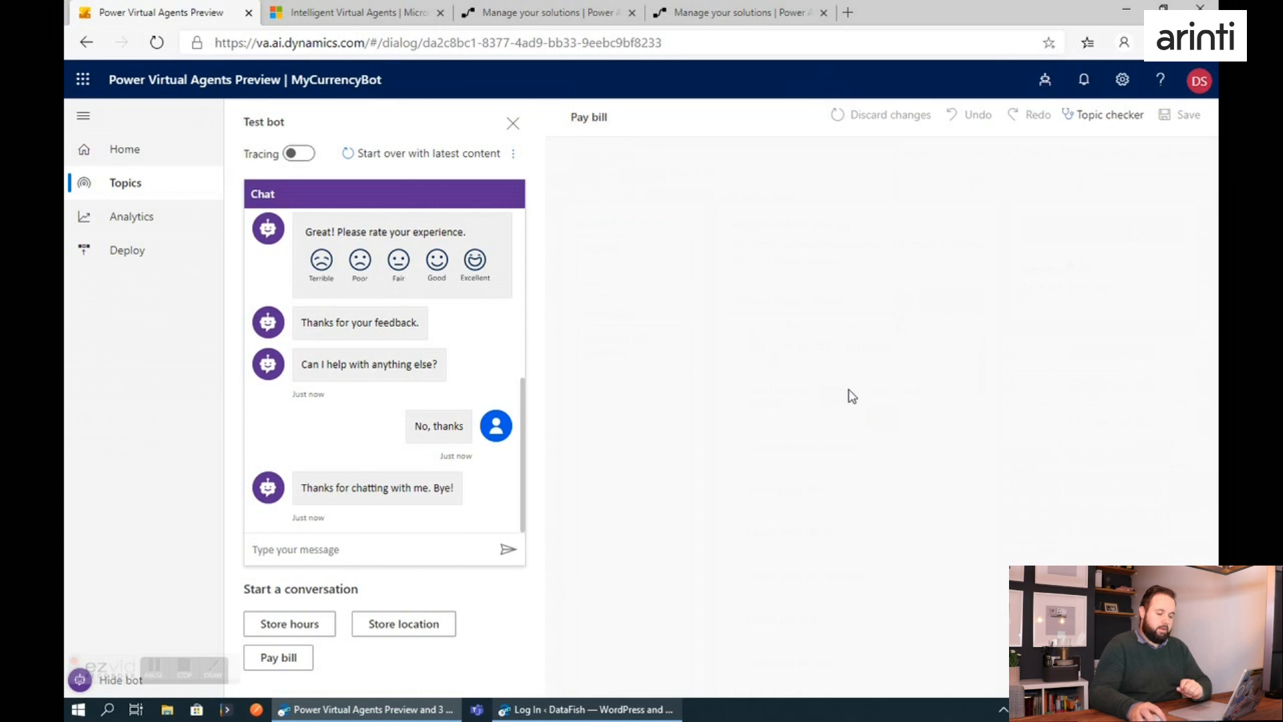
Examine the Pay bill dialog's branches and the topics offered by Go to under "None of these user responses", without choosing one.
scroll(852, 396, "down", 10)
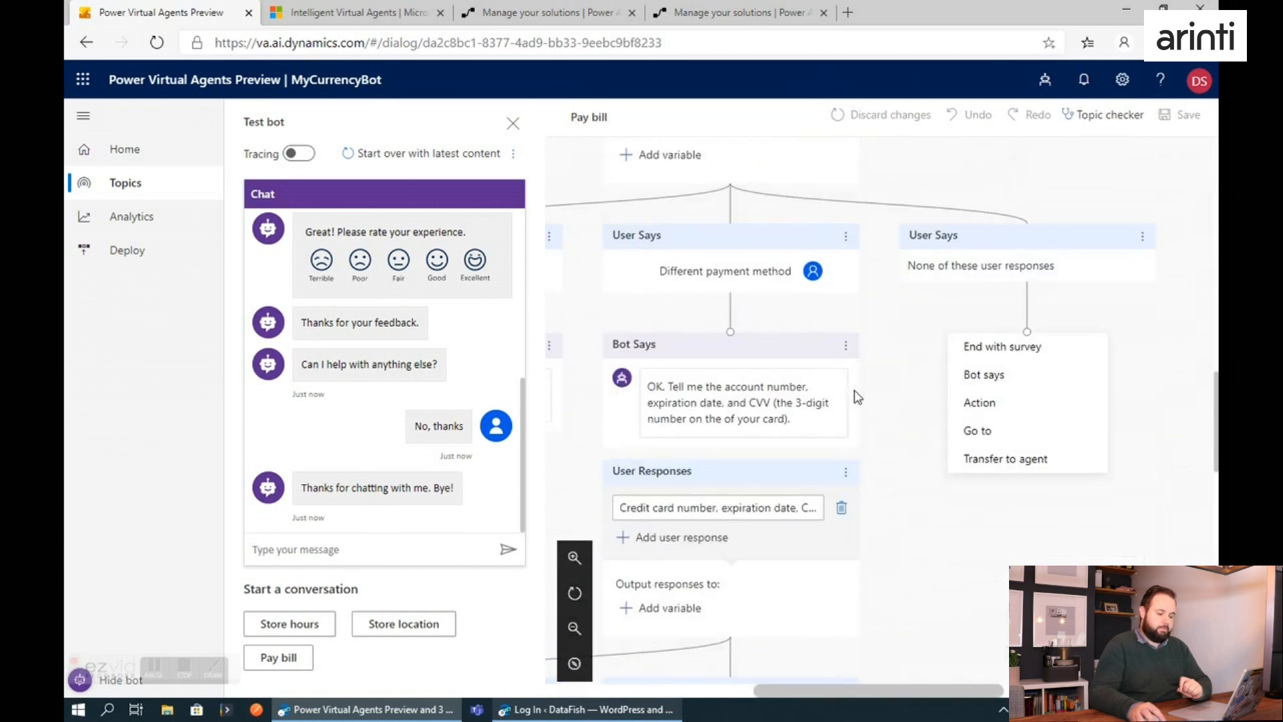
scroll(857, 396, "right", 5)
scroll(858, 397, "down", 2)
mouse_move(941, 691)
left_mouse_down()
mouse_move(831, 702)
mouse_move(949, 680)
mouse_move(931, 682)
left_mouse_up()
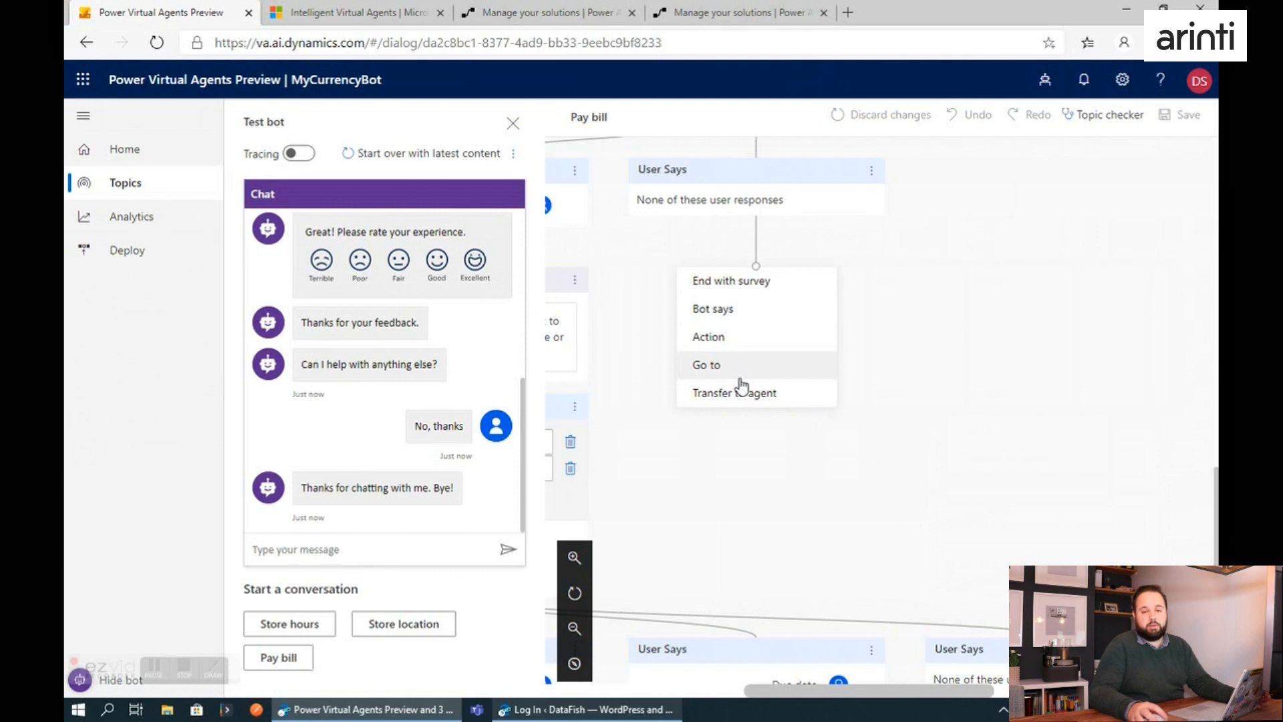
left_click(717, 366)
scroll(951, 292, "down", 4)
scroll(950, 292, "down", 10)
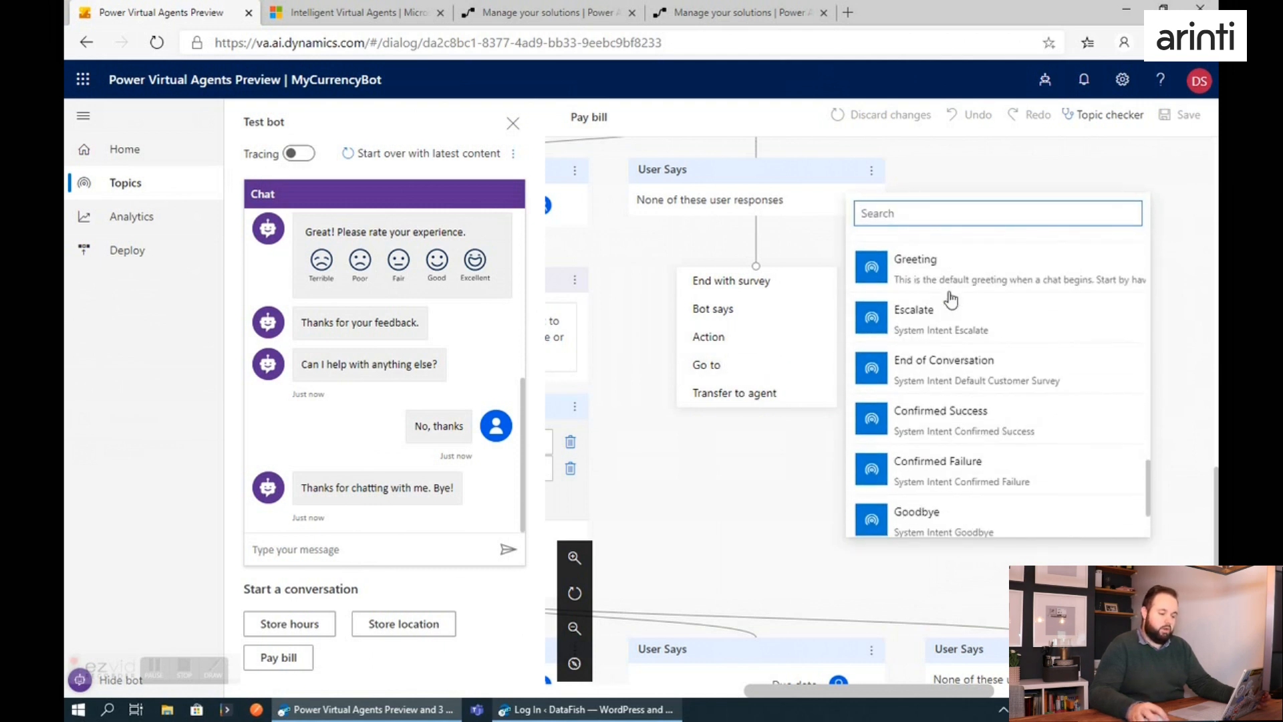
scroll(951, 299, "down", 2)
scroll(959, 395, "up", 12)
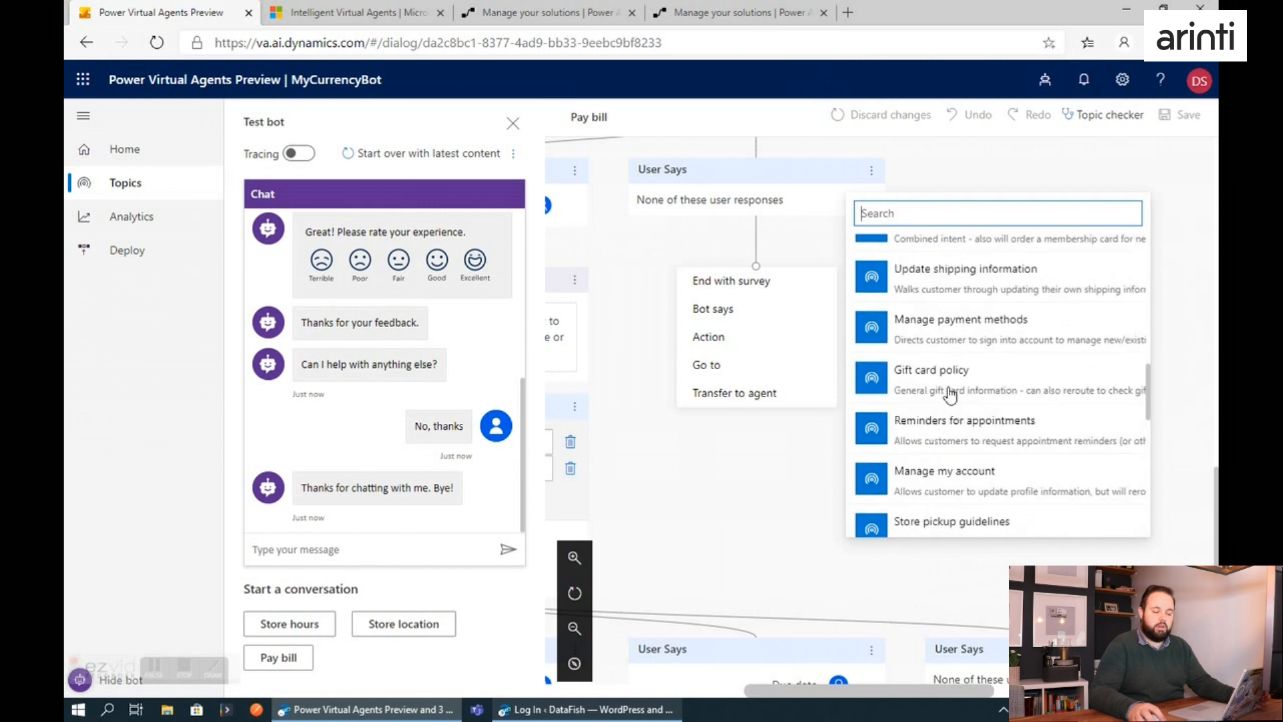
scroll(705, 235, "up", 4)
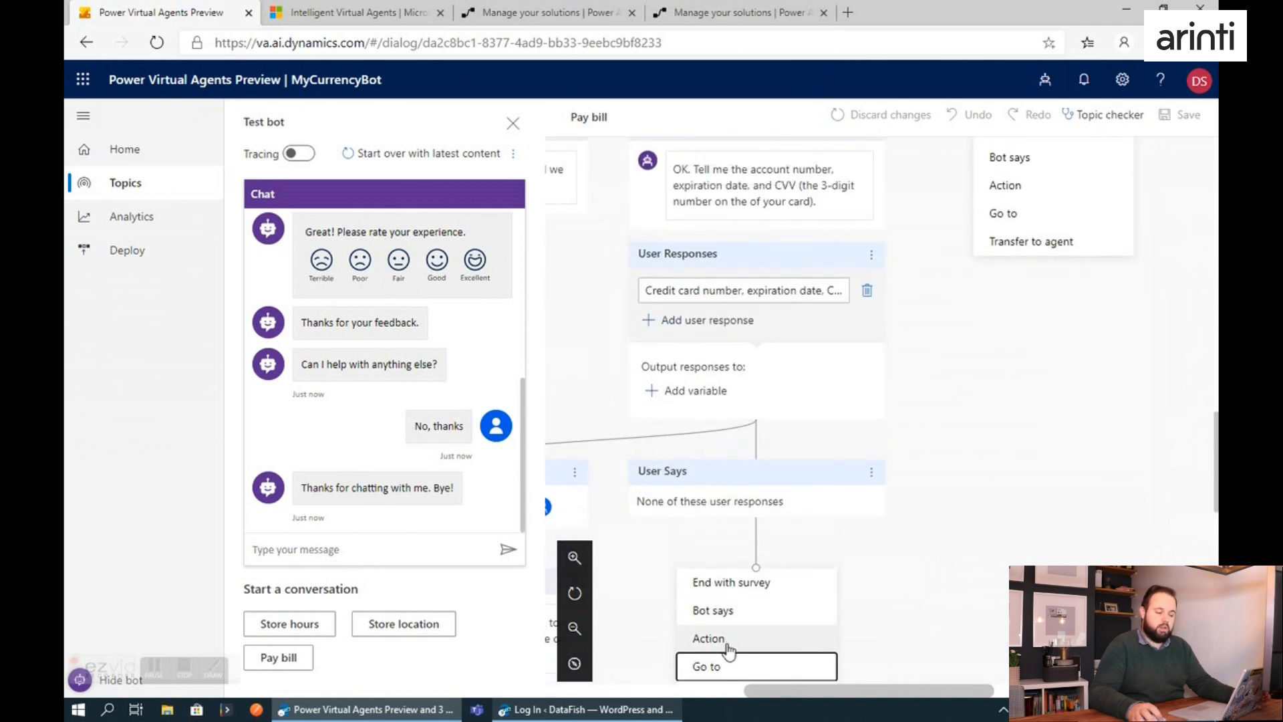
scroll(729, 640, "down", 2)
left_click(735, 521)
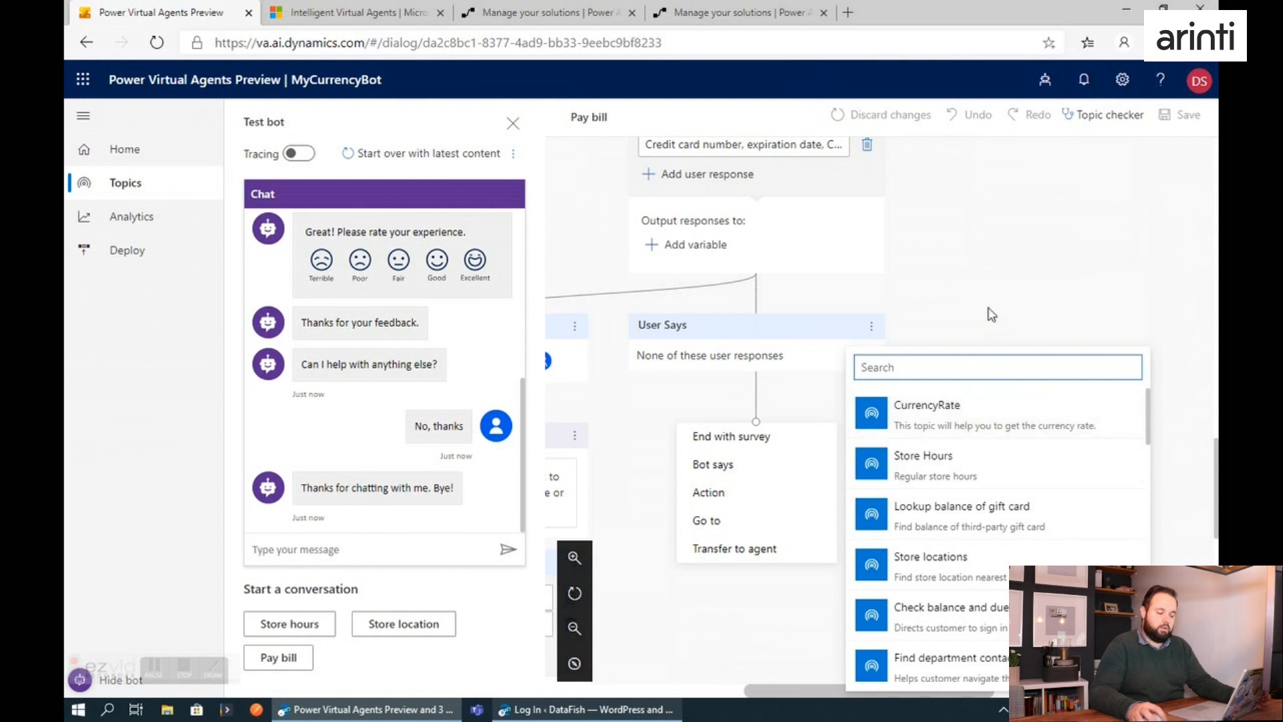
key("Escape")
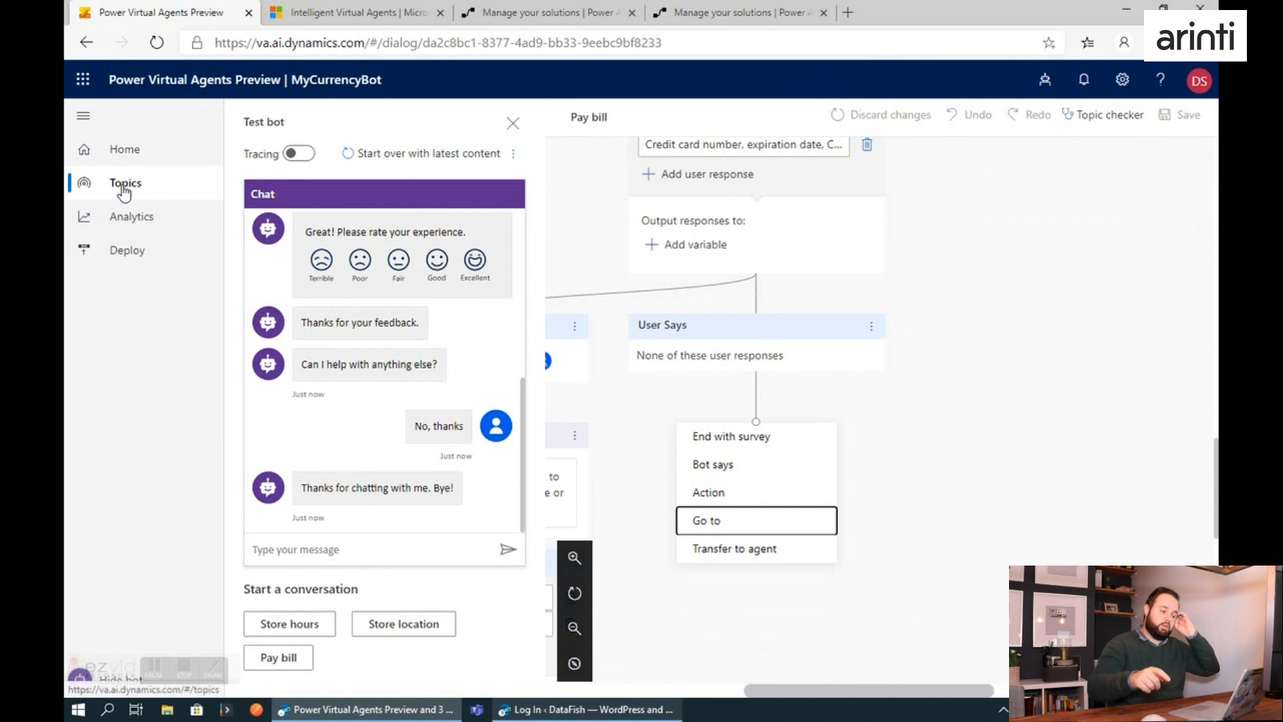
View the bot's Analytics summary with the test chat hidden, and examine the Customer Satisfaction report.
left_click(133, 219)
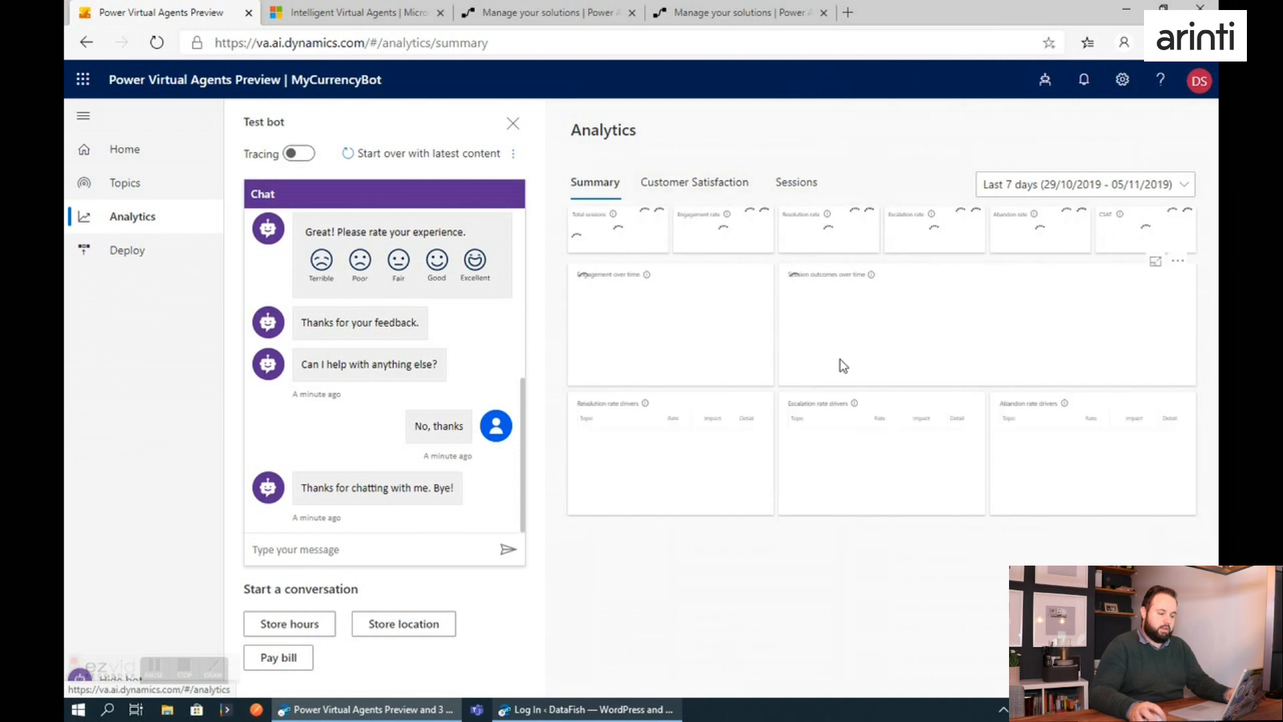
left_click(80, 678)
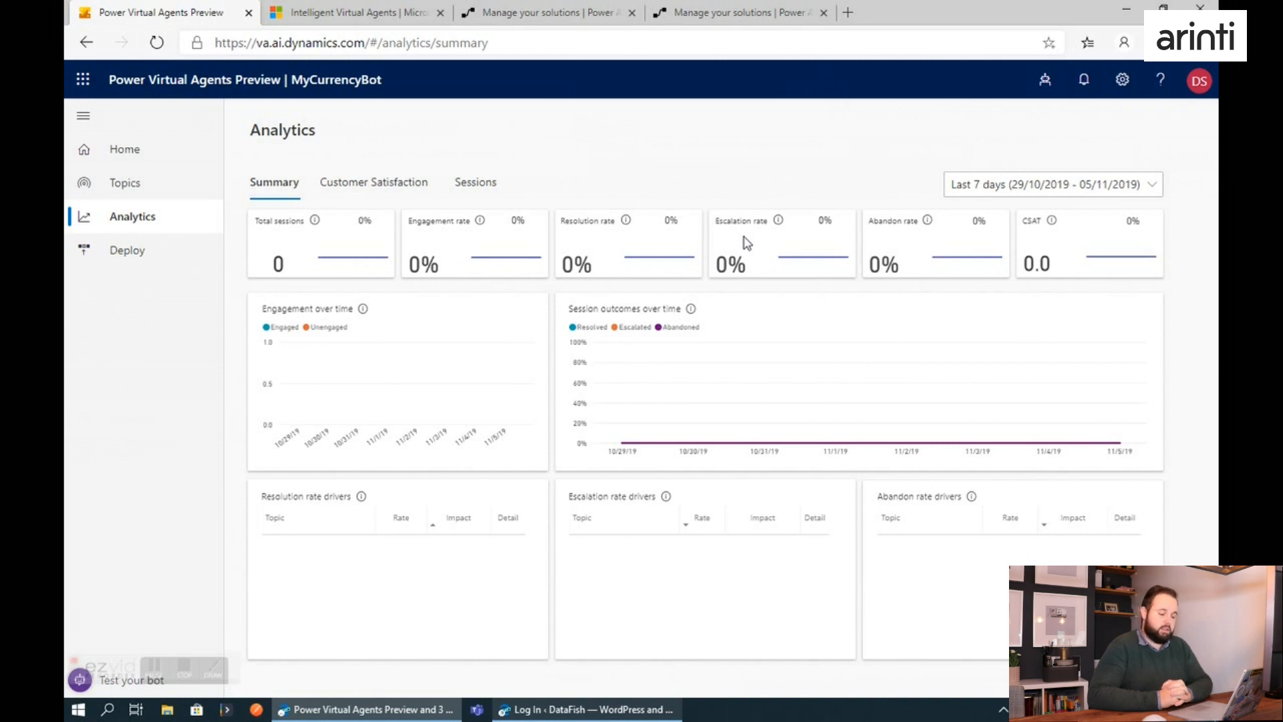
left_click(410, 195)
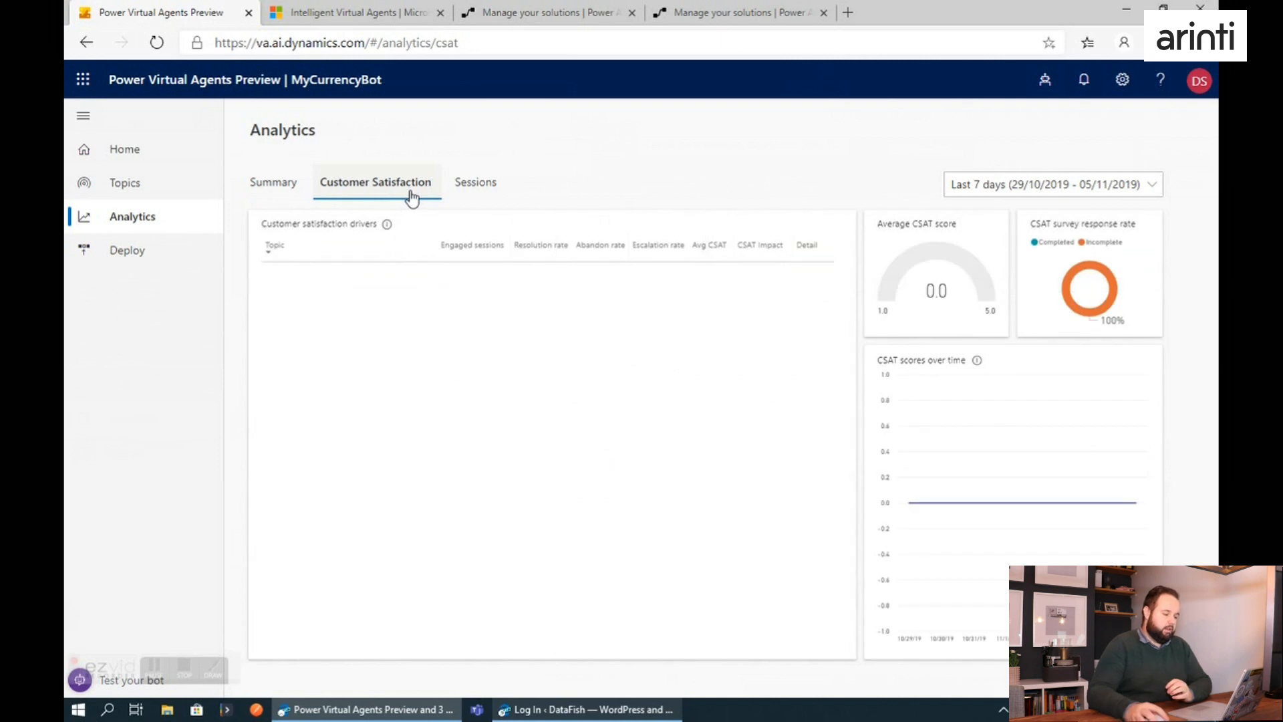
Check the Sessions analytics, and set the demo website deployment's welcome message to "Hello from the Currency Bot".
left_click(475, 194)
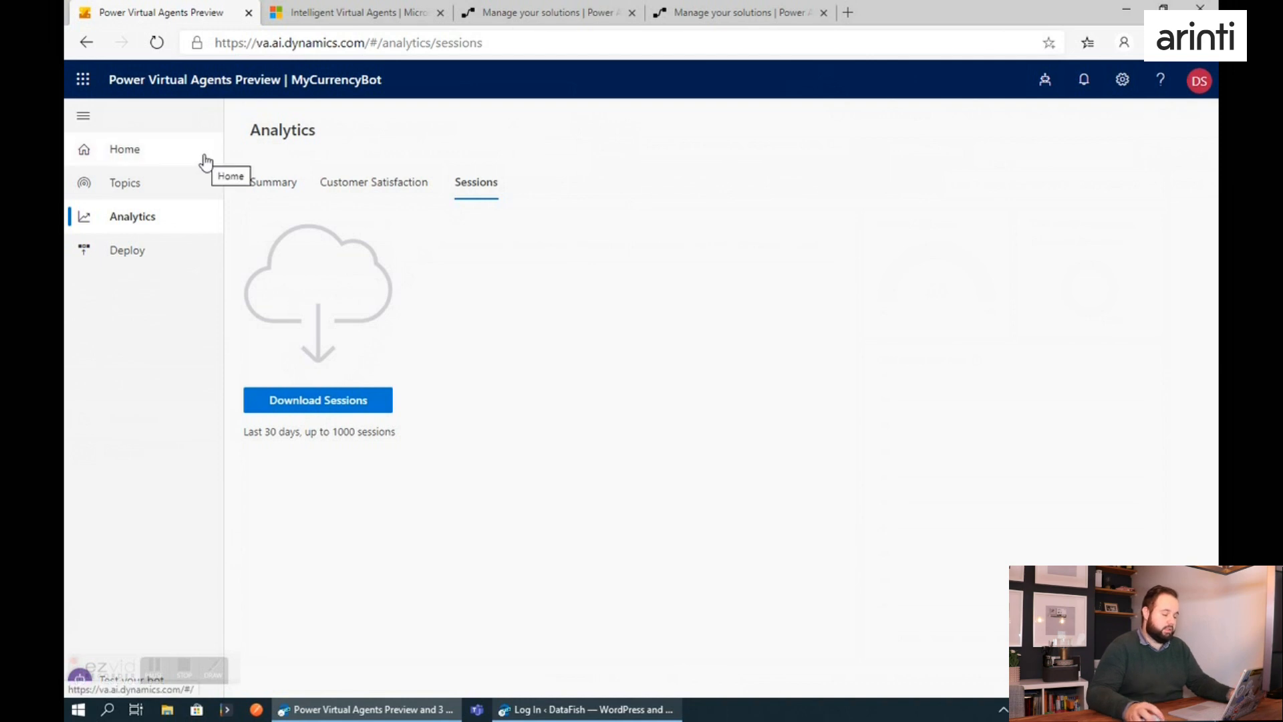
left_click(119, 262)
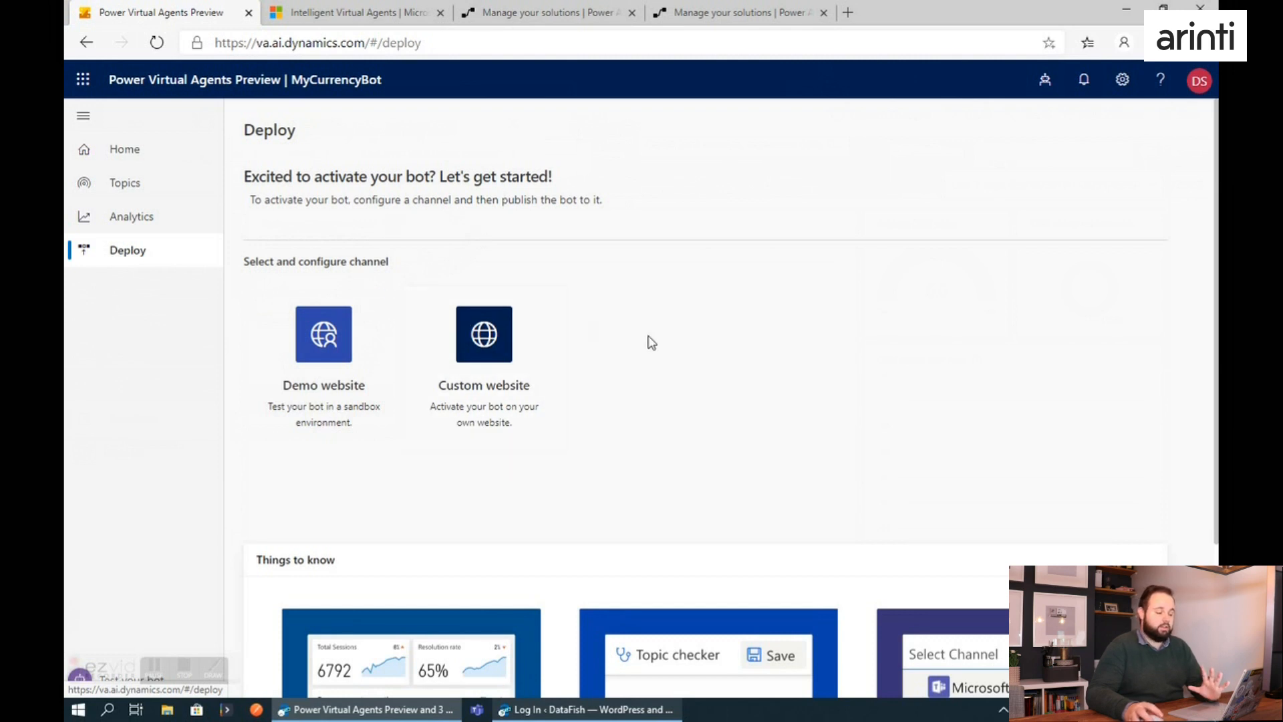
left_click(339, 363)
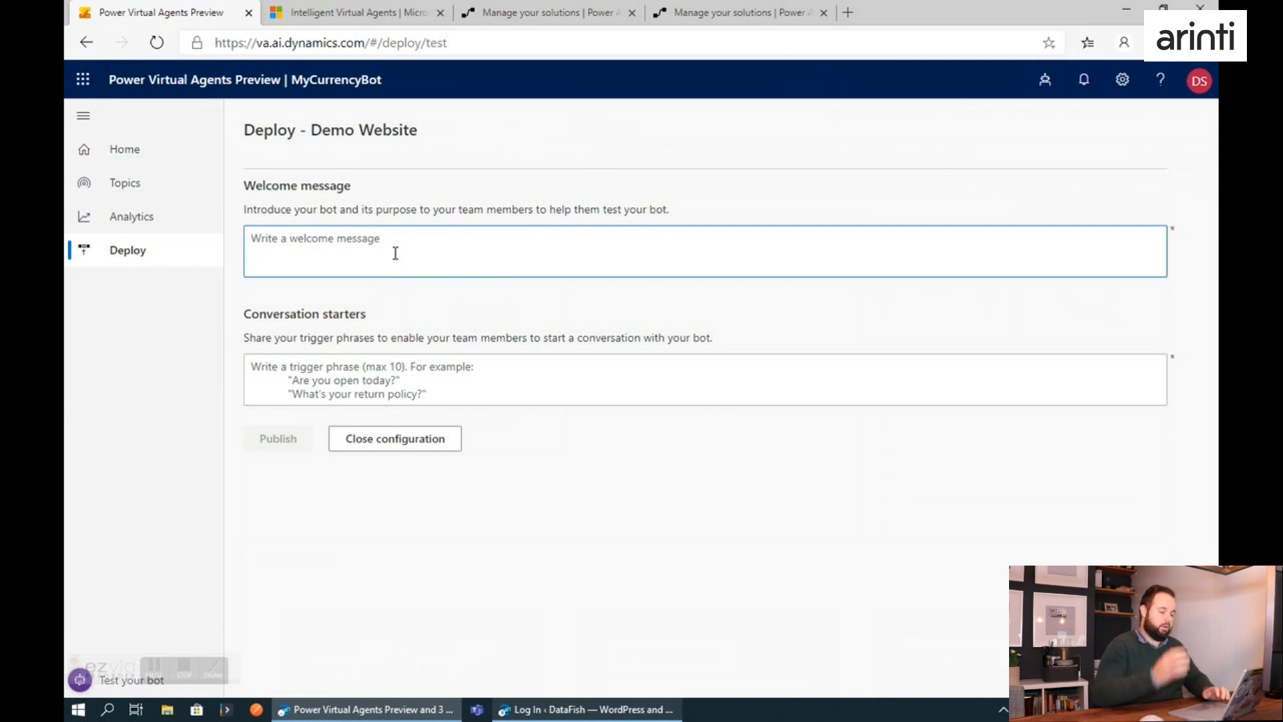
type("Hello from")
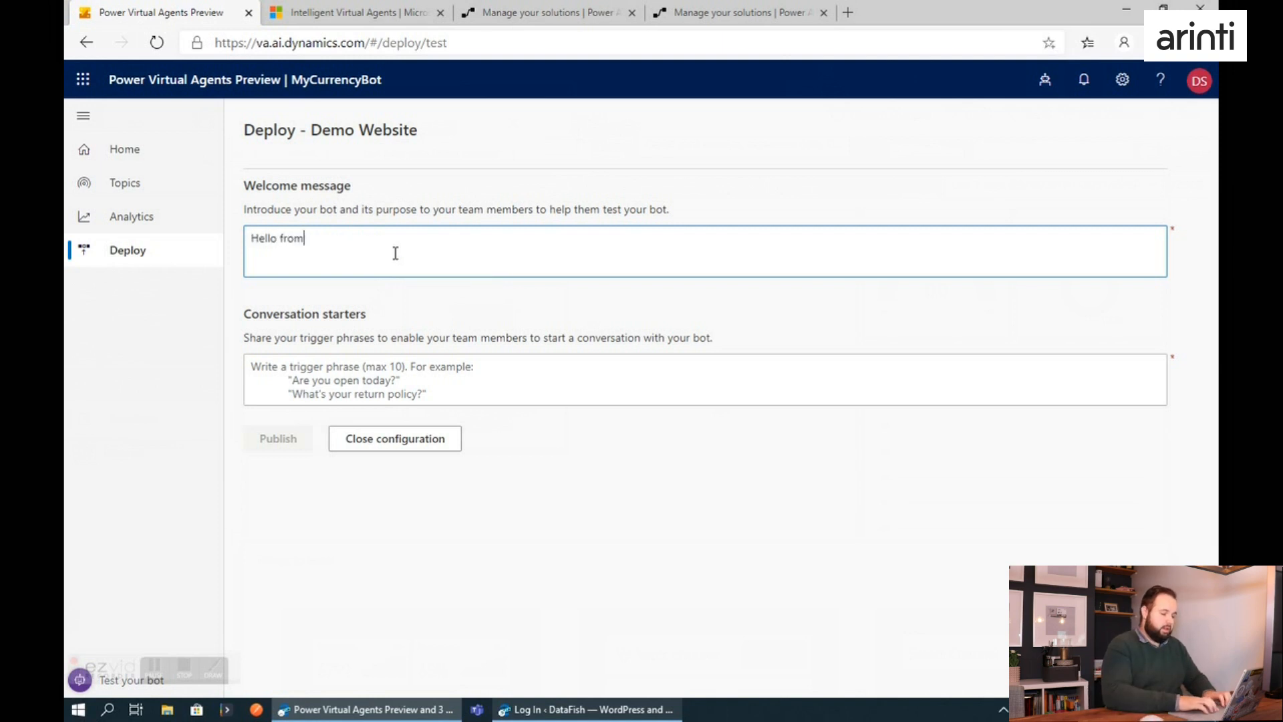
type(" the Currency Bot")
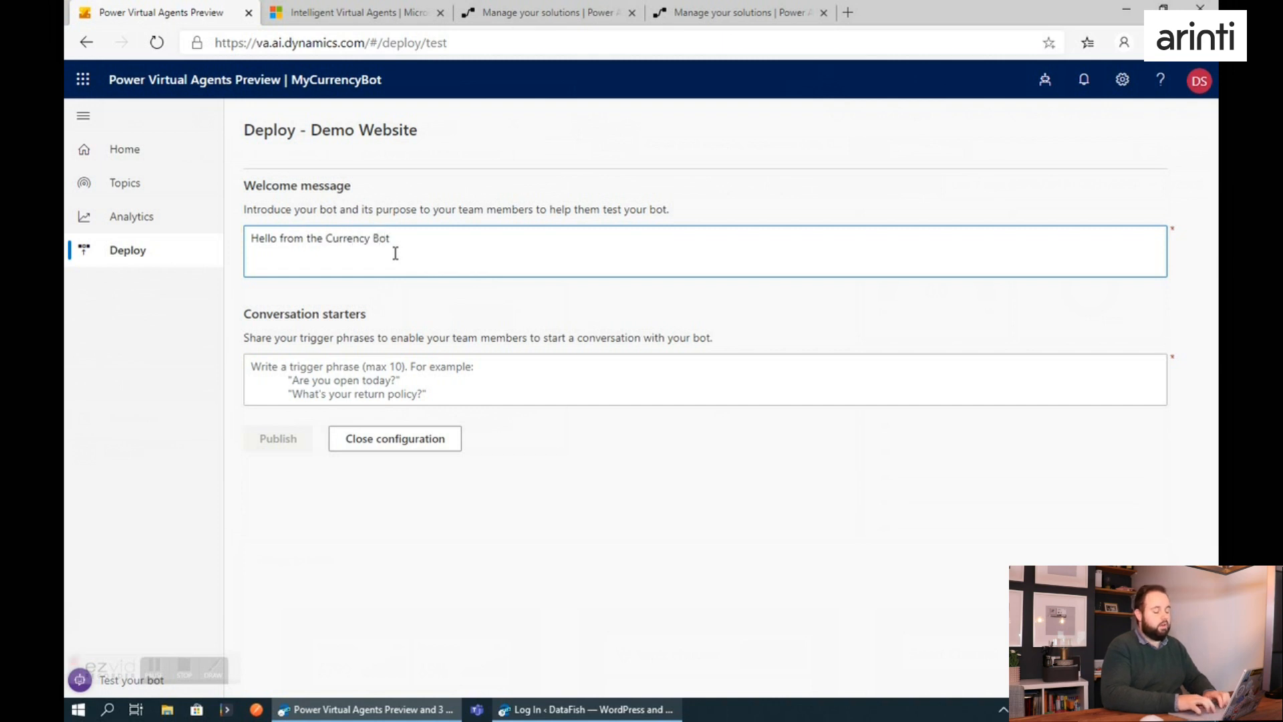
Add the conversation starter "What is the exchange rate" and publish the bot to the demo website.
left_click(428, 373)
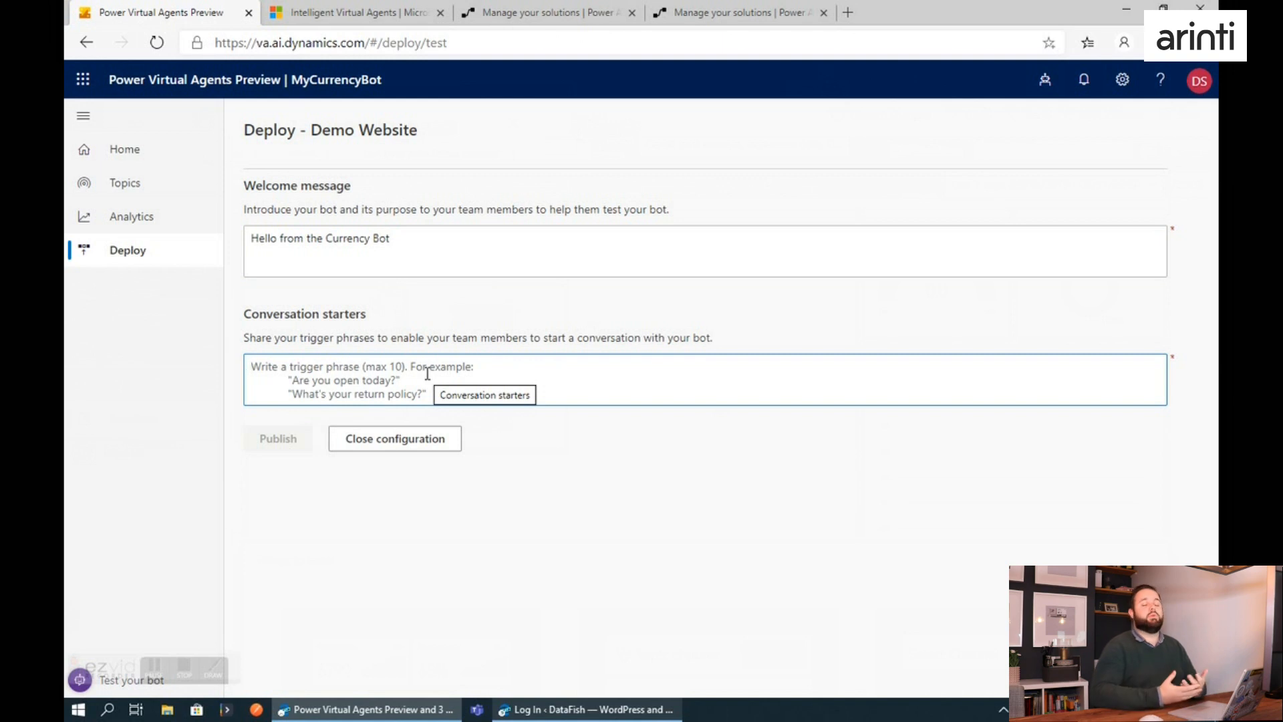
type("What ")
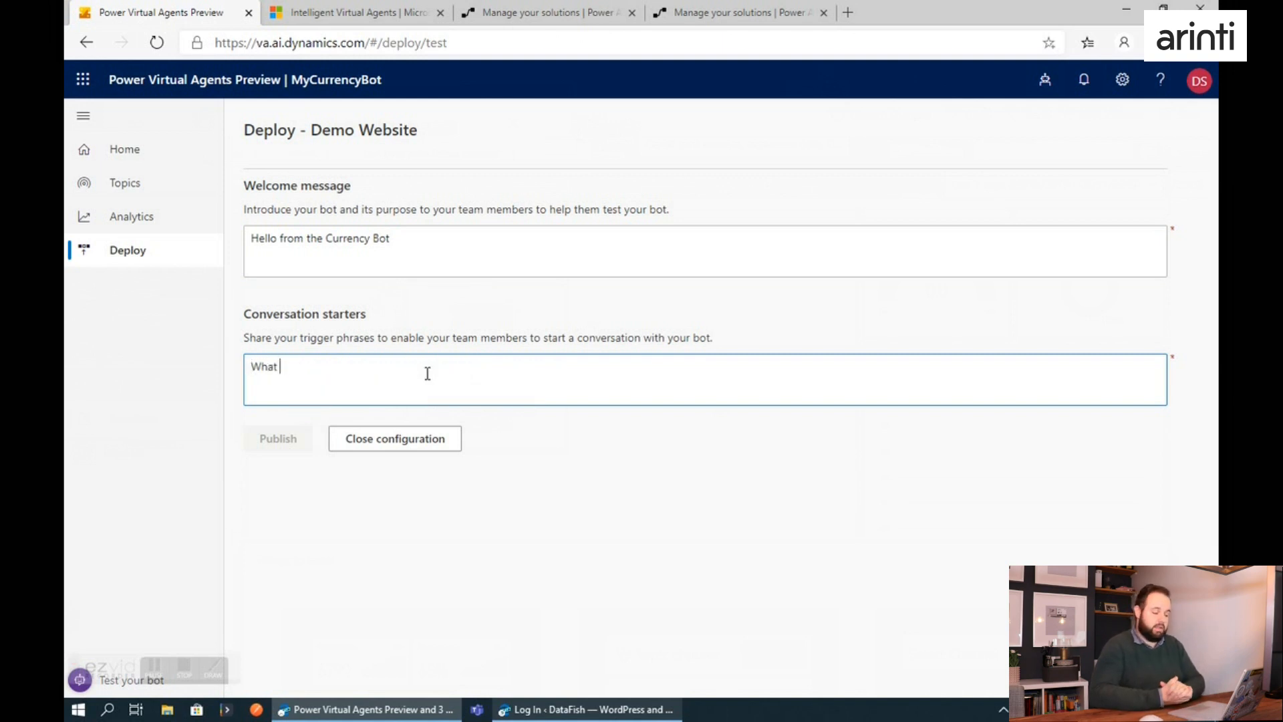
type("is the exchange rate")
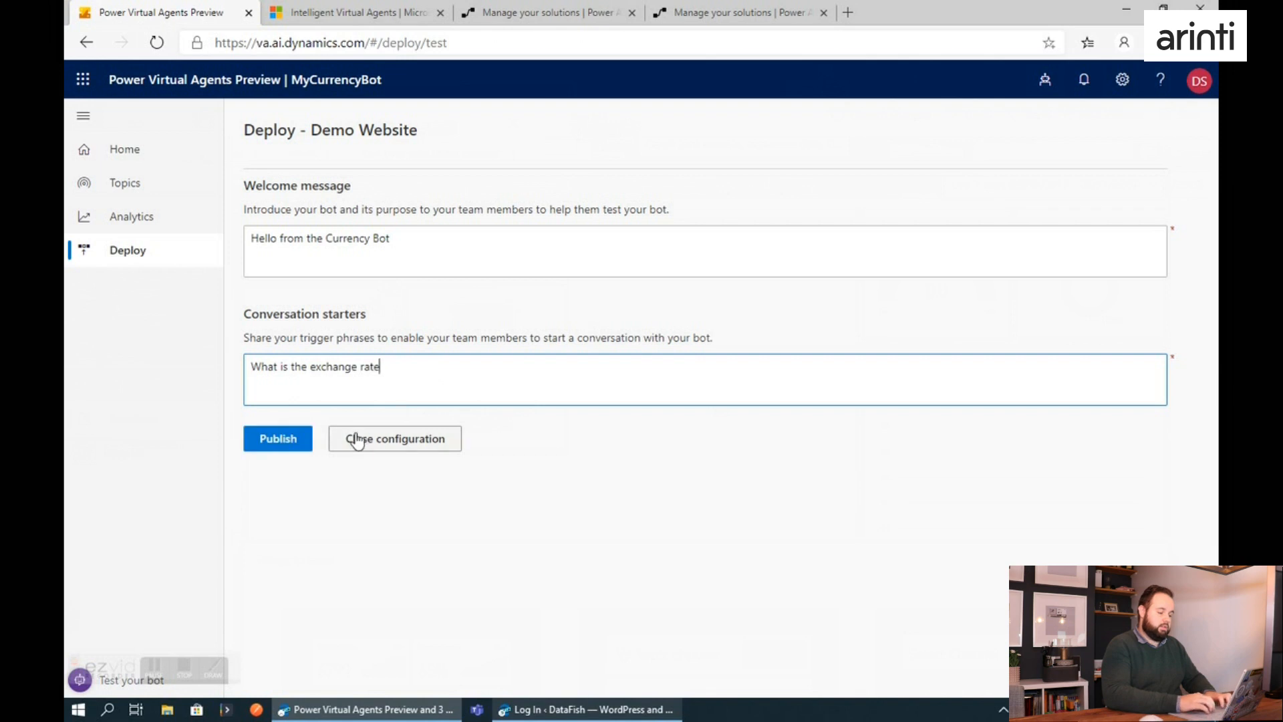
left_click(276, 446)
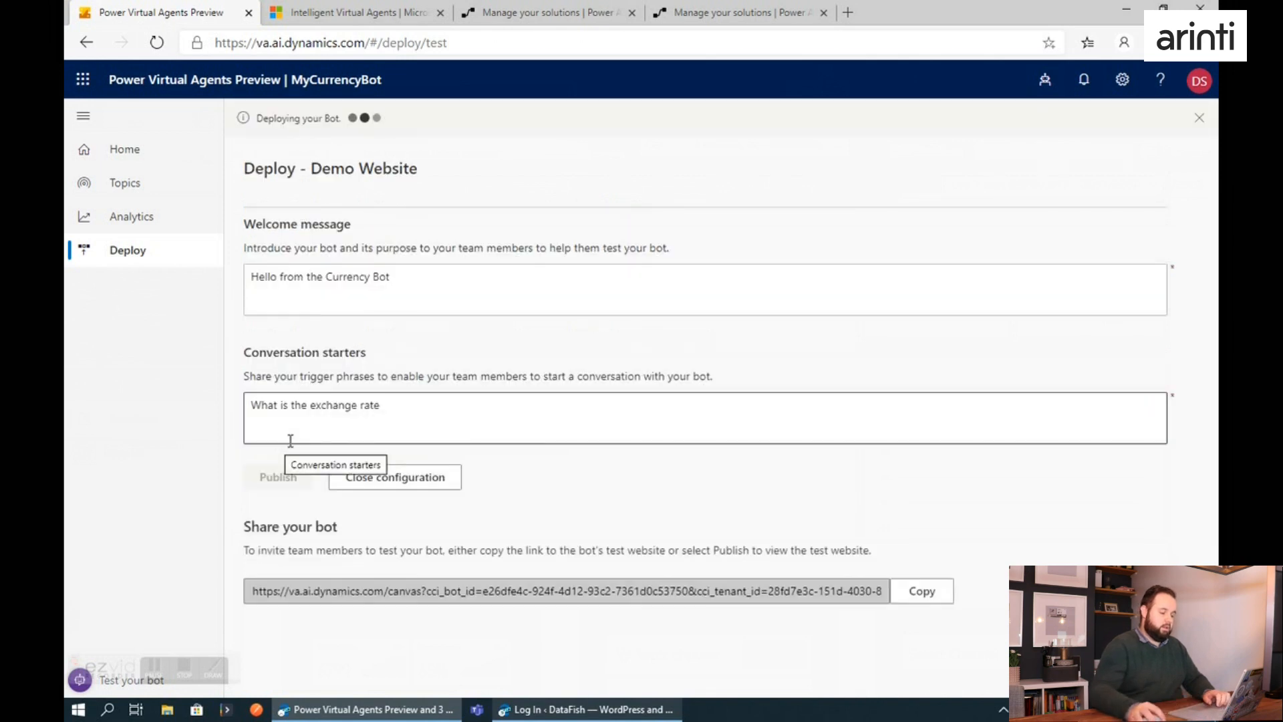
left_click(922, 591)
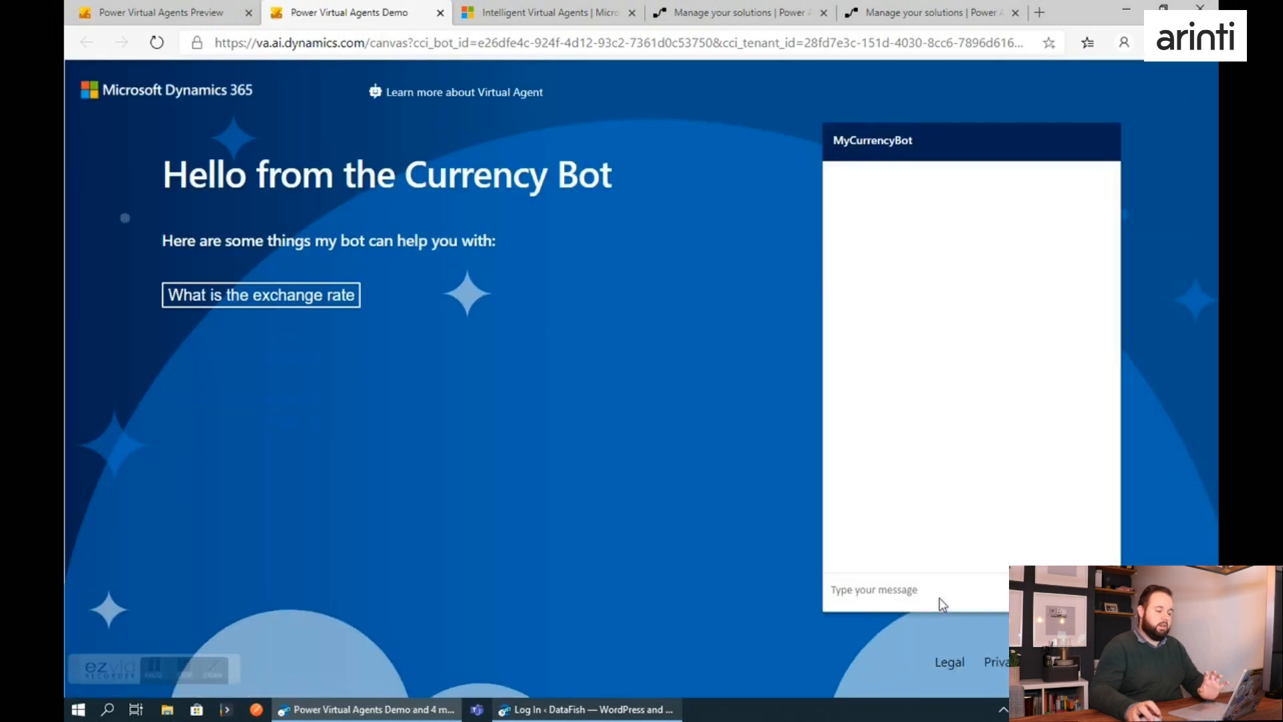
Greet the published bot on the demo website with "hello agent" and ask it "what is the exchange rate".
left_click(952, 594)
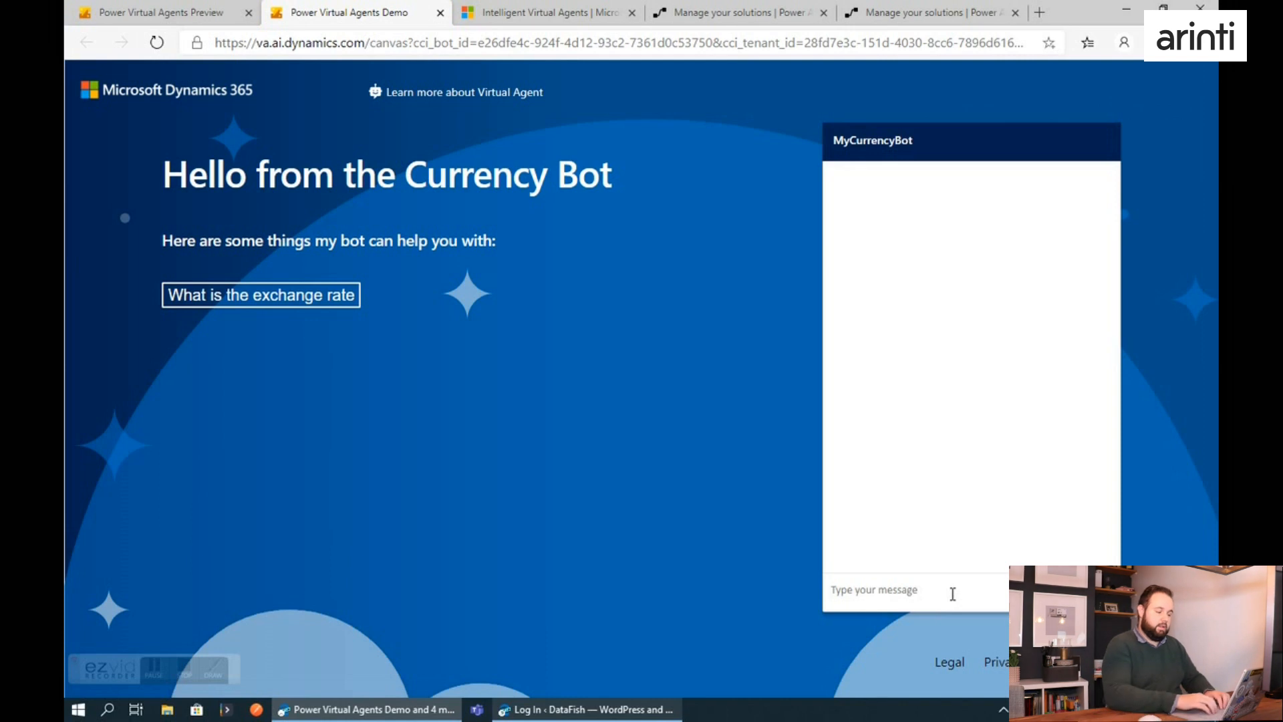
type("hello agent")
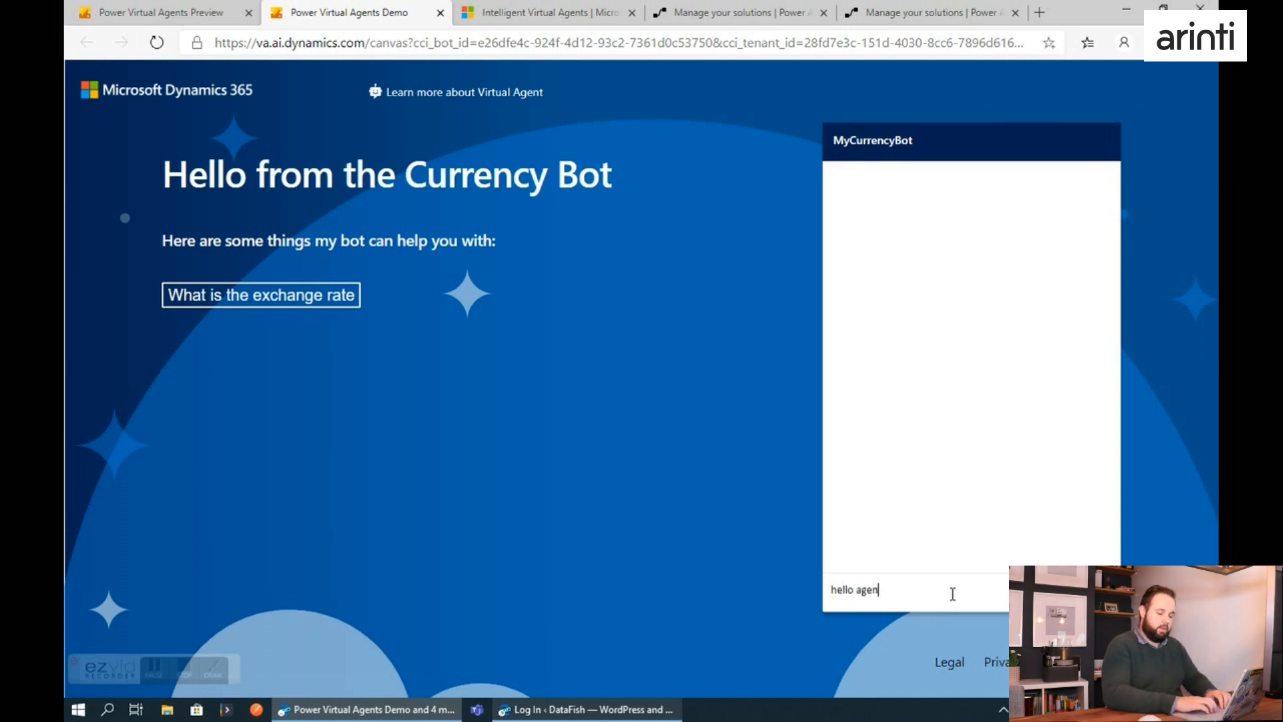
key("Return")
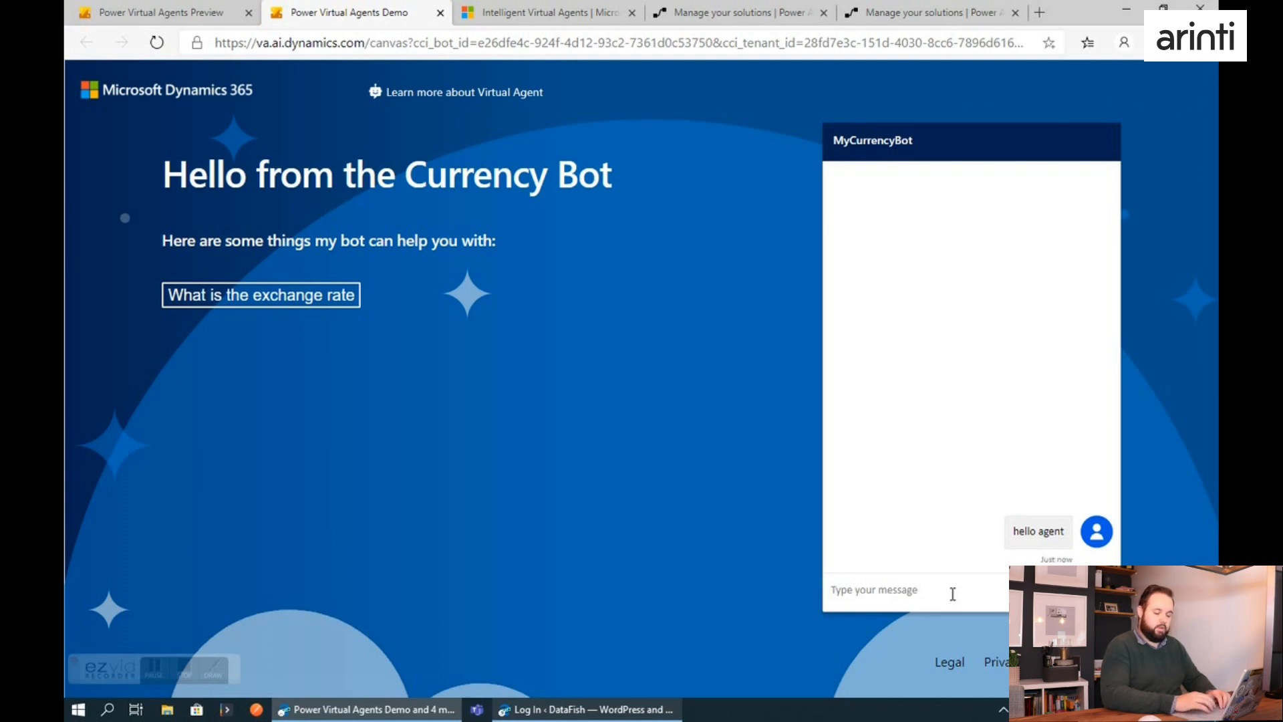
type("what is the exchange rate")
key("Return")
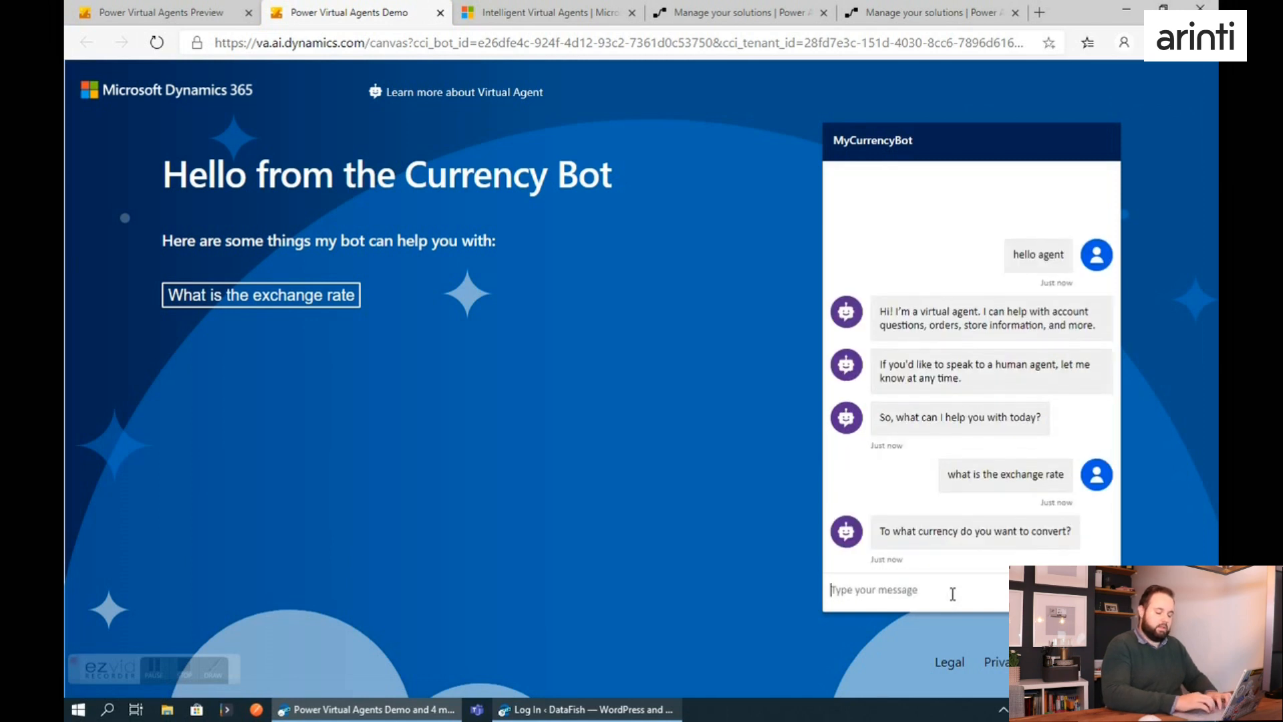
Reply to the demo bot's successive questions with KES, No and "Talk to an agent".
type("KES")
key("Return")
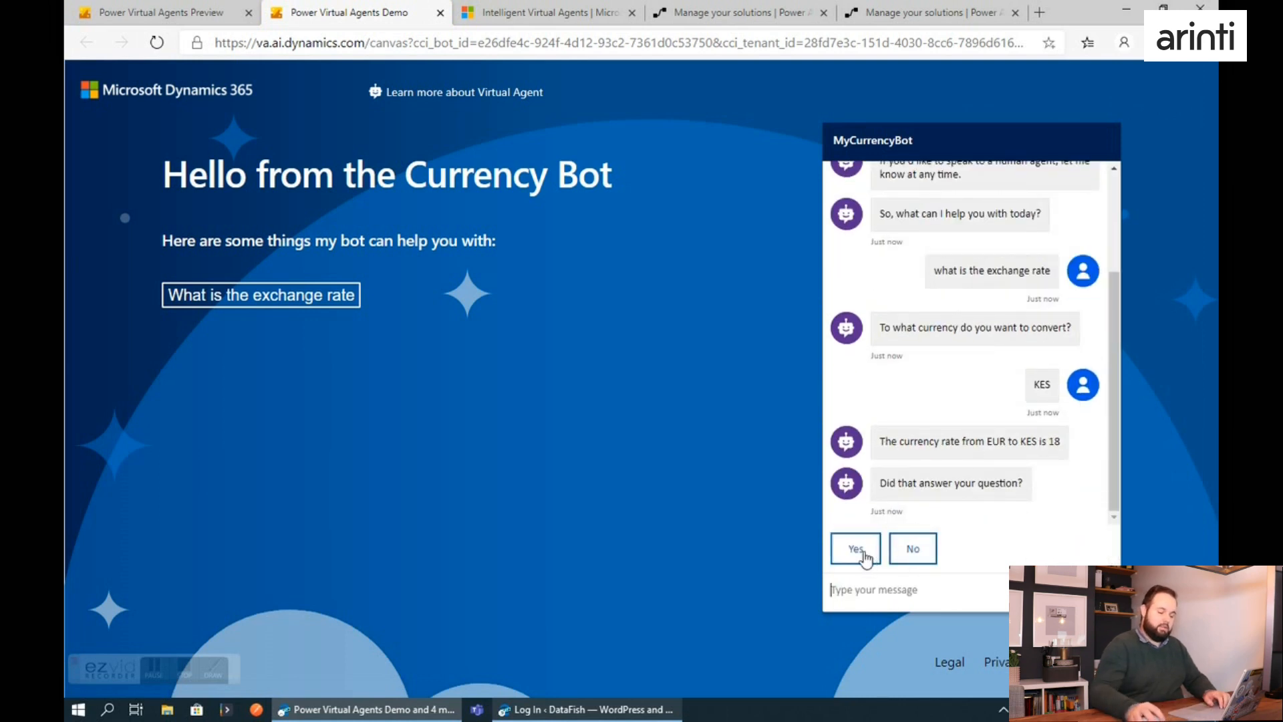
left_click(908, 551)
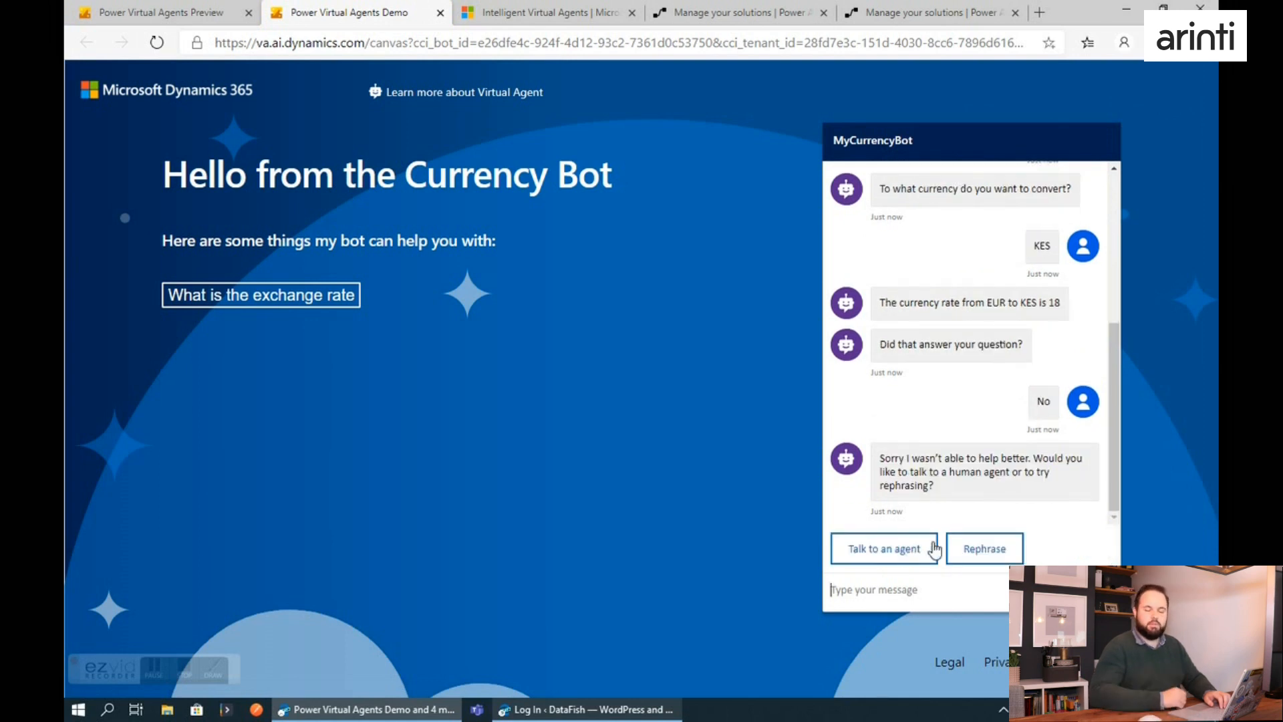
left_click(877, 552)
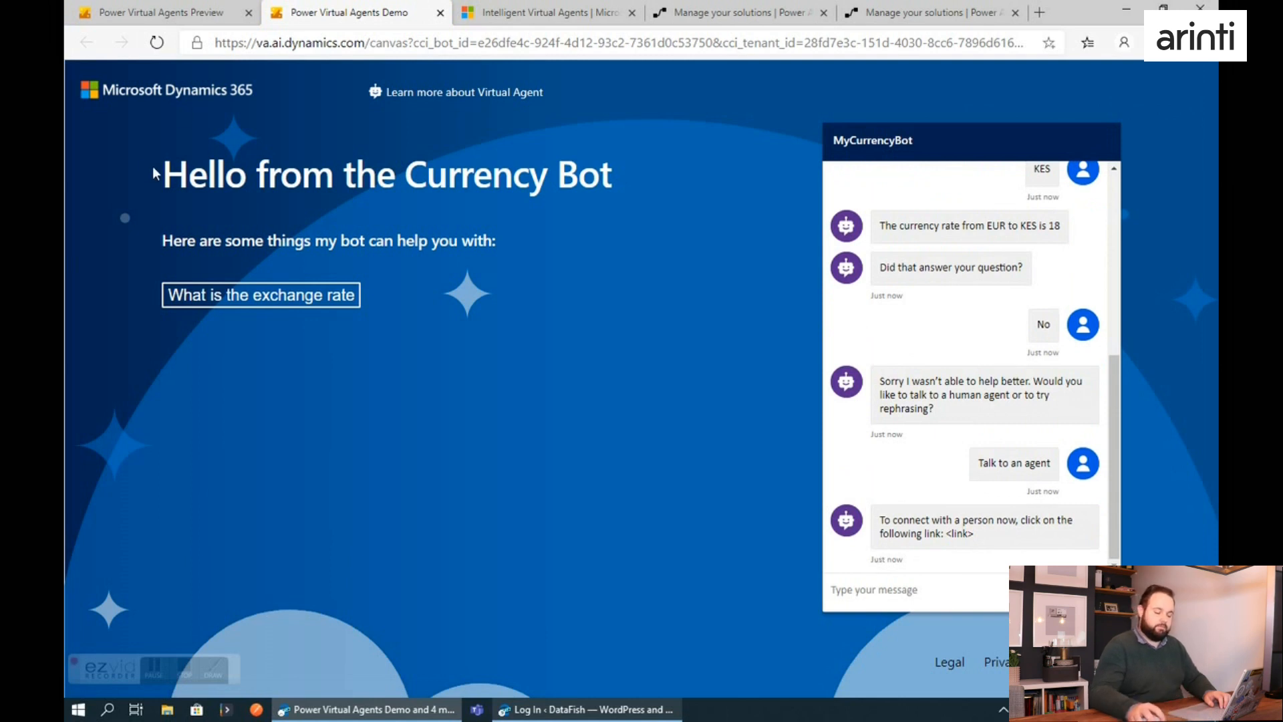
Close the demo website configuration in the authoring tab, and open the Custom website channel with its whole HTML embed snippet selected.
left_click(208, 14)
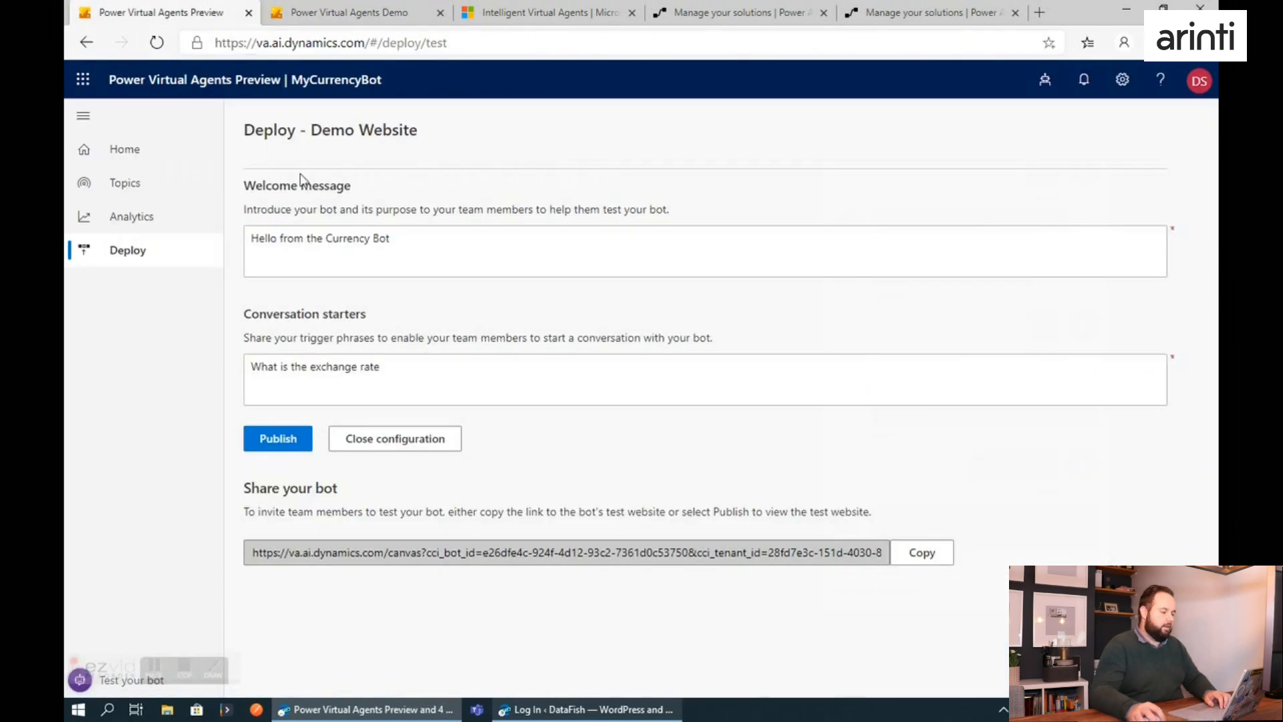
left_click(401, 444)
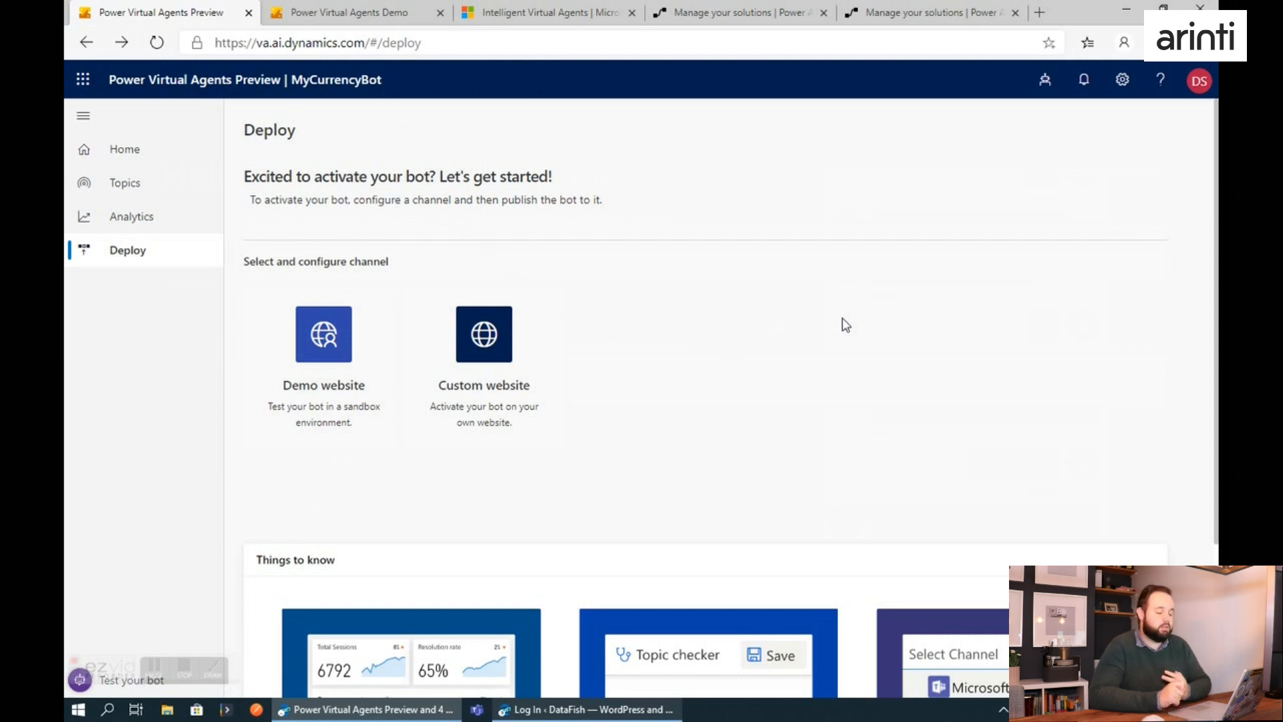
scroll(842, 318, "down", 2)
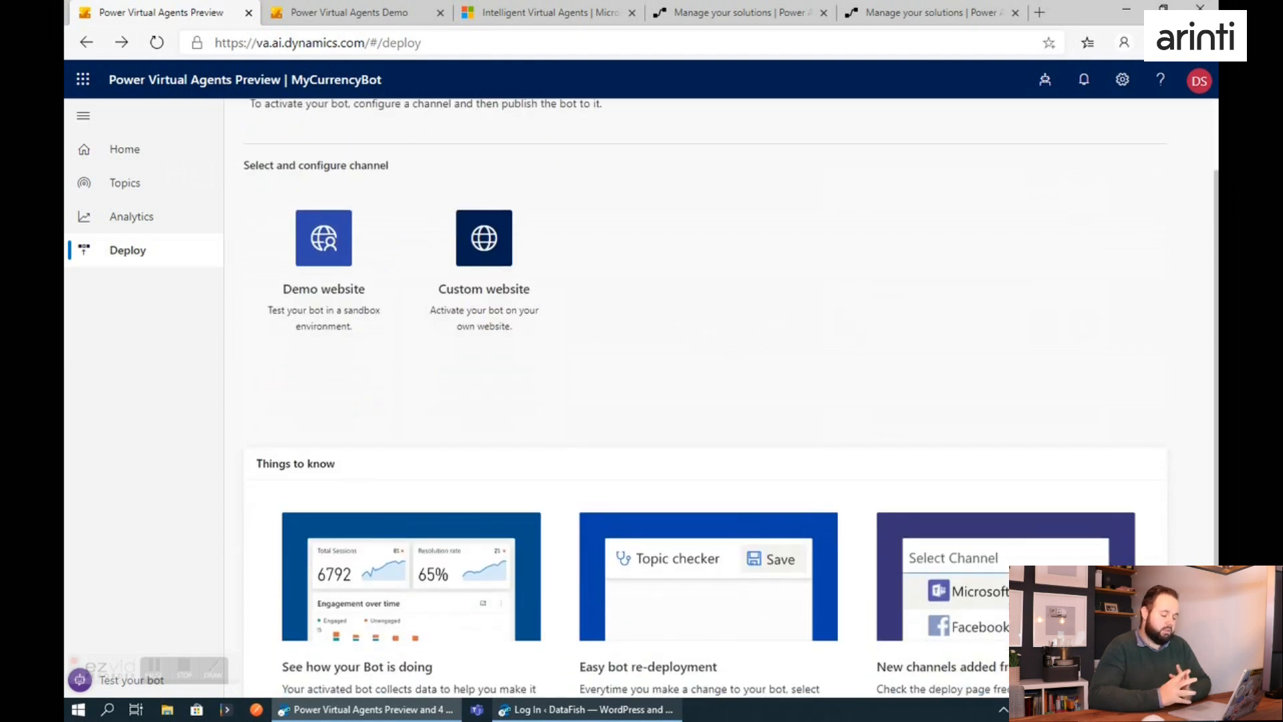
scroll(969, 468, "down", 2)
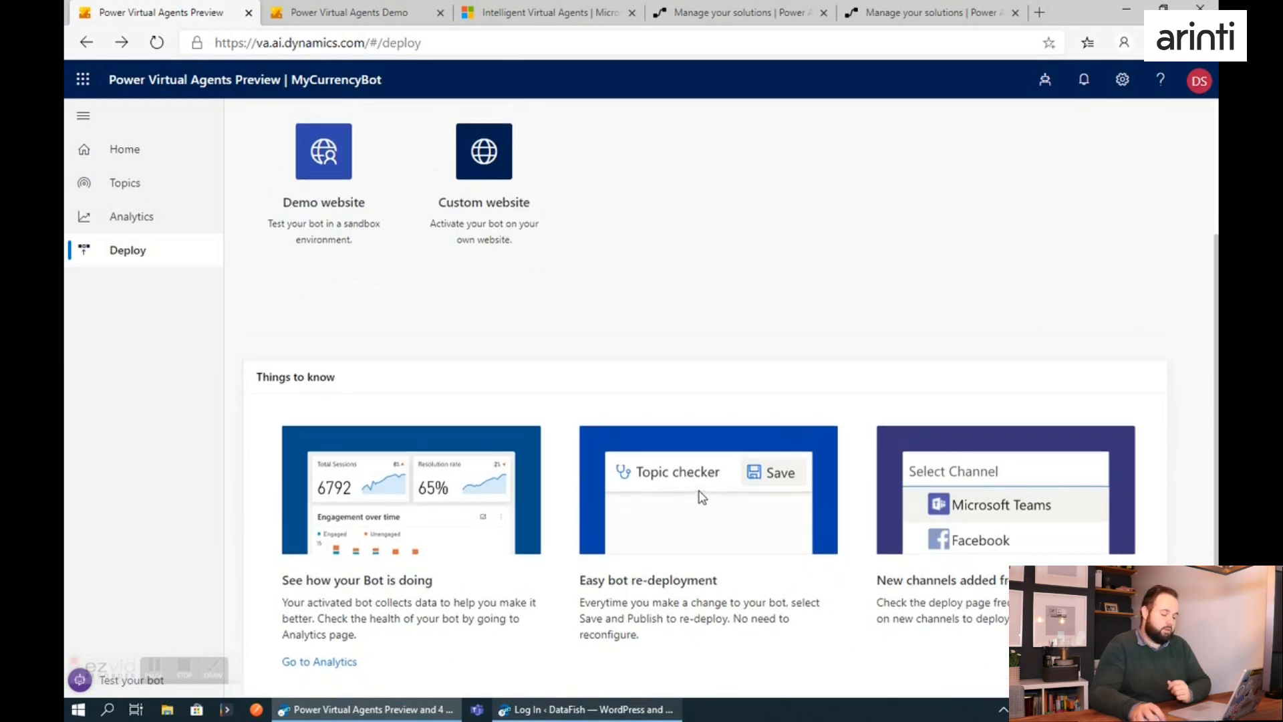
scroll(621, 381, "up", 1)
scroll(575, 282, "up", 1)
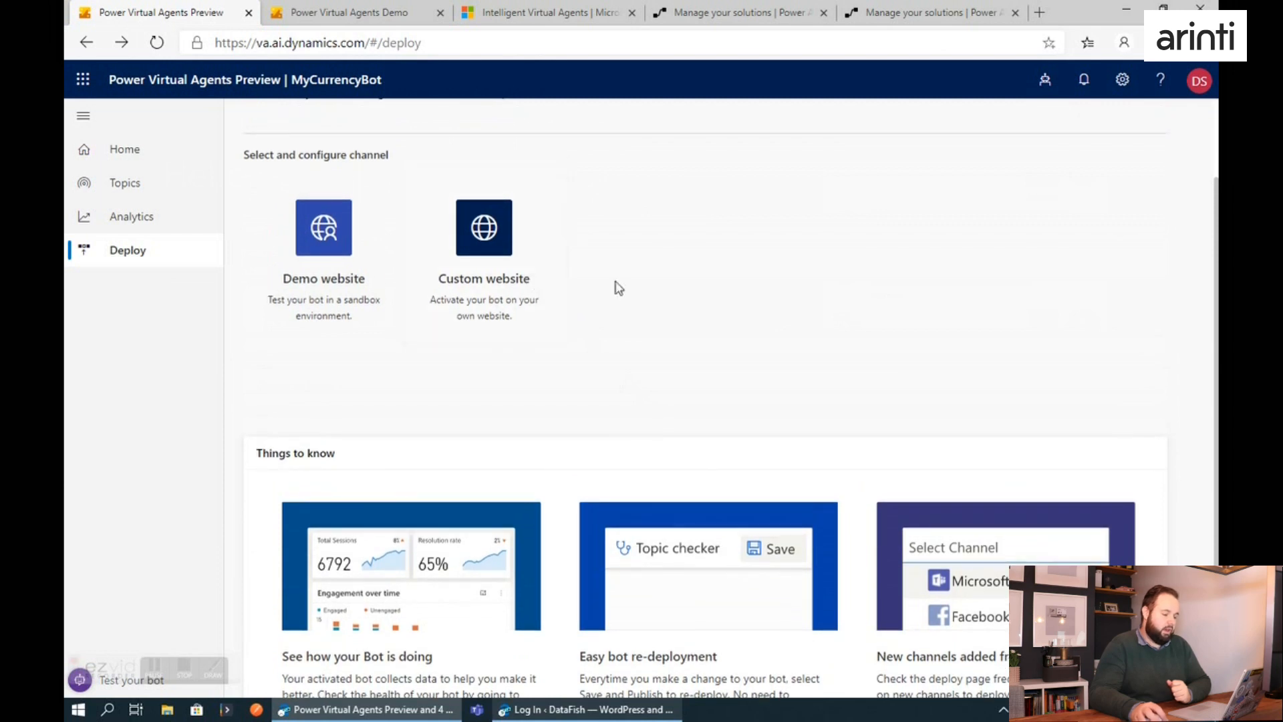
left_click(476, 295)
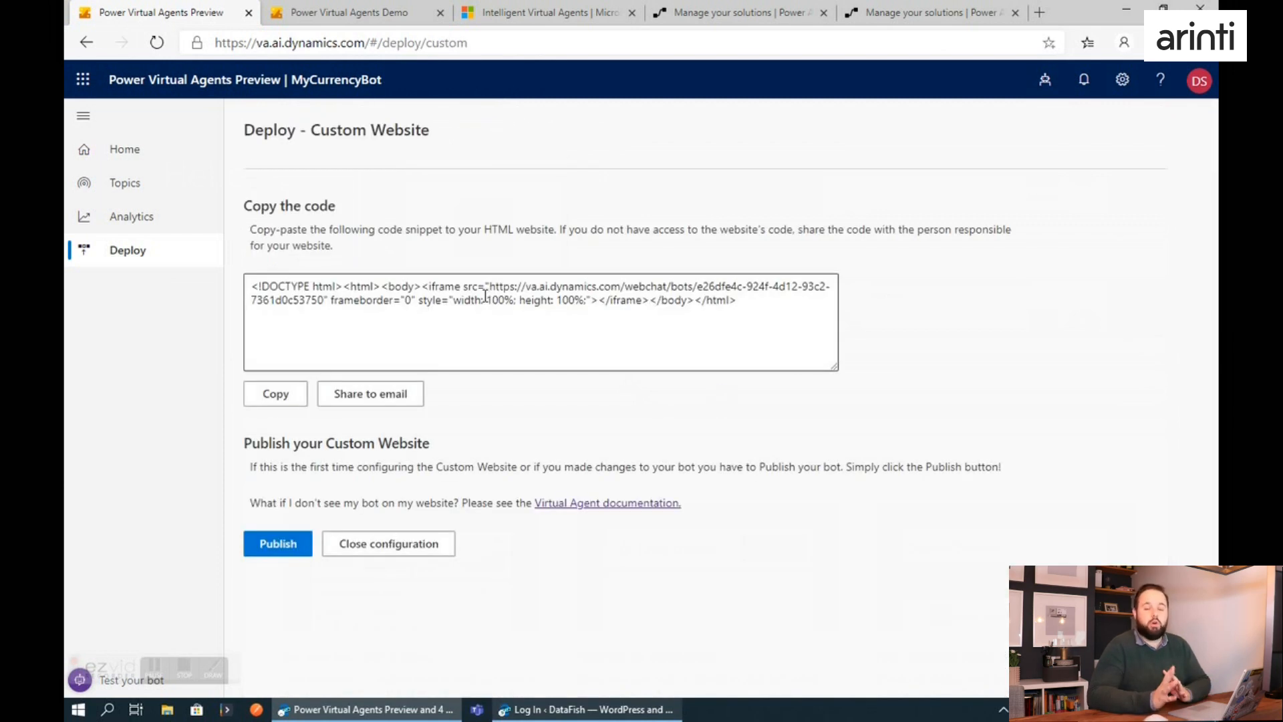
left_click_drag(749, 314, 229, 281)
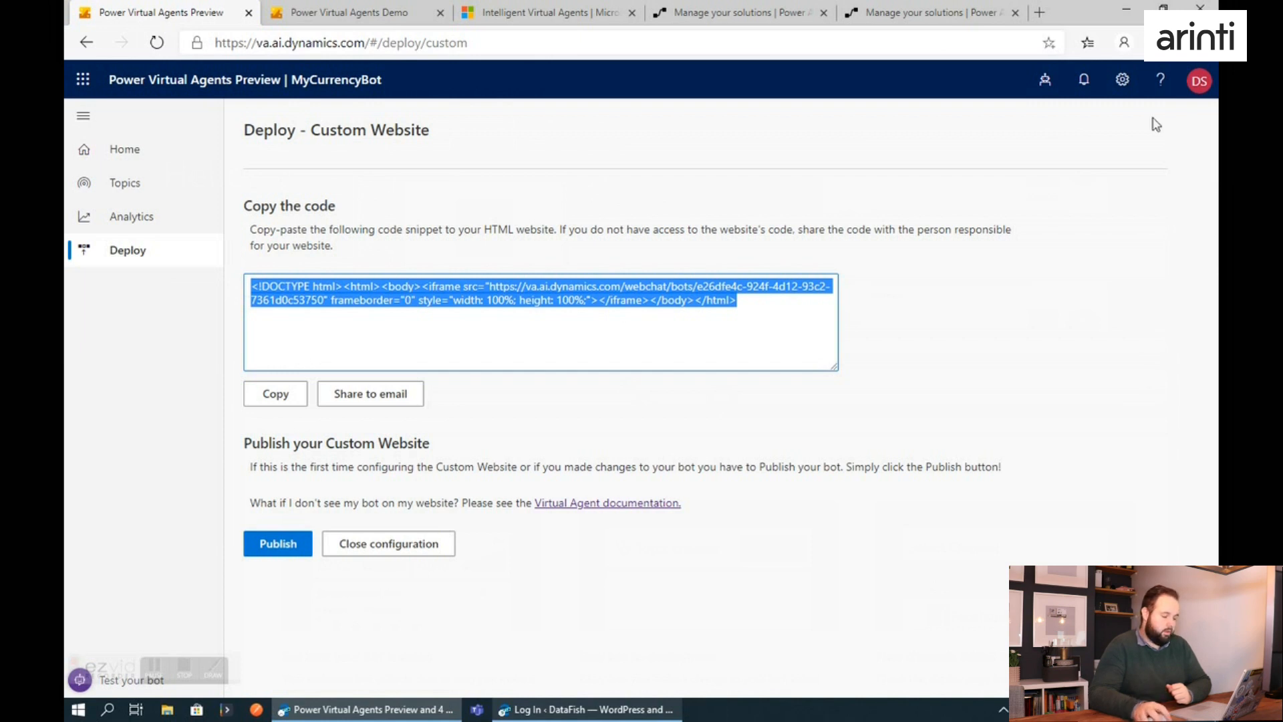
Examine the list of bots and MyCurrencyBot's General and Transfer to agent settings.
left_click(1043, 83)
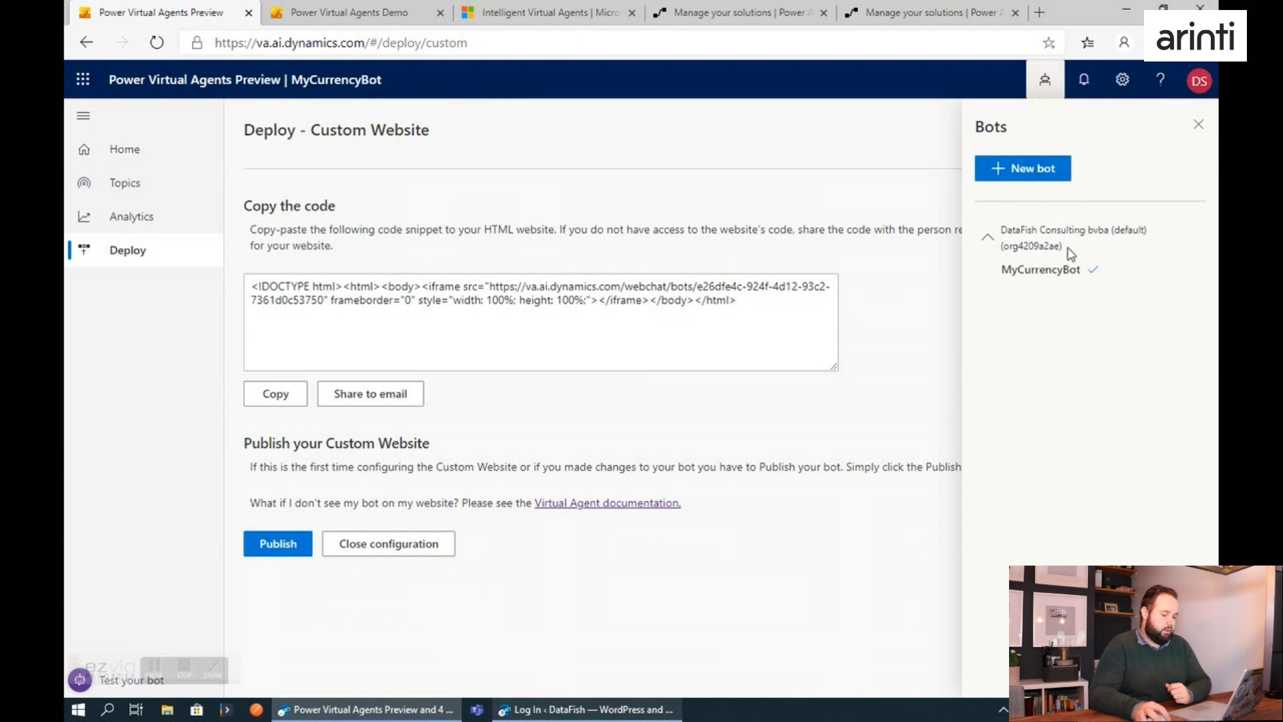
left_click(1135, 85)
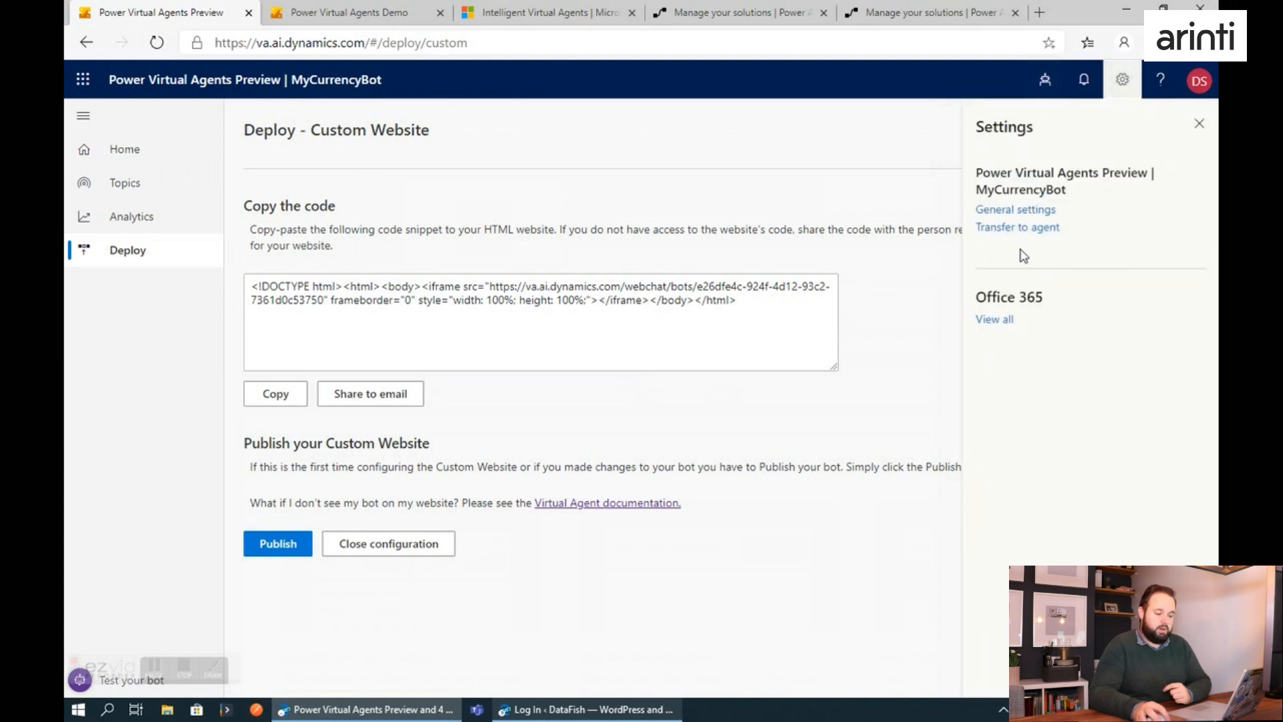
left_click(1015, 210)
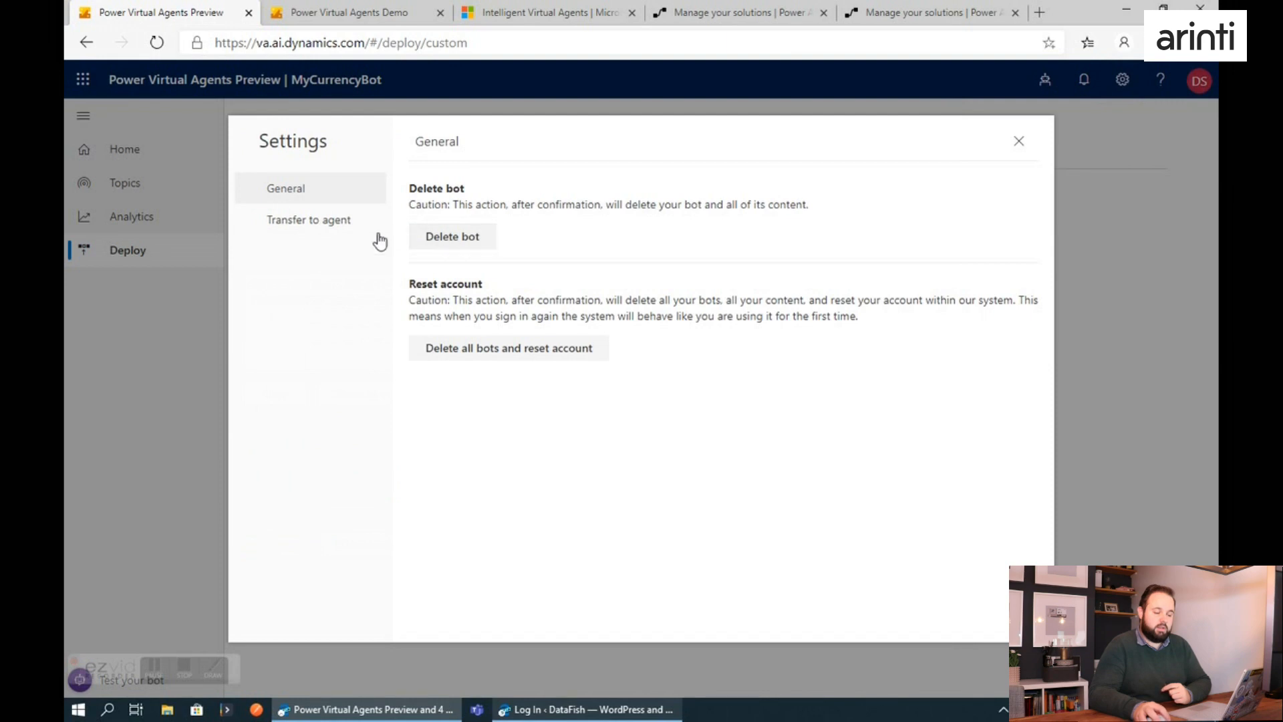
left_click(326, 230)
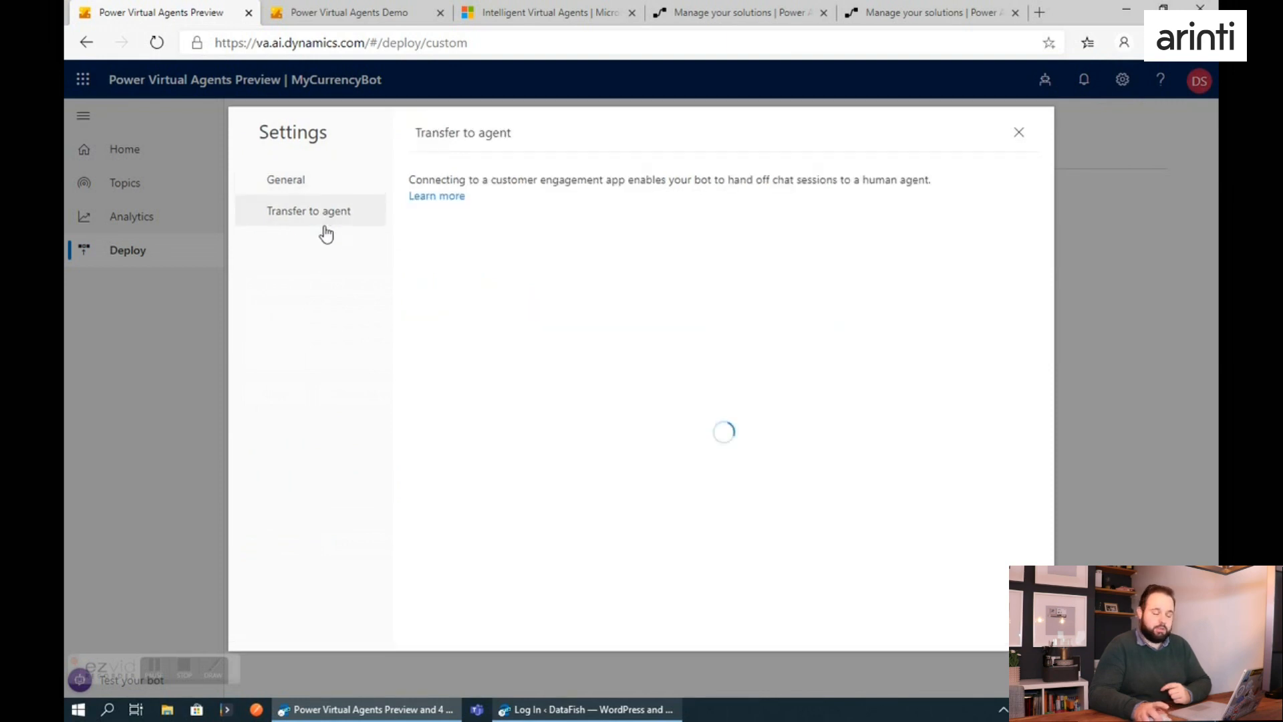